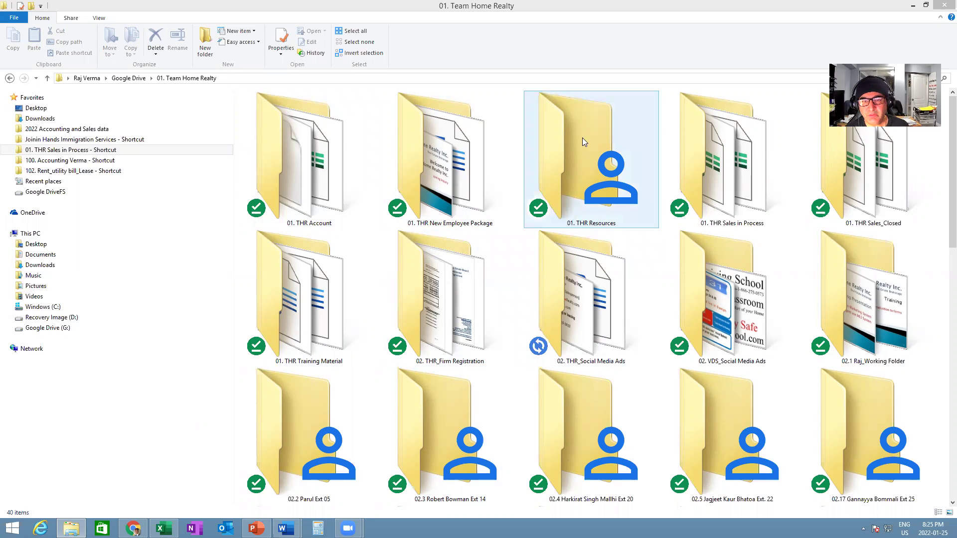
- Open the '01. Master Doc checklist Oct. 16 2020' workbook from 01. THR Resources' checklist folder
double_click(586, 193)
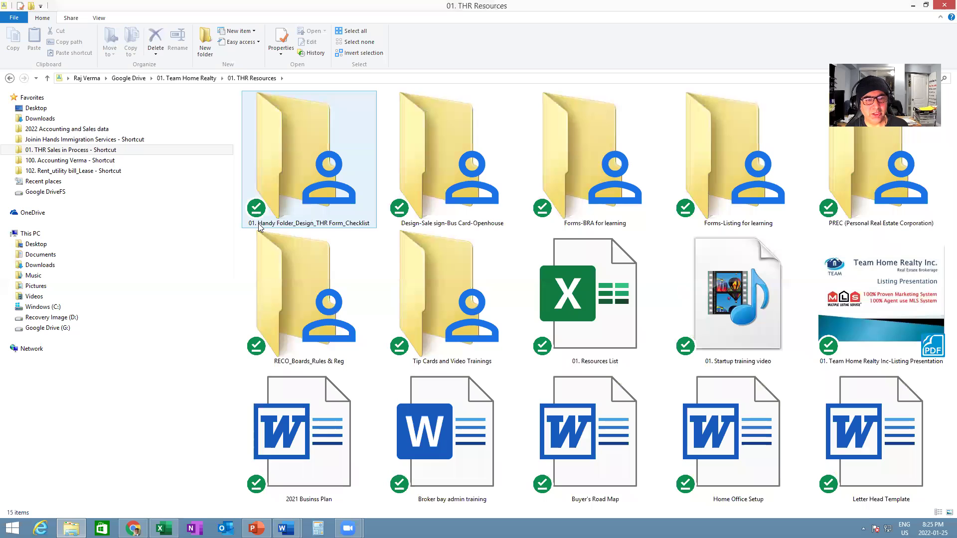
double_click(306, 179)
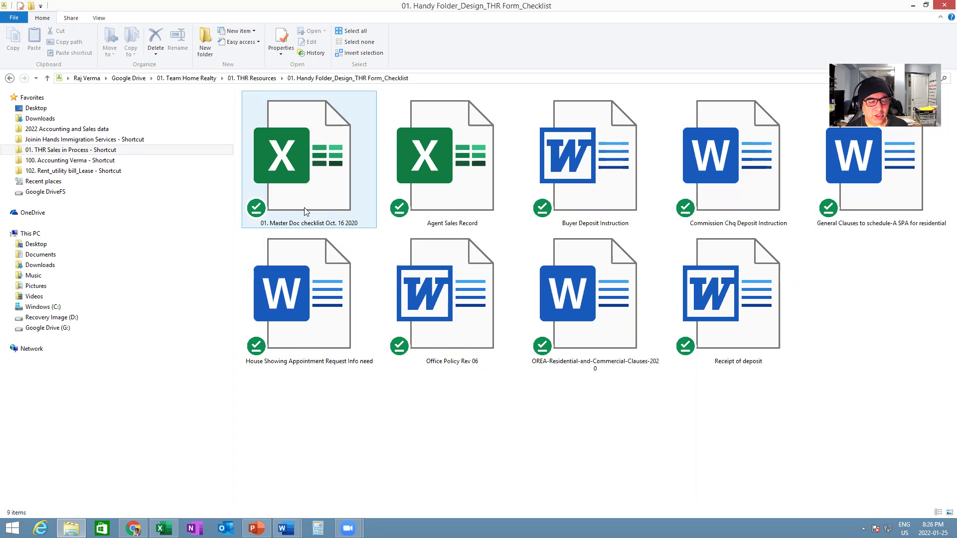
double_click(305, 211)
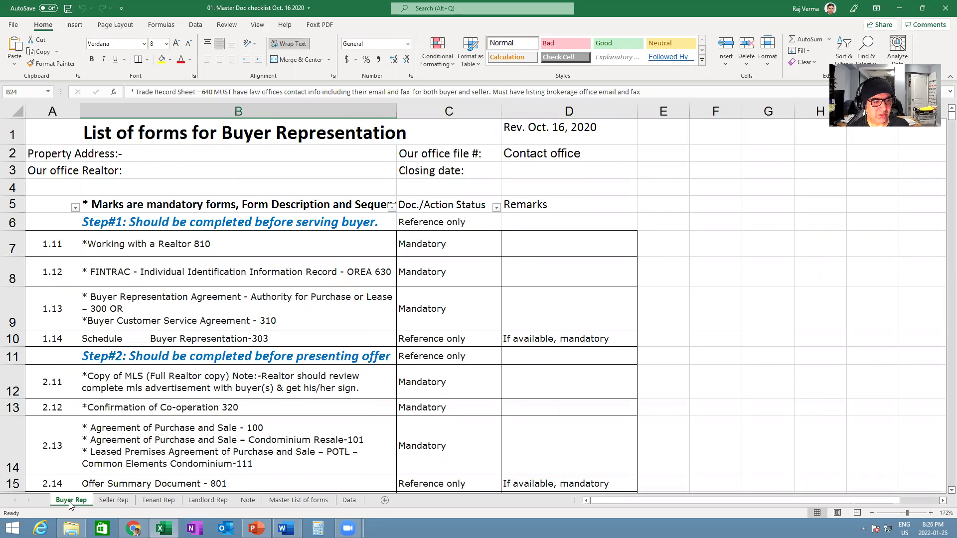
click(113, 501)
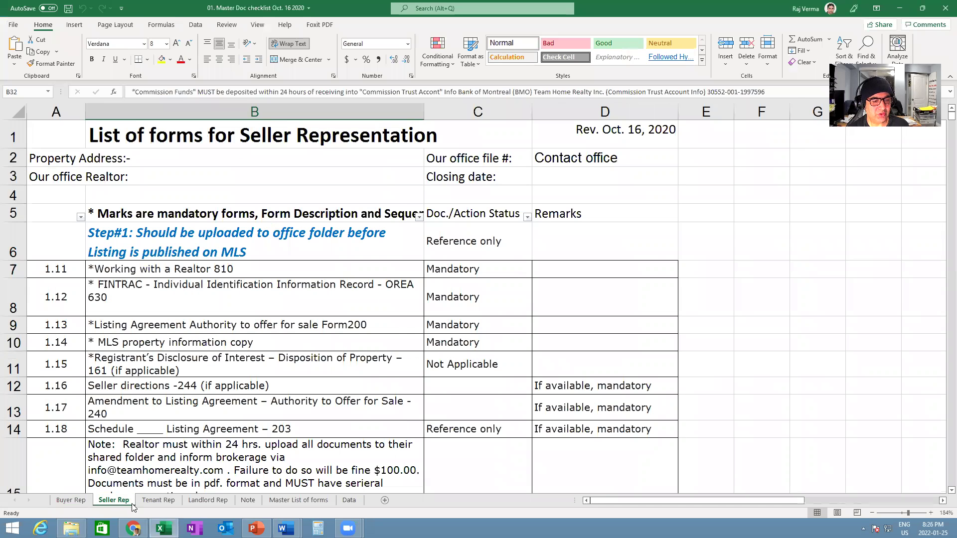
click(156, 500)
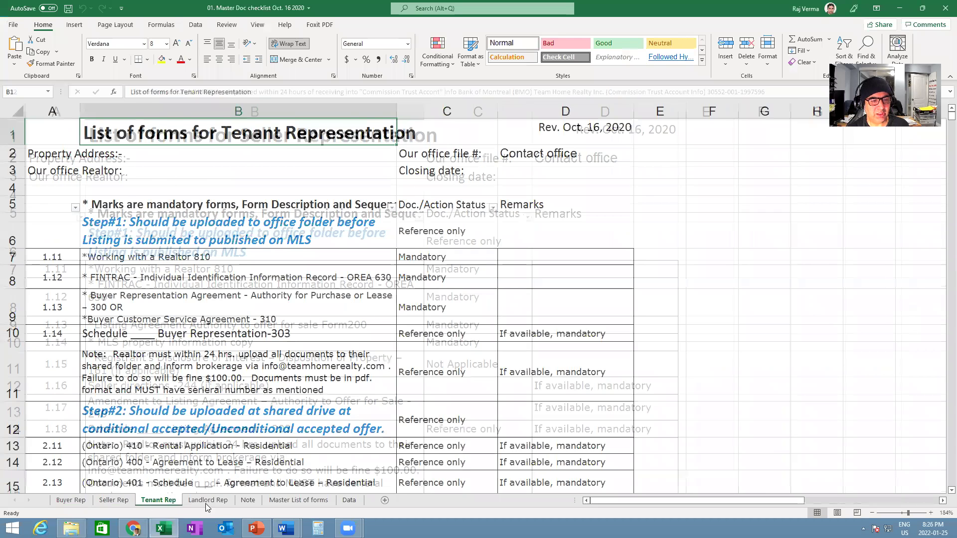
click(206, 500)
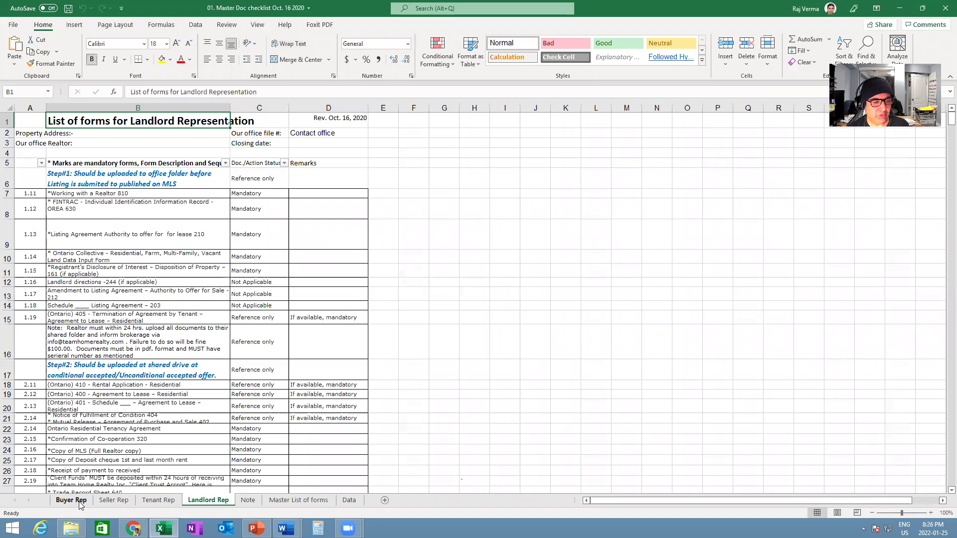
click(78, 501)
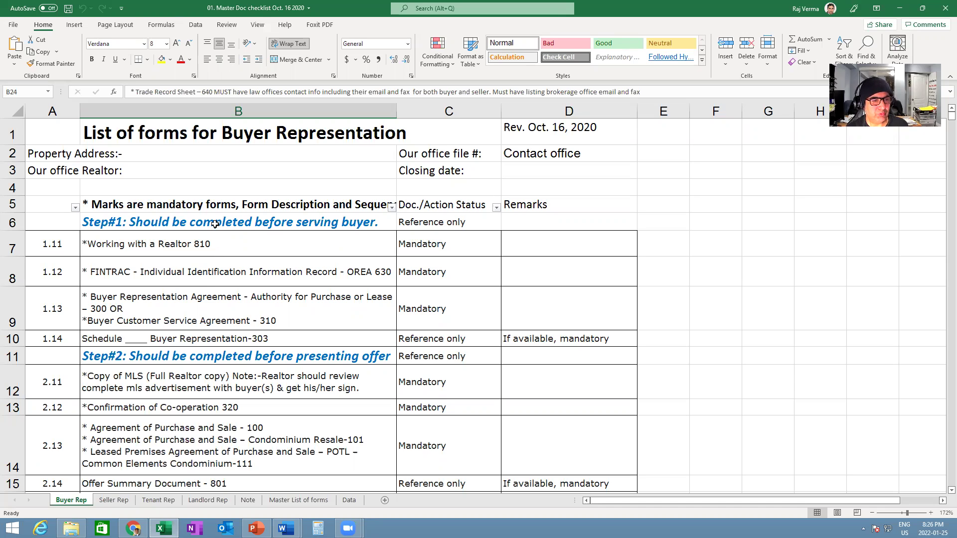
click(211, 245)
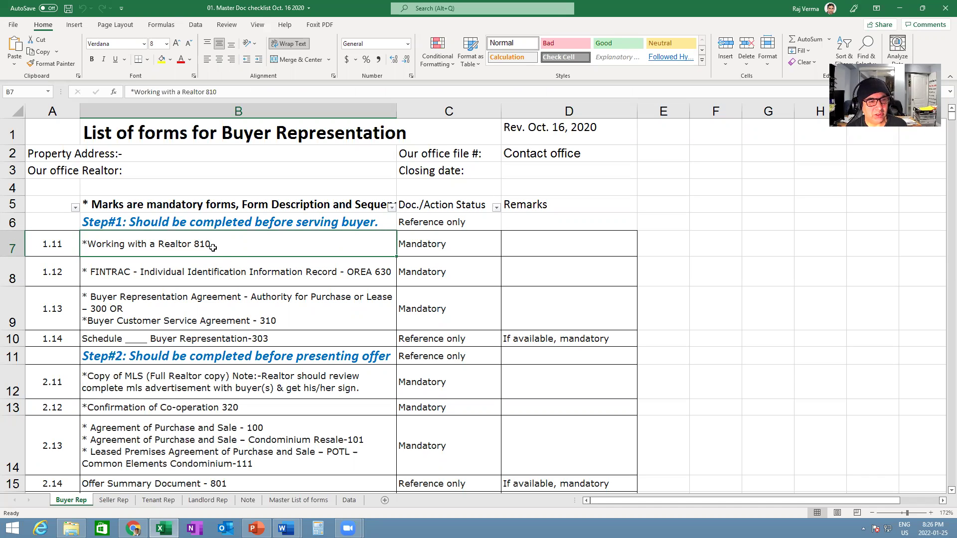
click(206, 273)
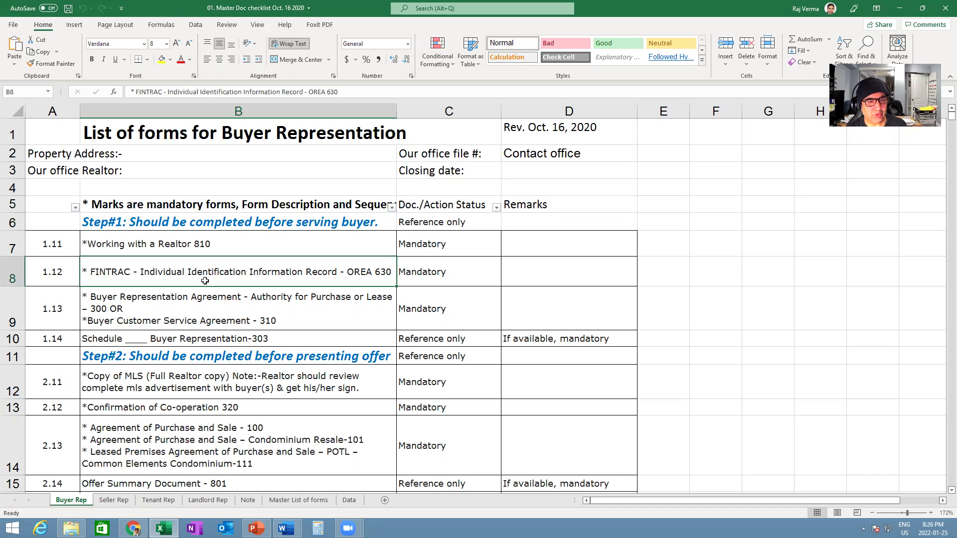
click(211, 307)
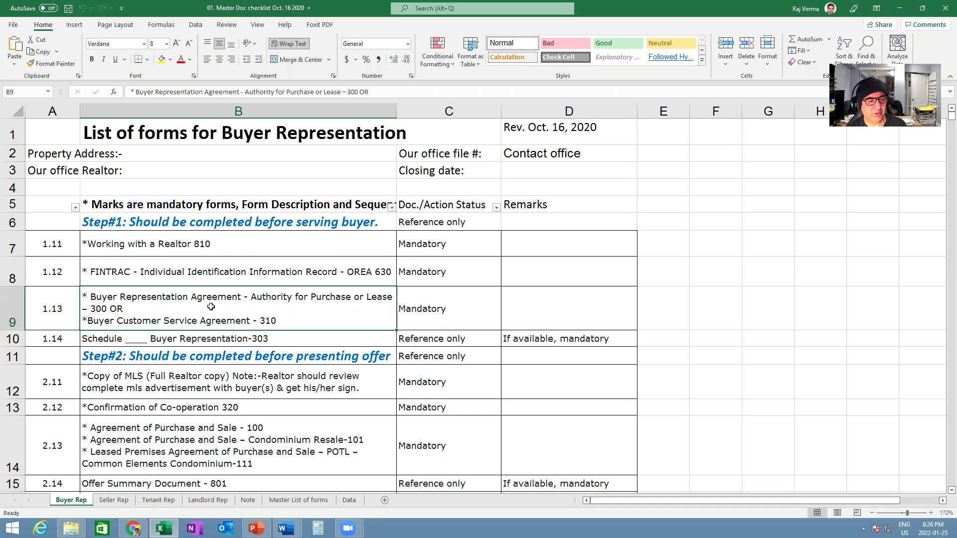
click(236, 339)
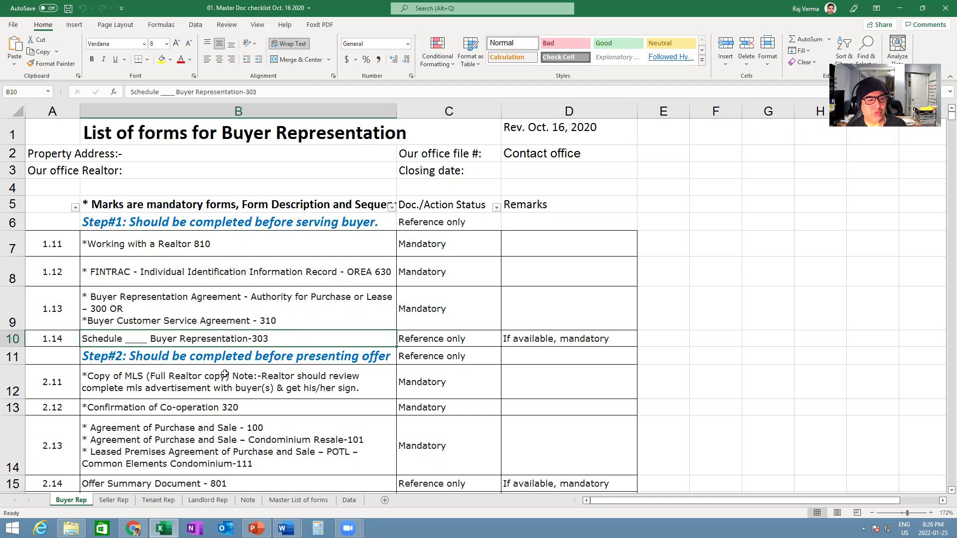
scroll(225, 374, down, 2)
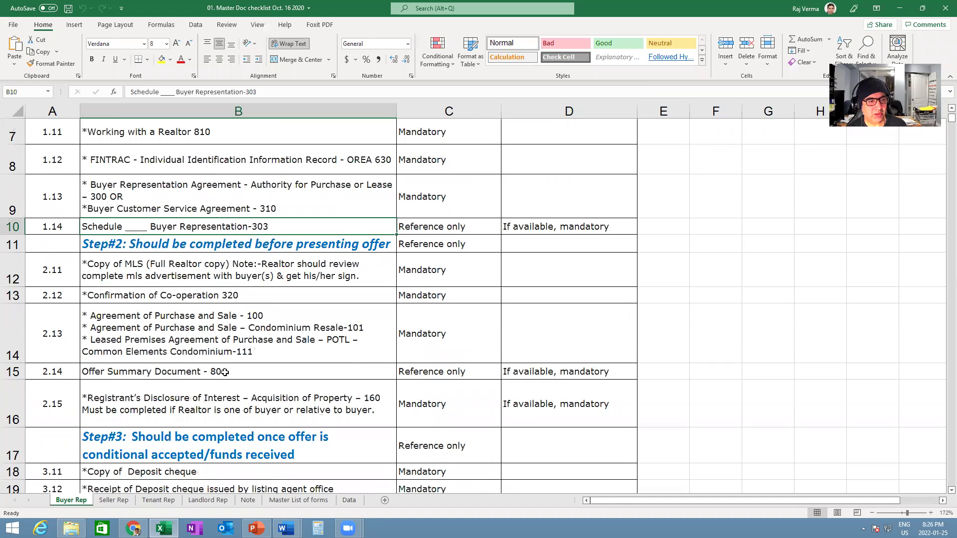
click(165, 273)
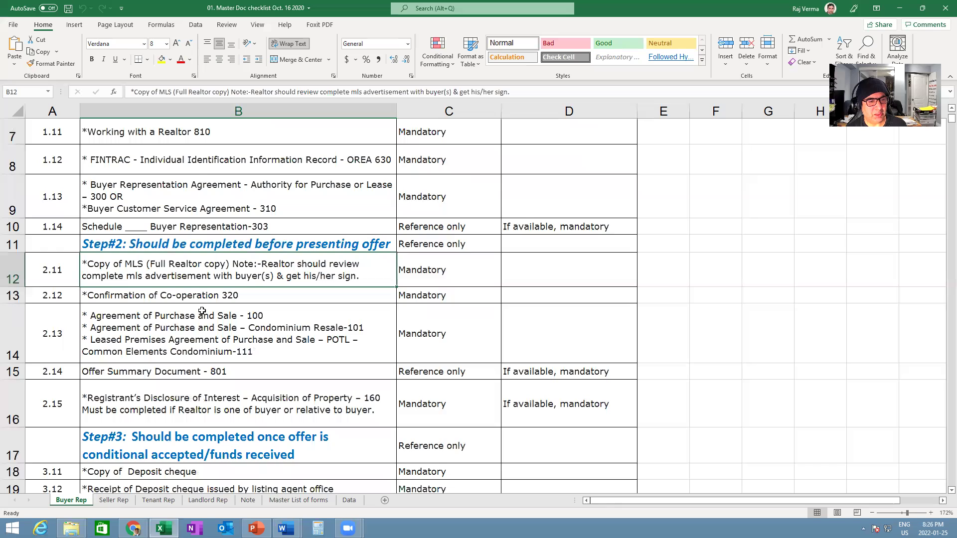
click(150, 298)
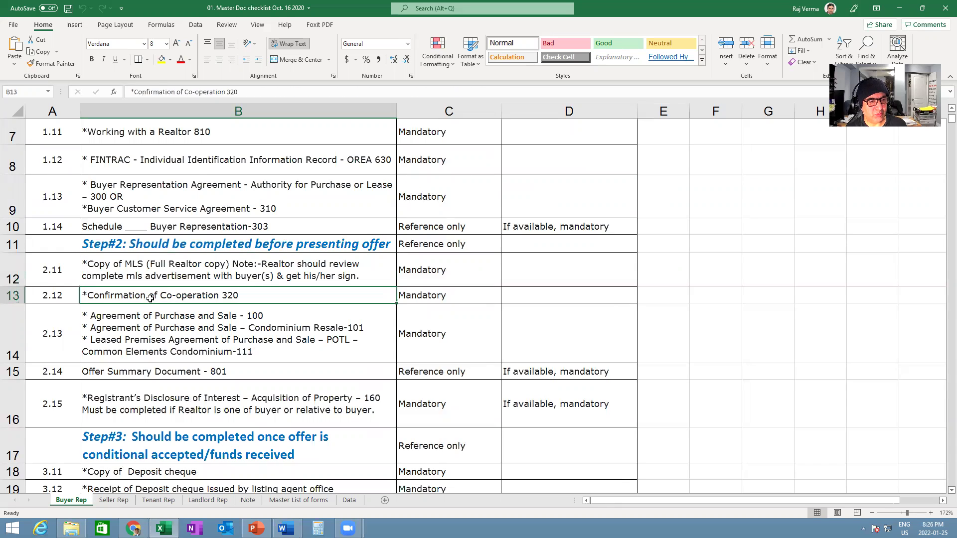
click(158, 322)
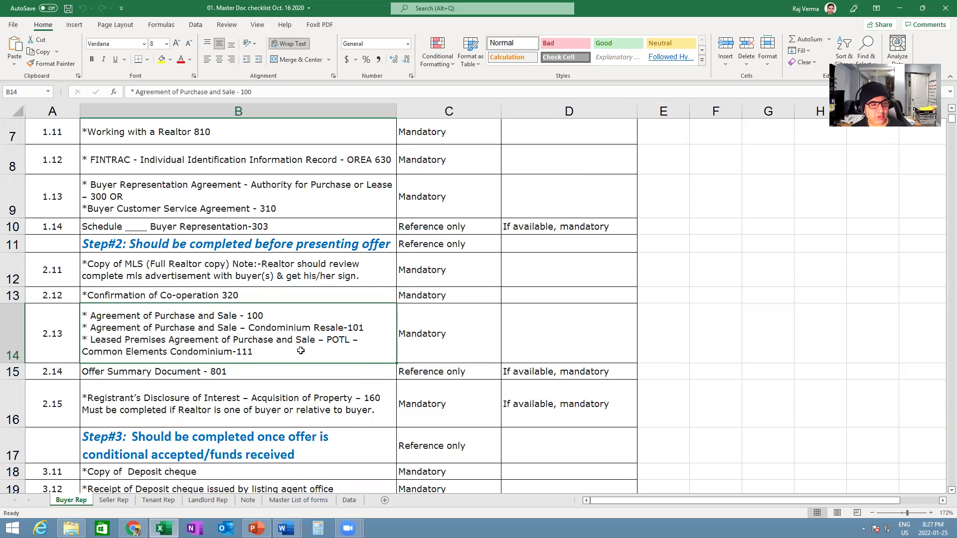
scroll(300, 351, down, 1)
click(238, 272)
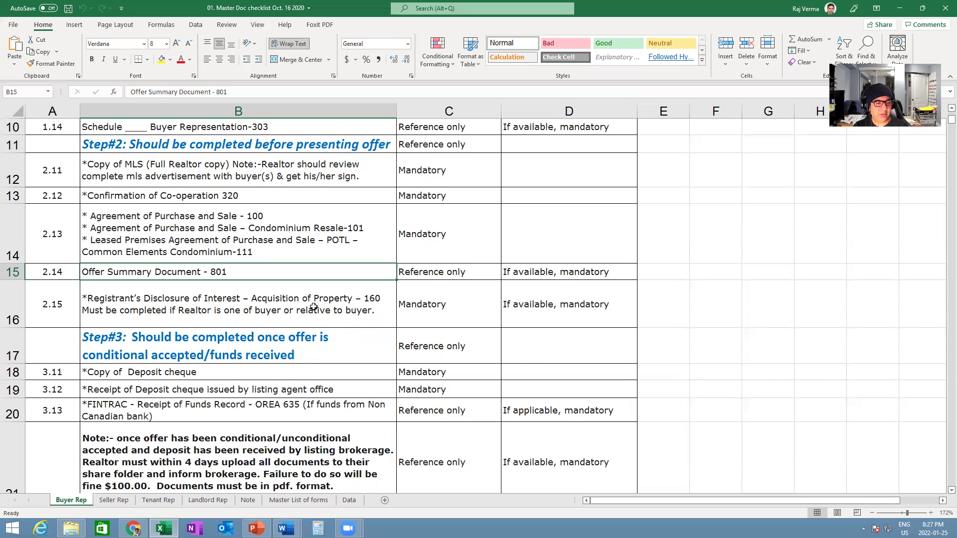
click(219, 373)
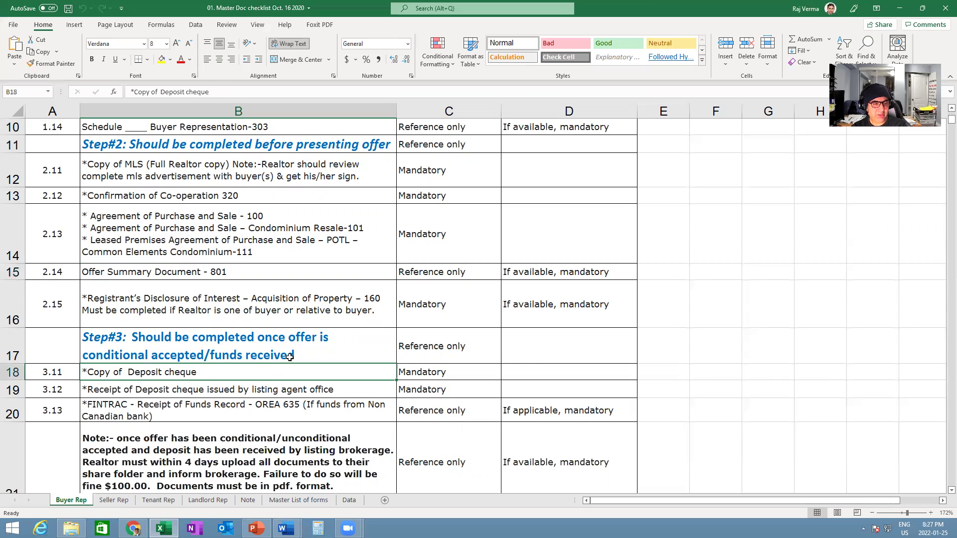
scroll(290, 358, down, 1)
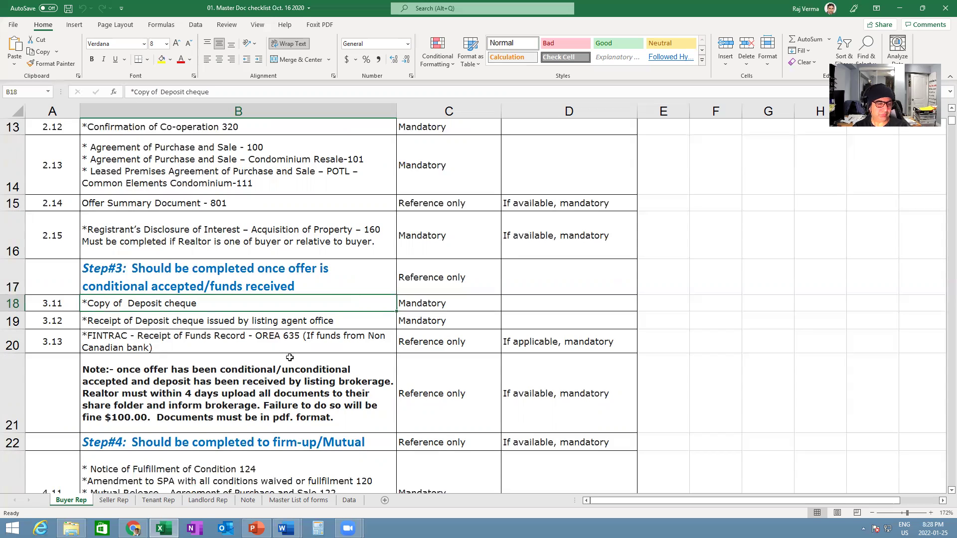
scroll(288, 359, down, 2)
click(210, 303)
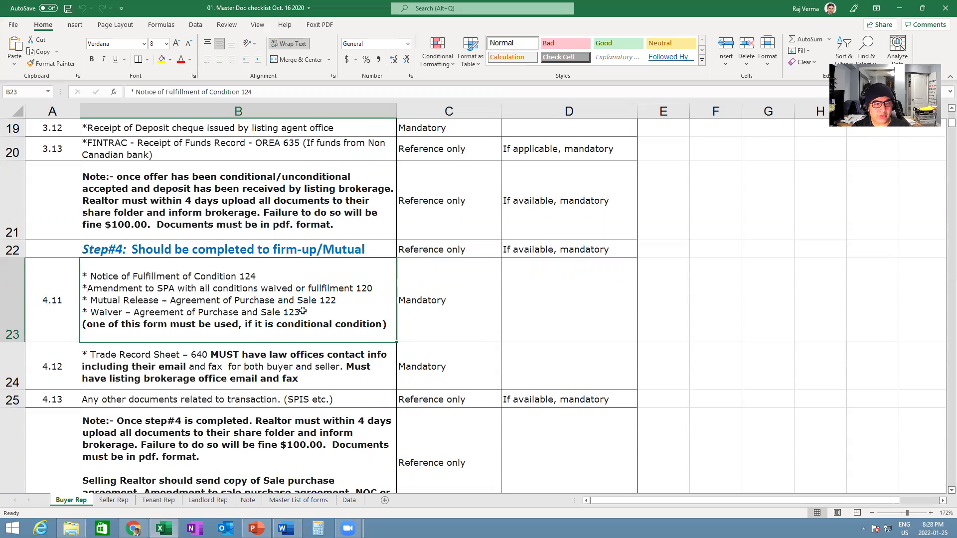
- Change the last line of cell B23's Step 4 note to read 'if it is conditional offer'
click(292, 93)
key(Down)
key(Down)
key(Down)
key(Down)
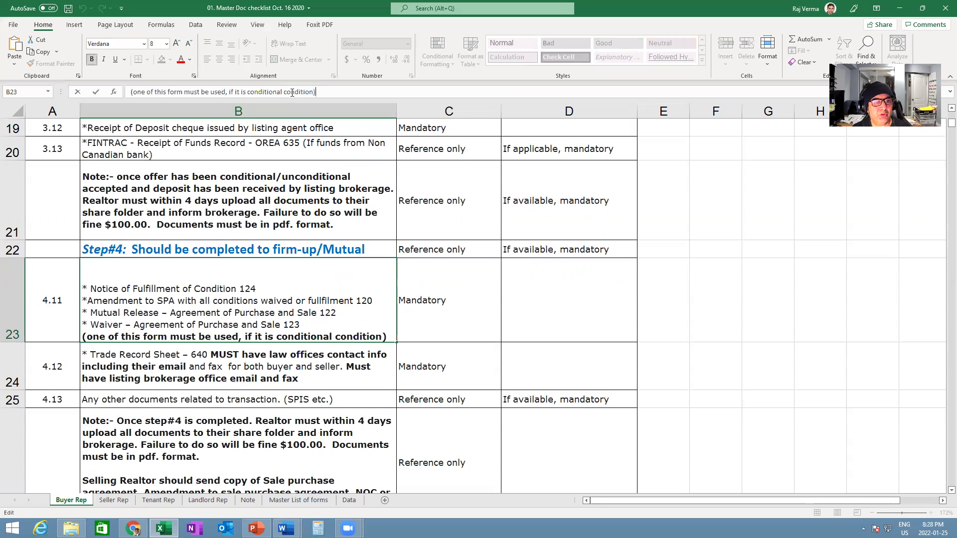
click(282, 92)
key(Delete)
key(Delete)
key(Delete)
key(Delete)
key(Delete)
key(Delete)
key(Delete)
key(Delete)
key(Delete)
text(offer)
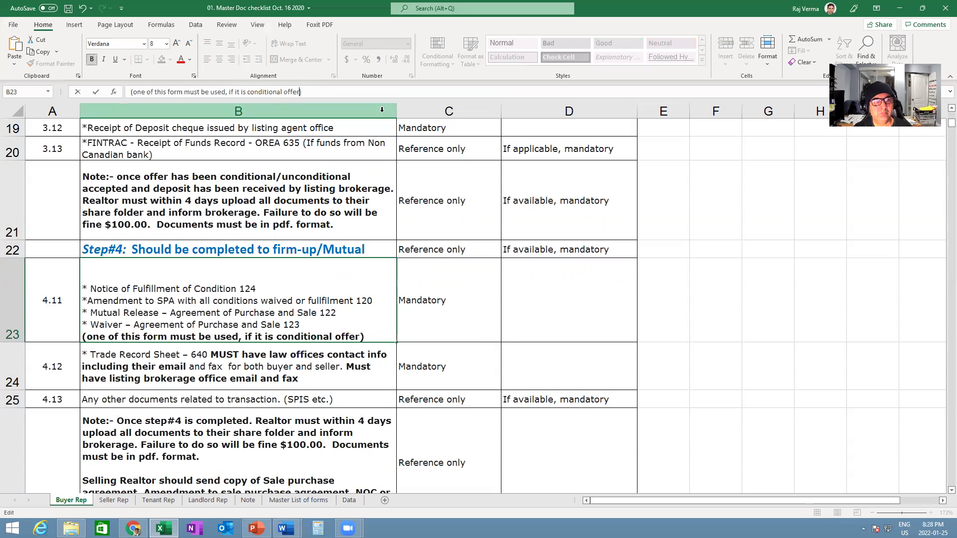
key(Up)
key(Up)
click(68, 9)
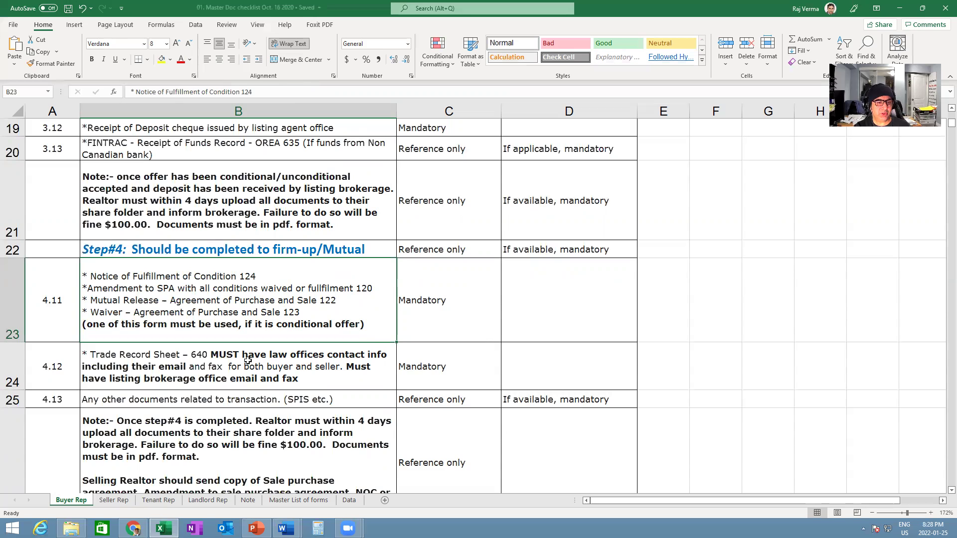
- Select the Trade Record Sheet - 640 entry, then bring up the ITSO dashboard in Chrome
click(247, 359)
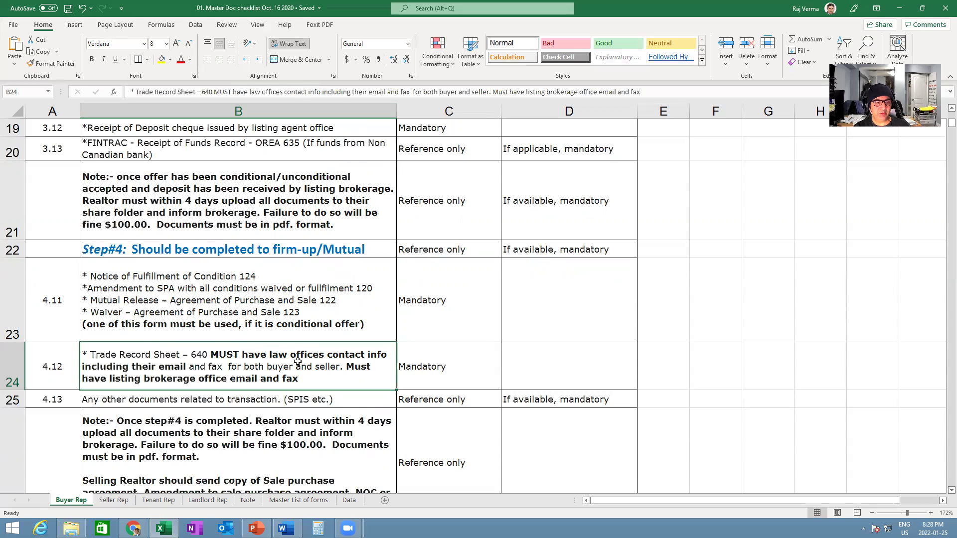
scroll(297, 361, up, 6)
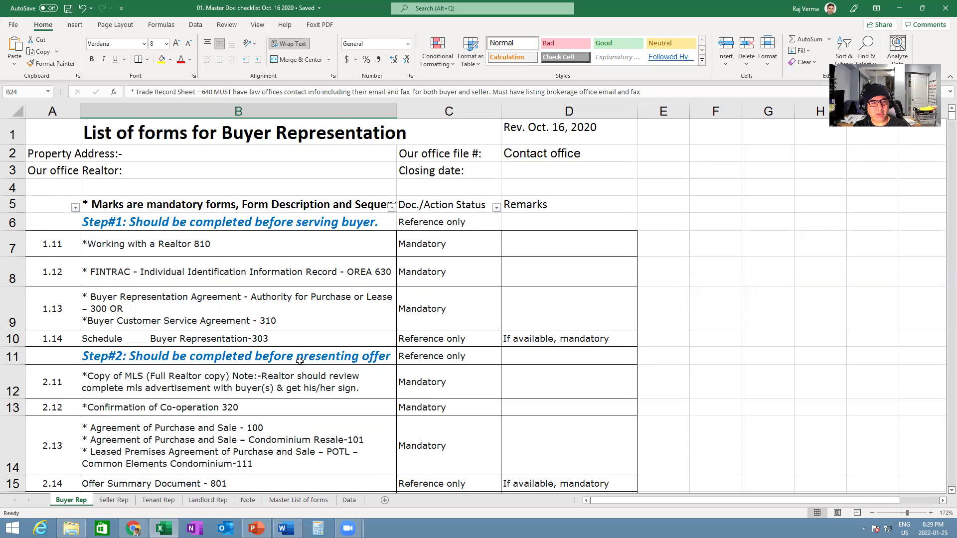
click(132, 528)
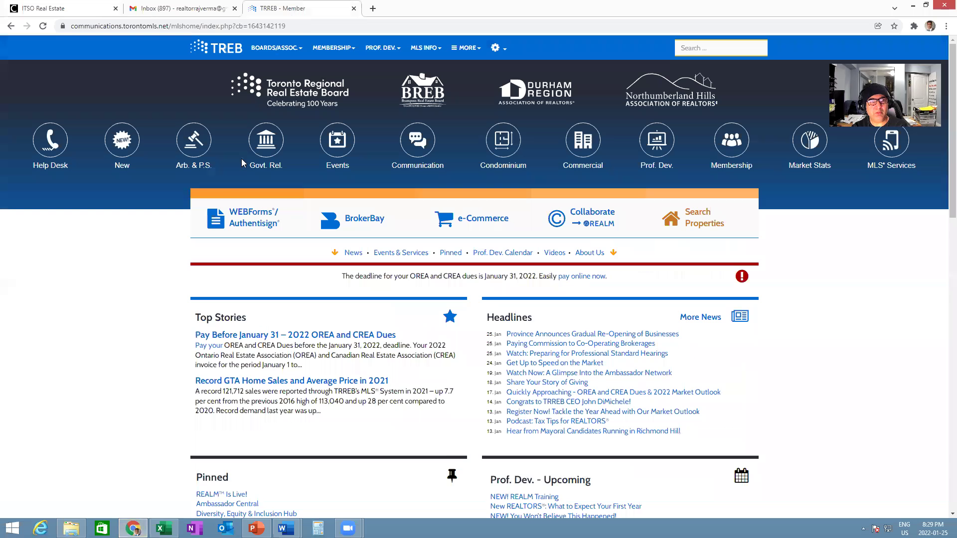
- Launch CREA WEBForms from the ITSO Real Estate dashboard's WEBForms tile in a new tab
click(294, 10)
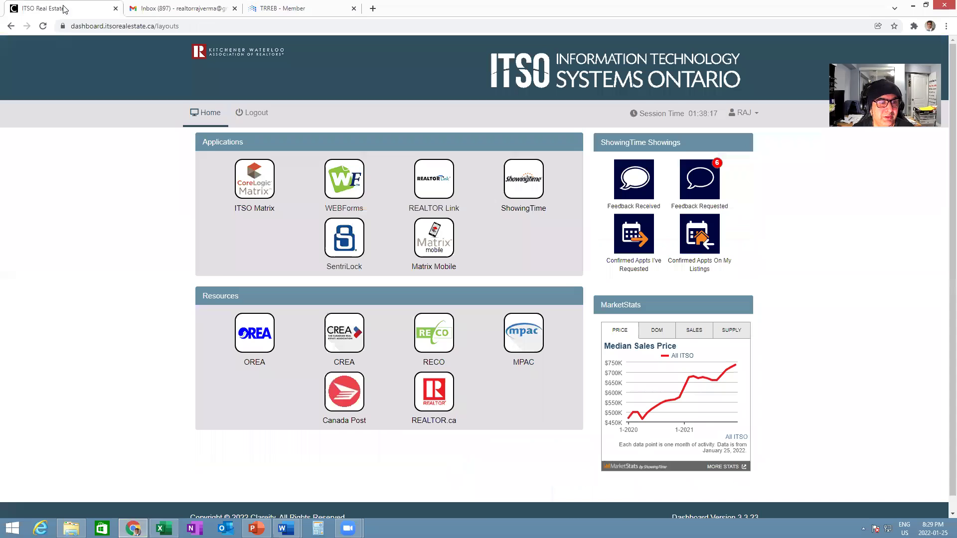
click(64, 8)
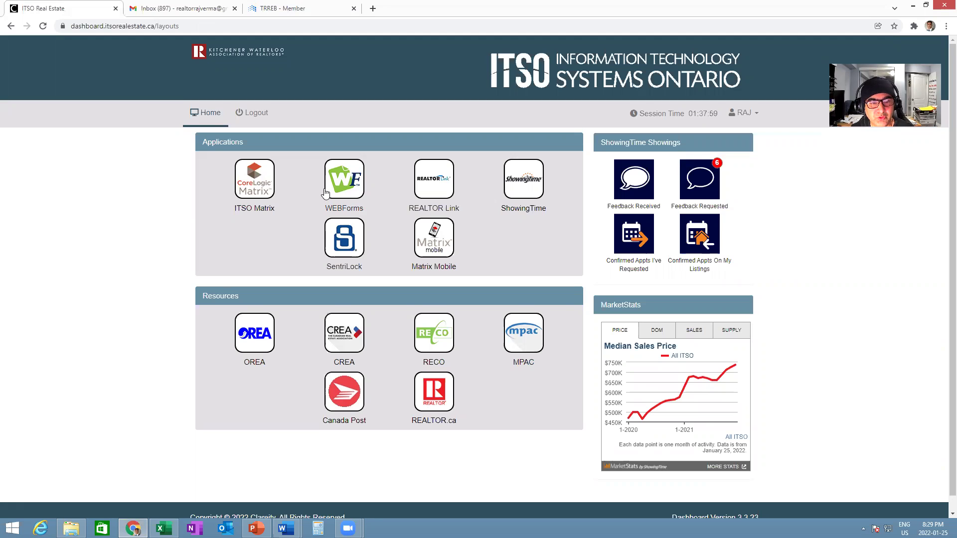
click(340, 186)
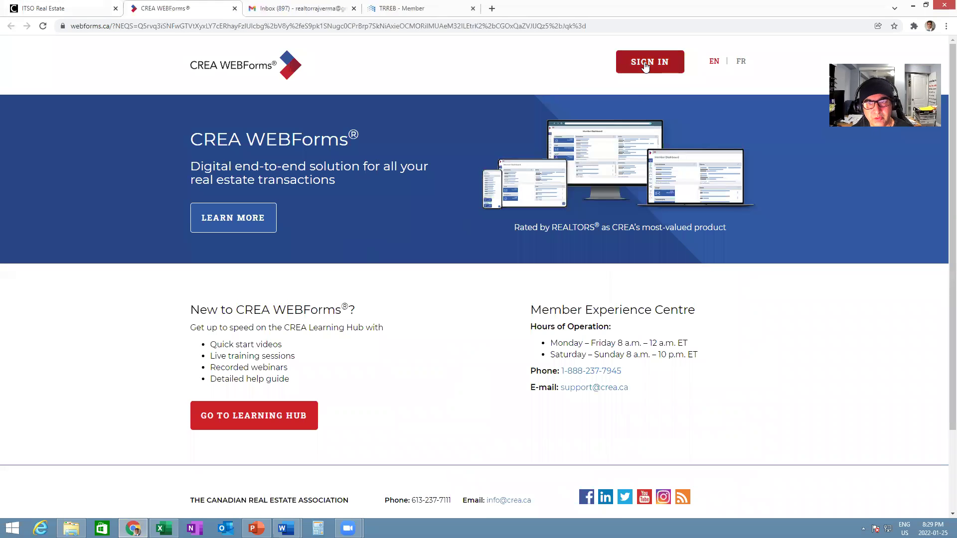
- Sign in to WEBForms, go to Settings > Transaction Templates, and start a new template
click(650, 62)
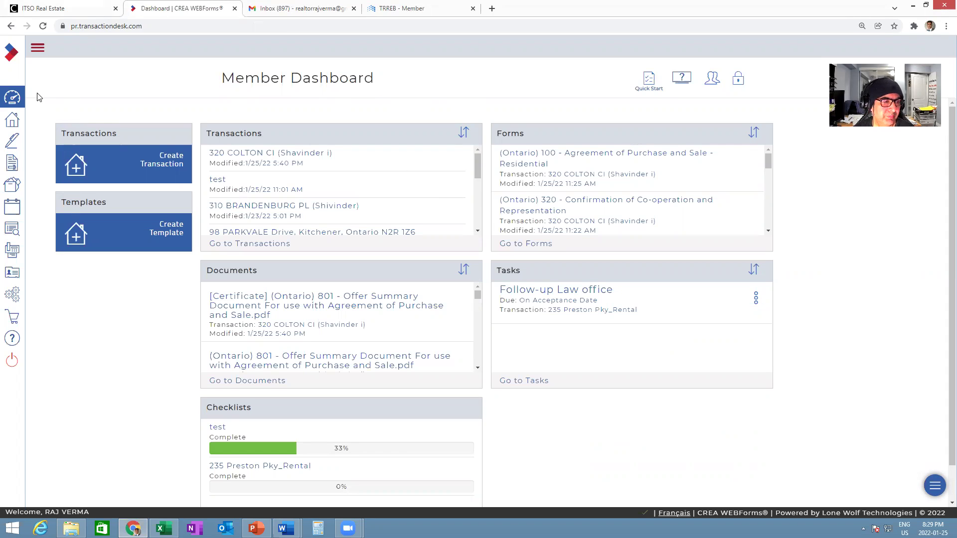
click(12, 295)
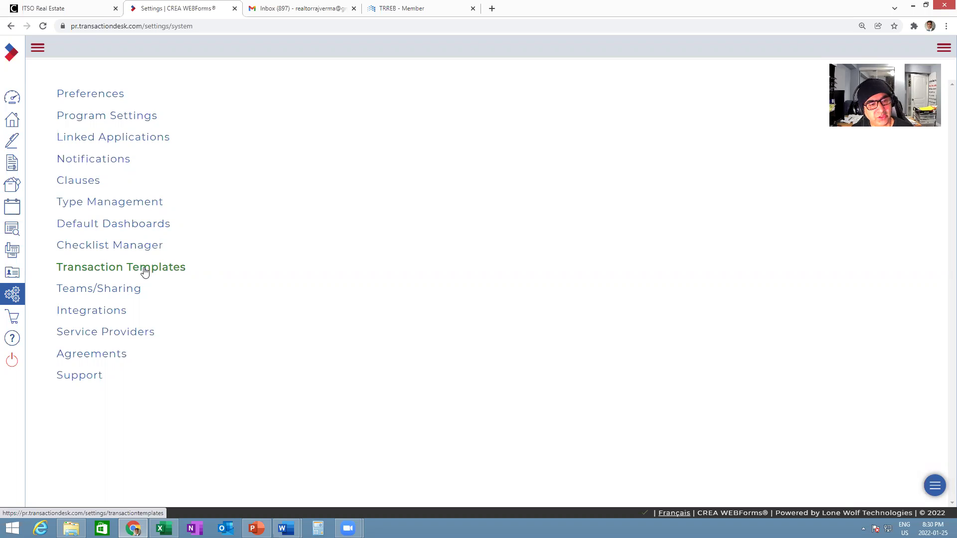
click(147, 271)
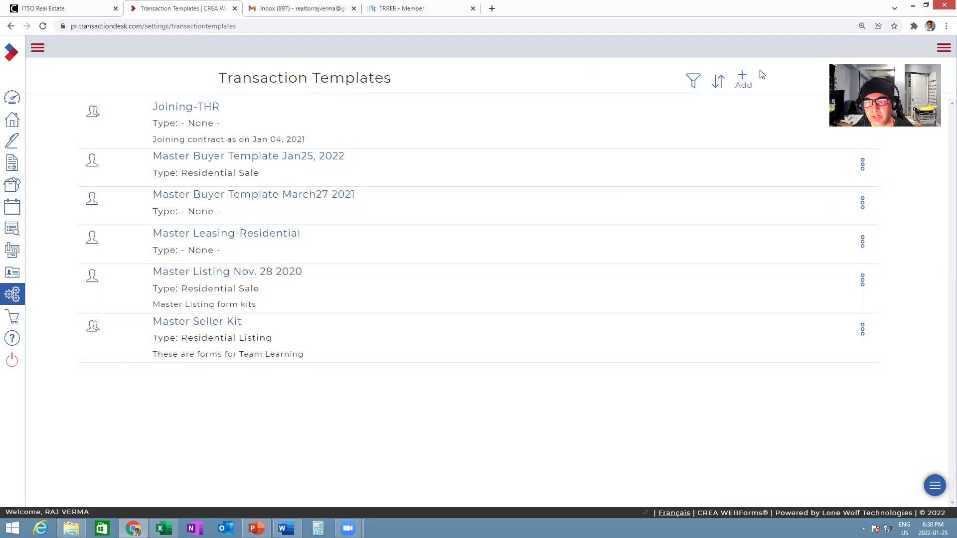
click(742, 77)
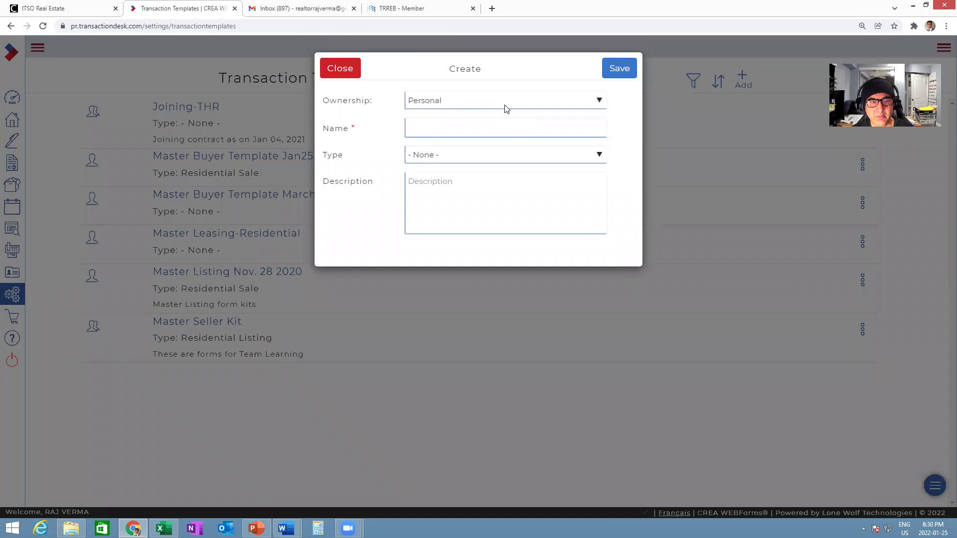
- Name the template 'Buyer Master Template Jan26, 2022', set type Residential Sale, and save
click(446, 130)
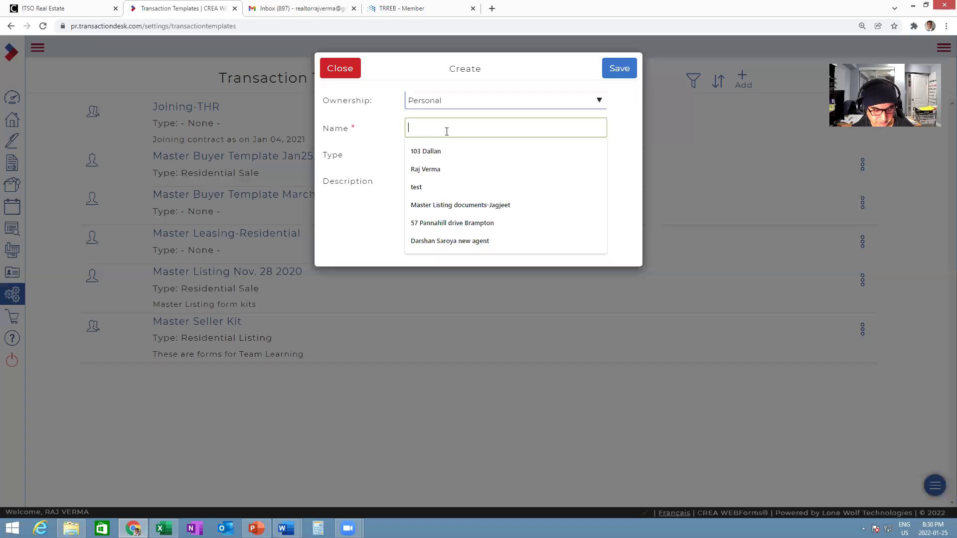
text(Buyer Mase)
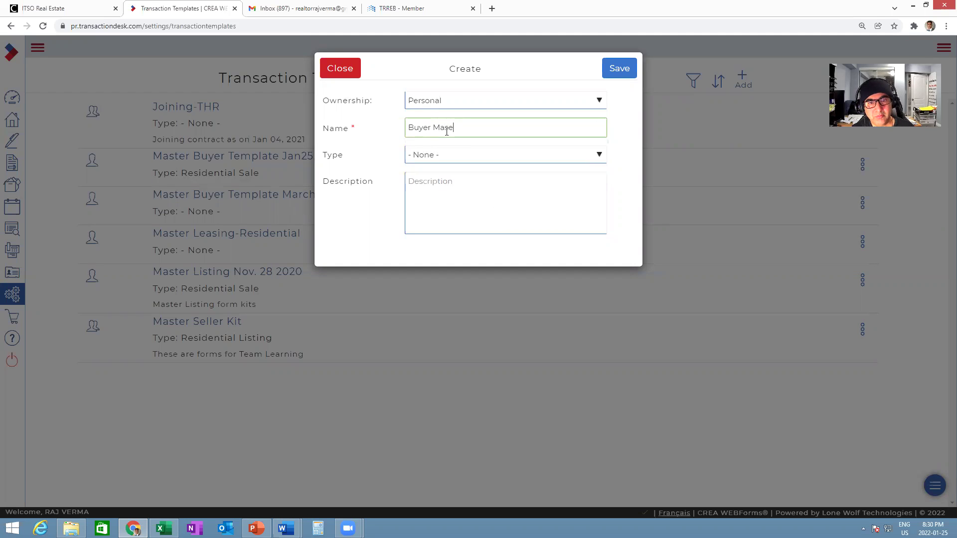
text(er Template )
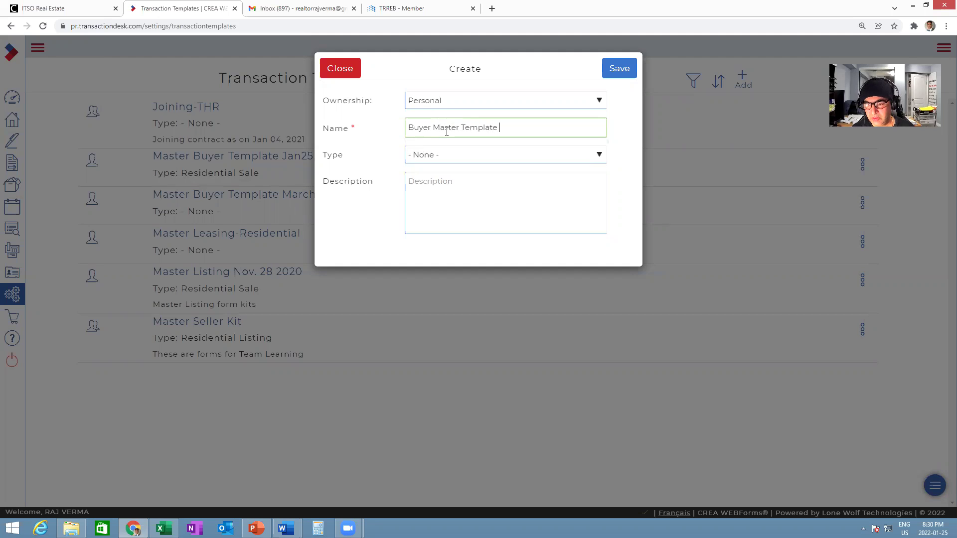
text(Jan)
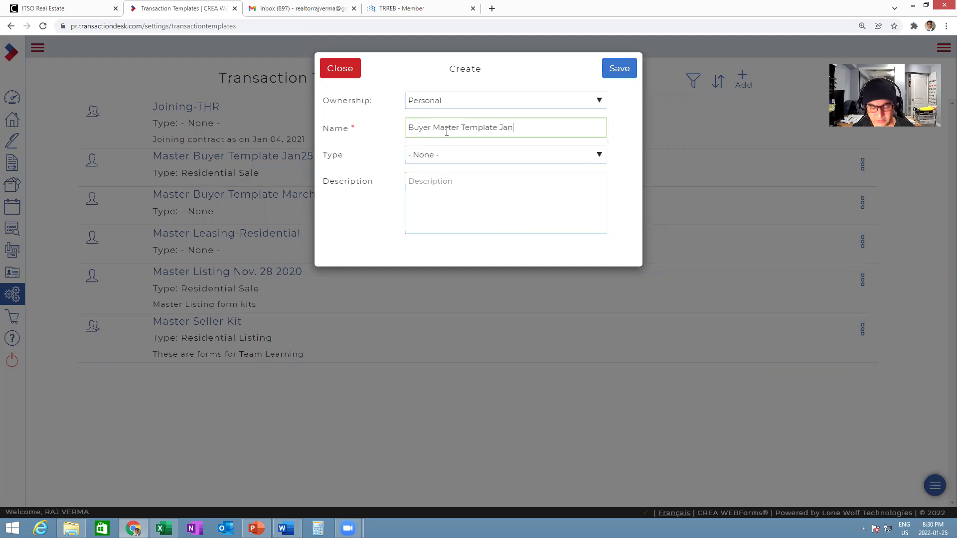
text(26, 2022)
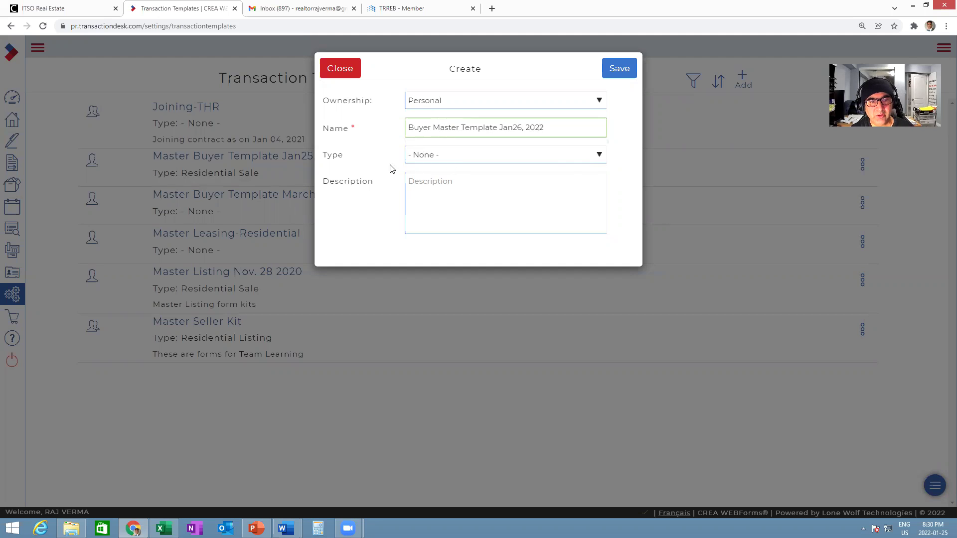
click(599, 156)
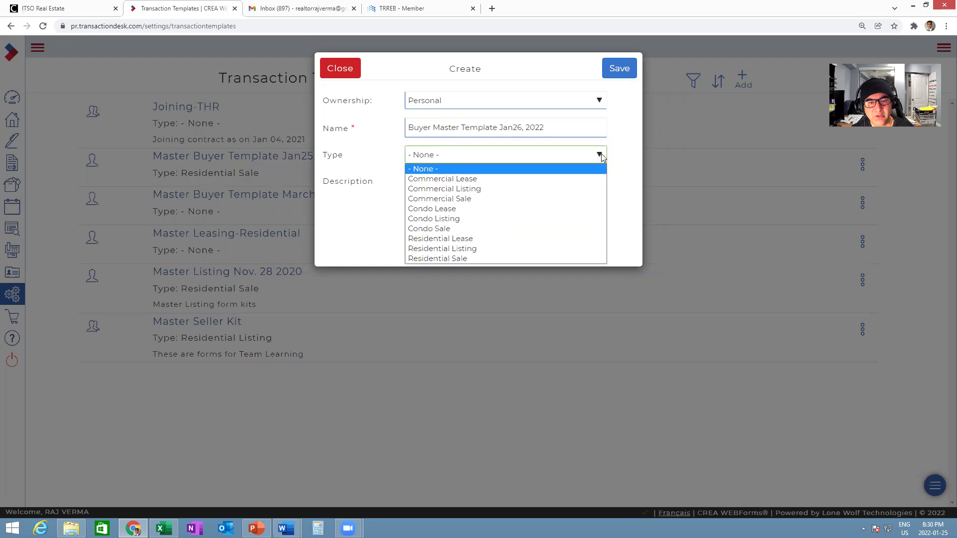
click(455, 258)
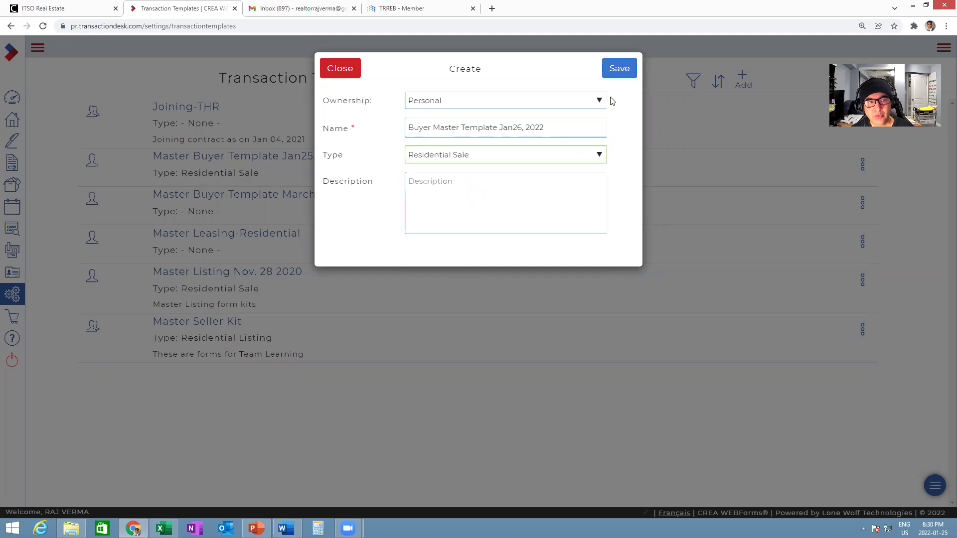
click(613, 72)
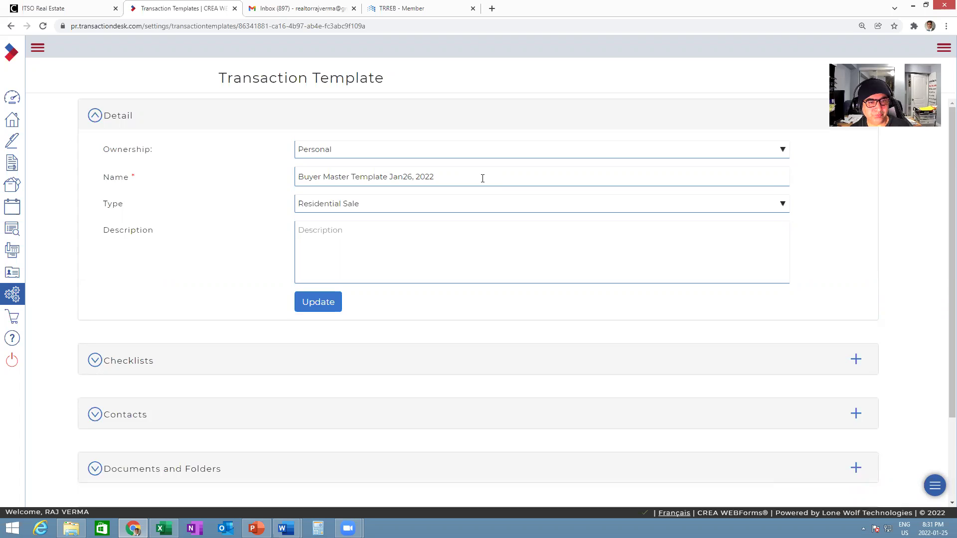
- Open the Add forms library from the template's Forms section, then check the Working with a Realtor 810 checklist entry
scroll(482, 178, down, 3)
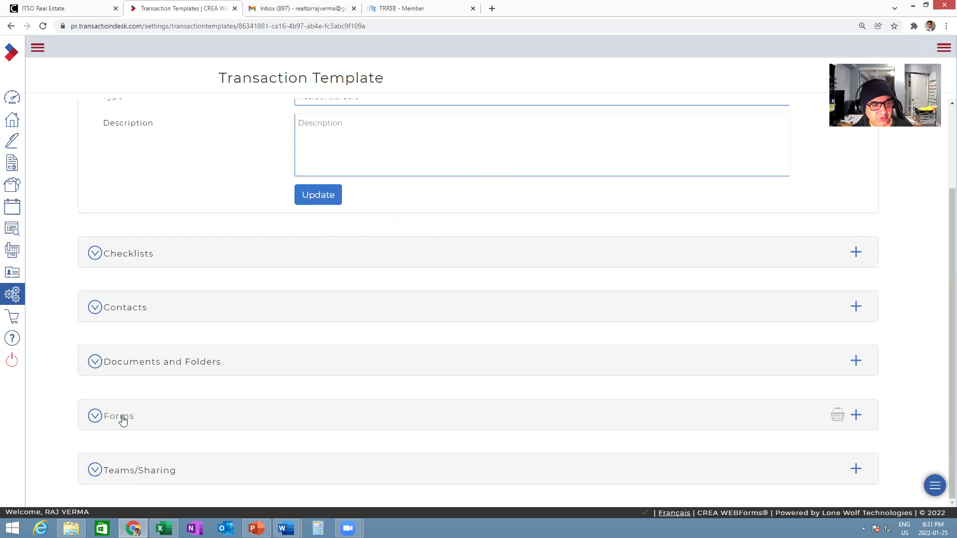
click(123, 420)
scroll(460, 344, down, 1)
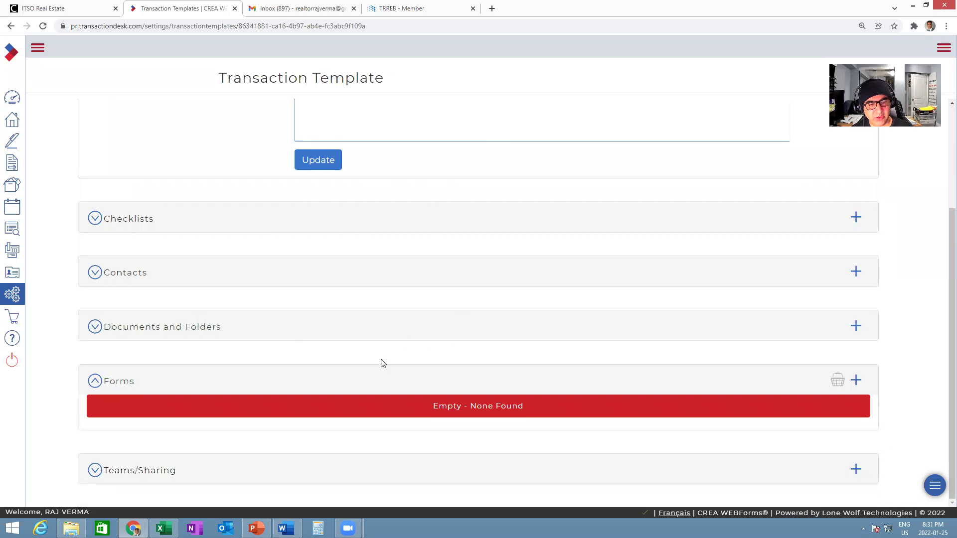
click(855, 380)
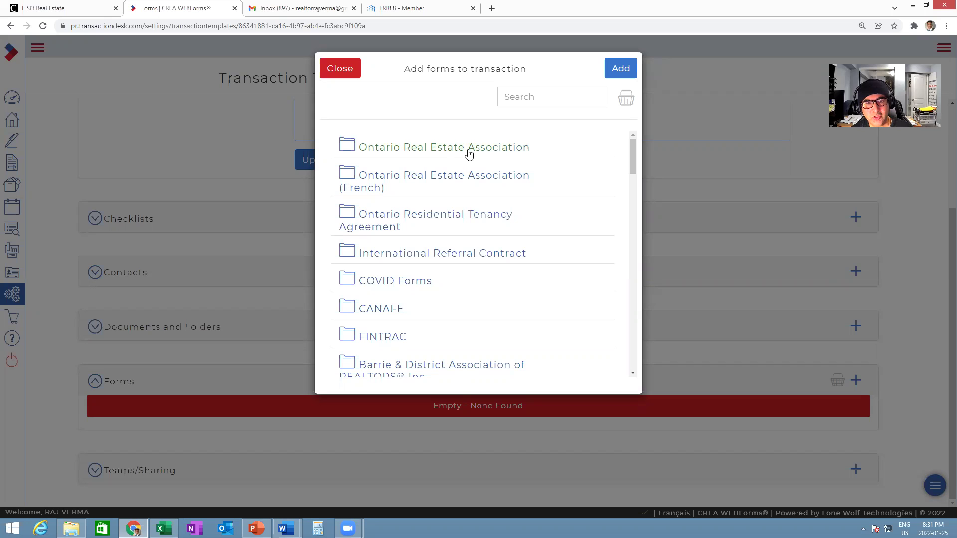
click(540, 98)
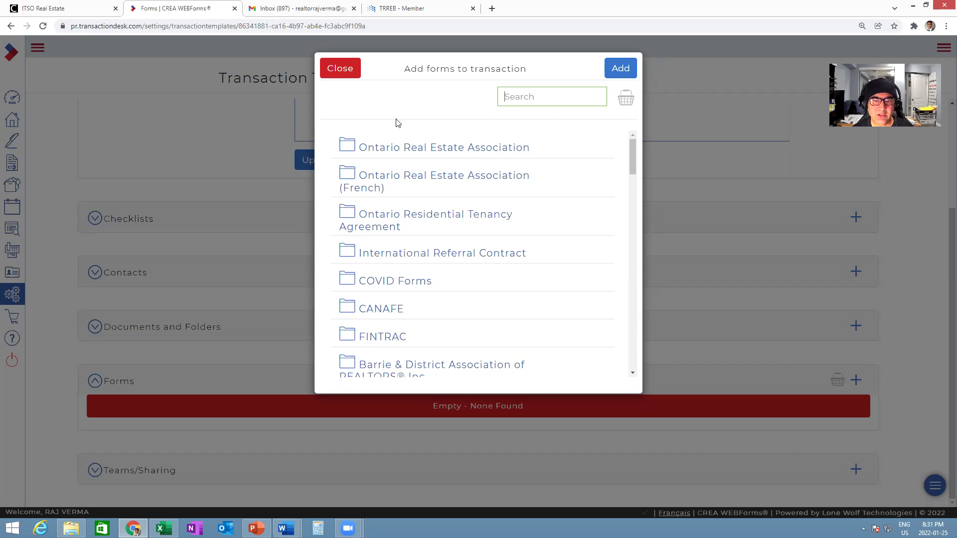
click(163, 528)
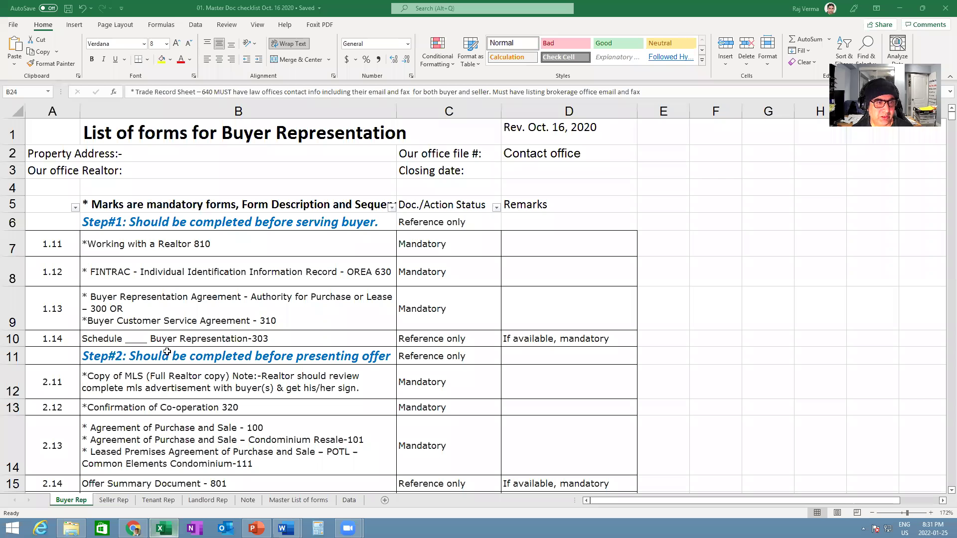
click(212, 253)
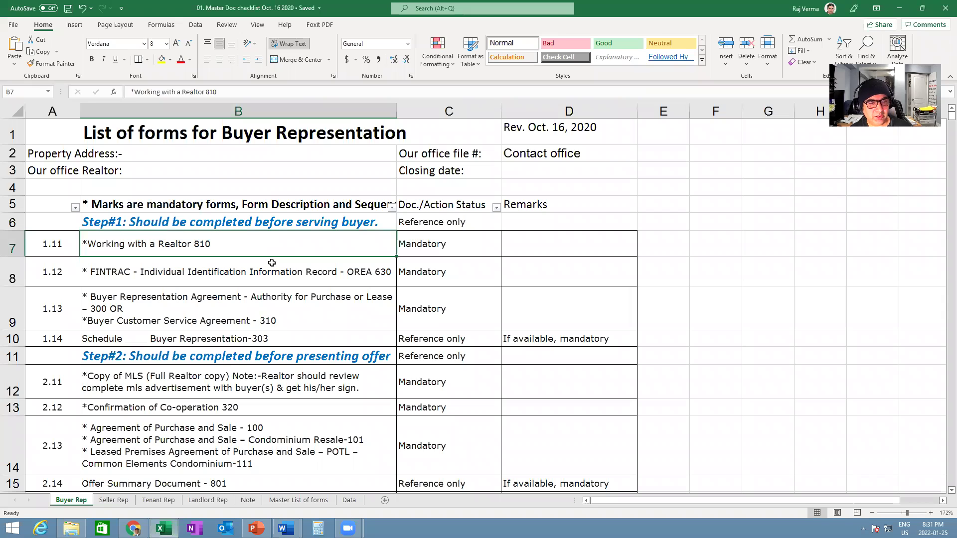
- Search the form library for 810 and tick (Ontario) 810 - Working with a REALTOR®
click(319, 276)
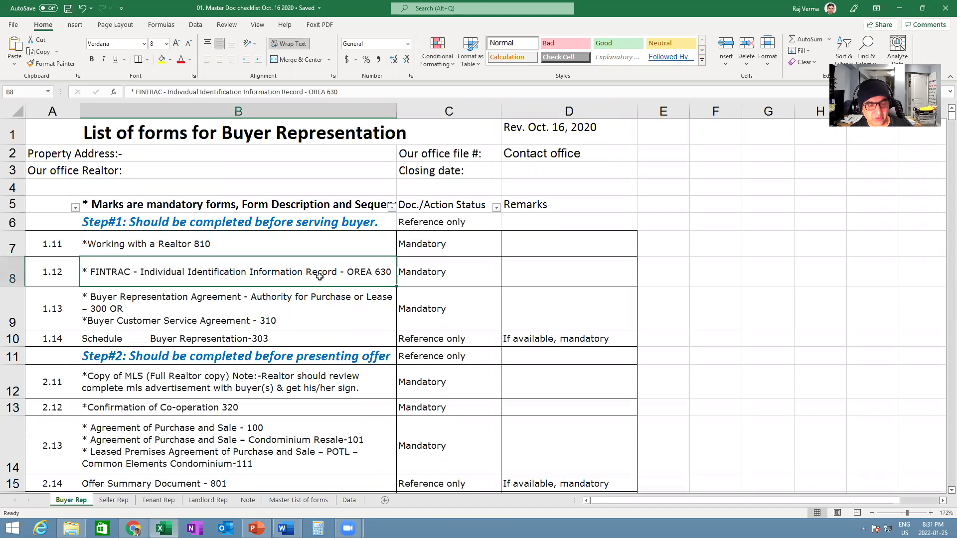
key(alt+Tab)
click(533, 96)
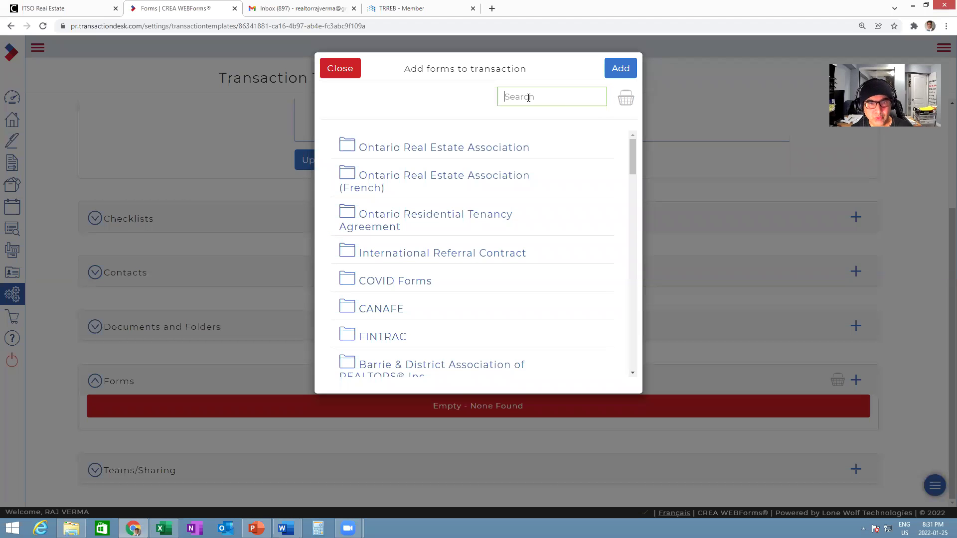
text(ork)
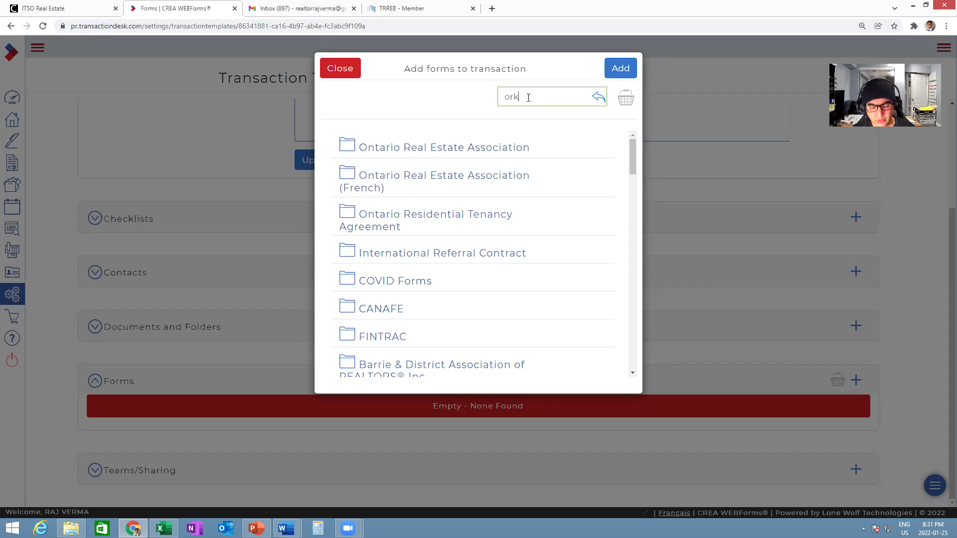
key(ctrl+a)
text(w)
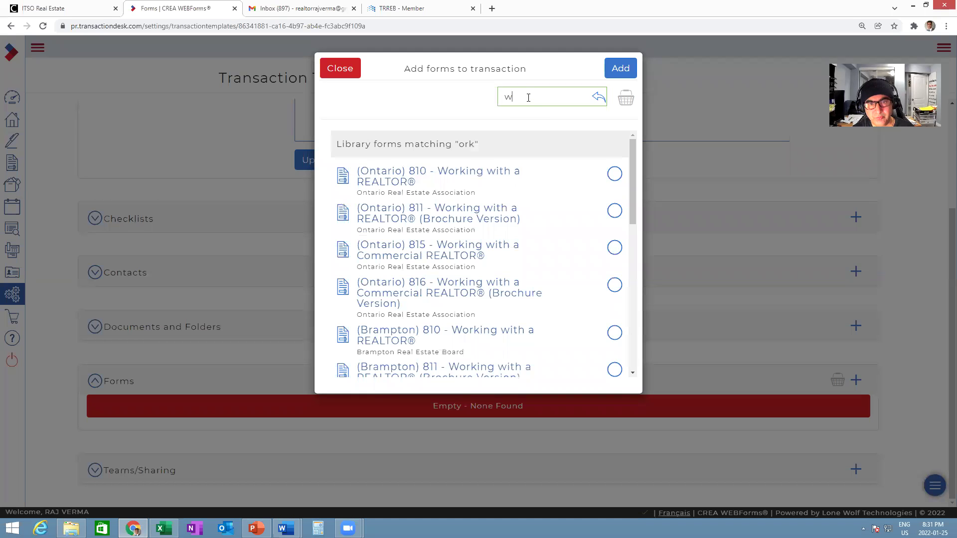
text(orking)
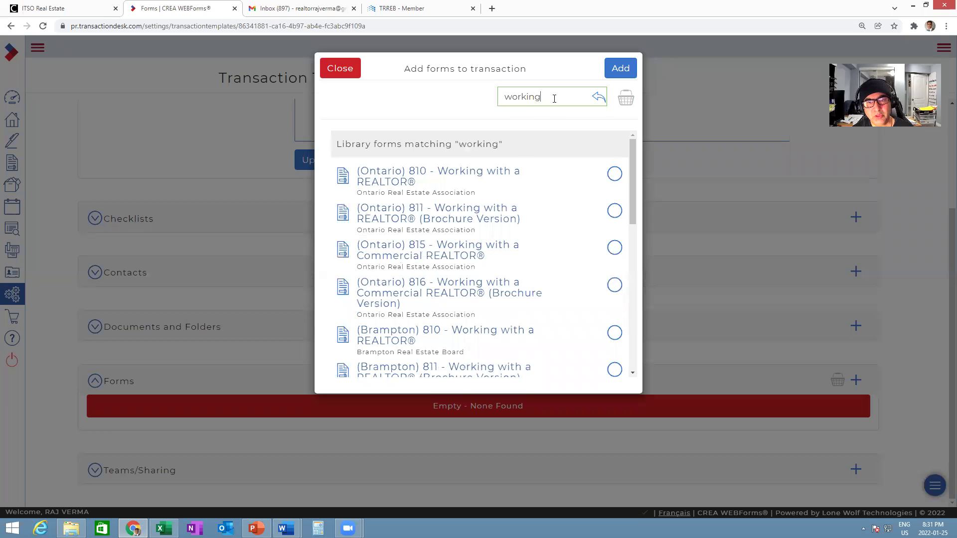
drag(553, 96, 421, 98)
text(810)
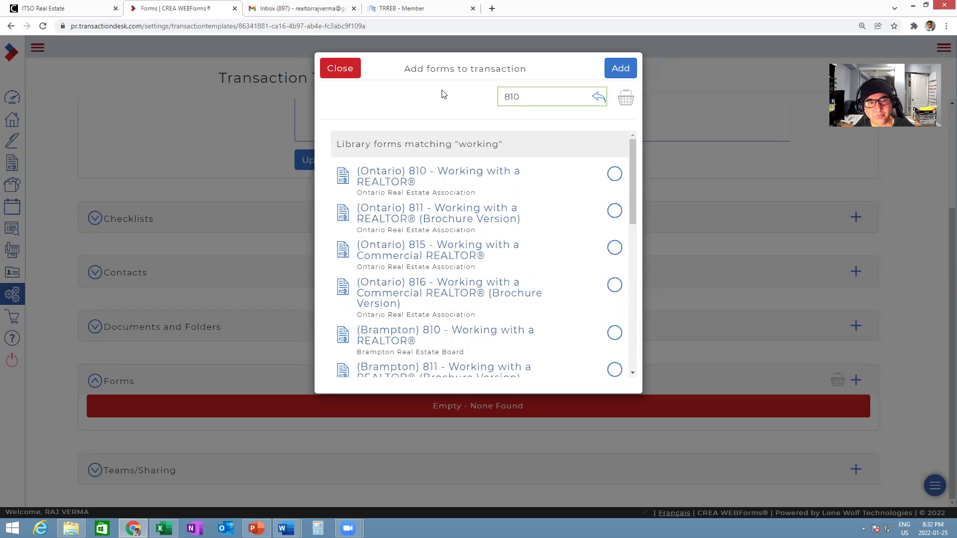
click(612, 174)
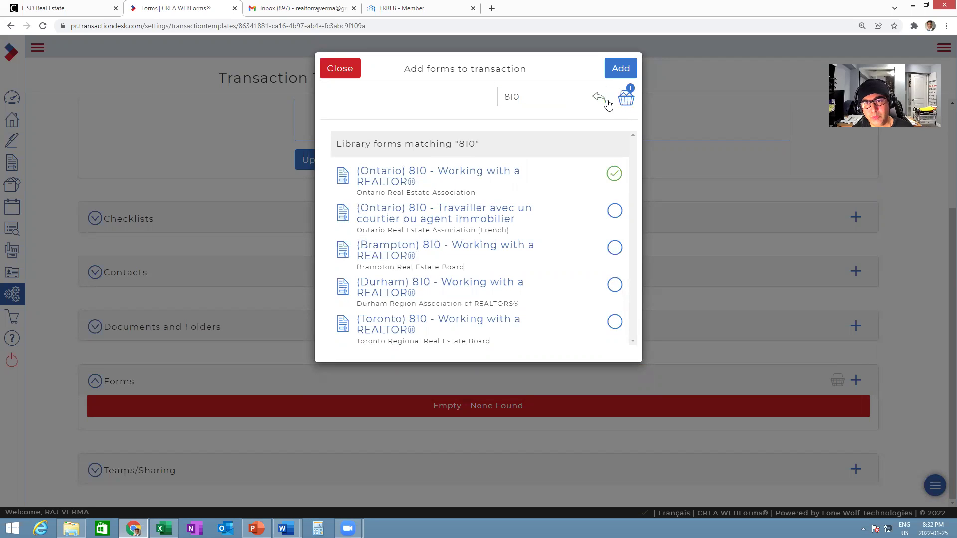
- Look up the FINTRAC form number in the checklist, then add the chosen 810 form to the template
drag(532, 98, 463, 98)
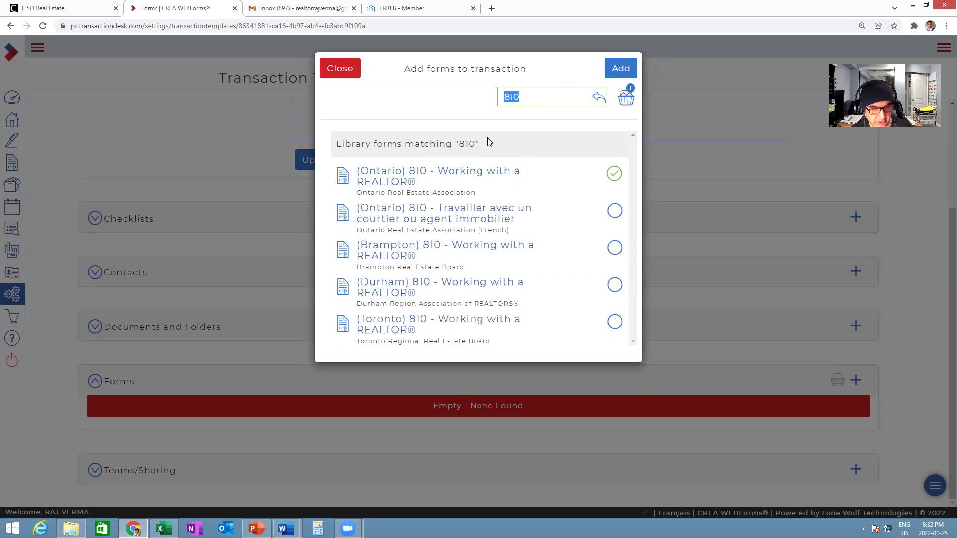
key(alt+Tab)
click(346, 272)
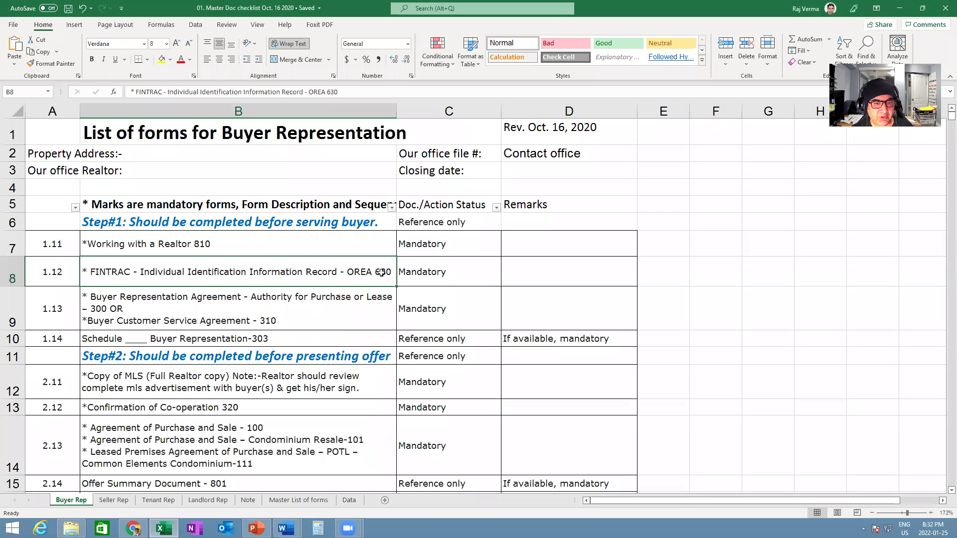
key(alt+Tab)
text(630)
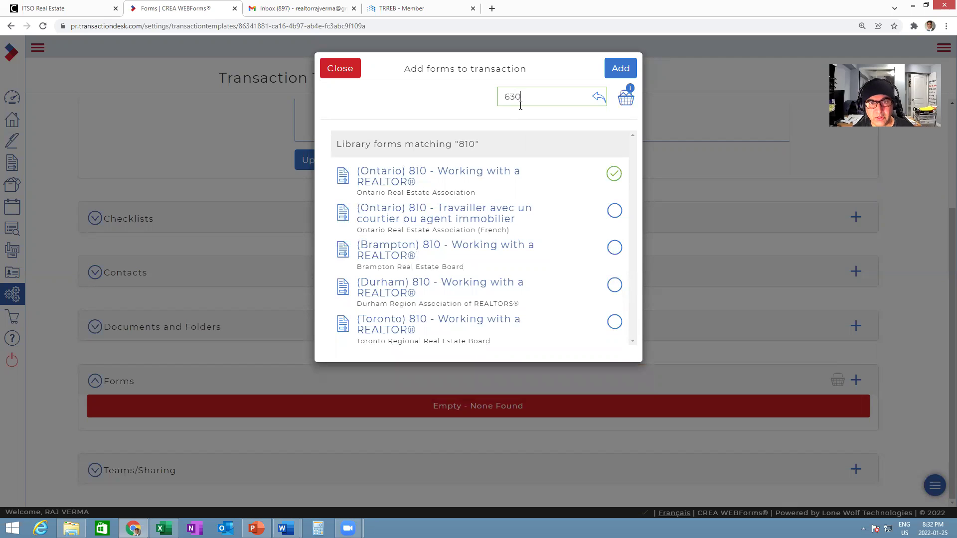
click(620, 67)
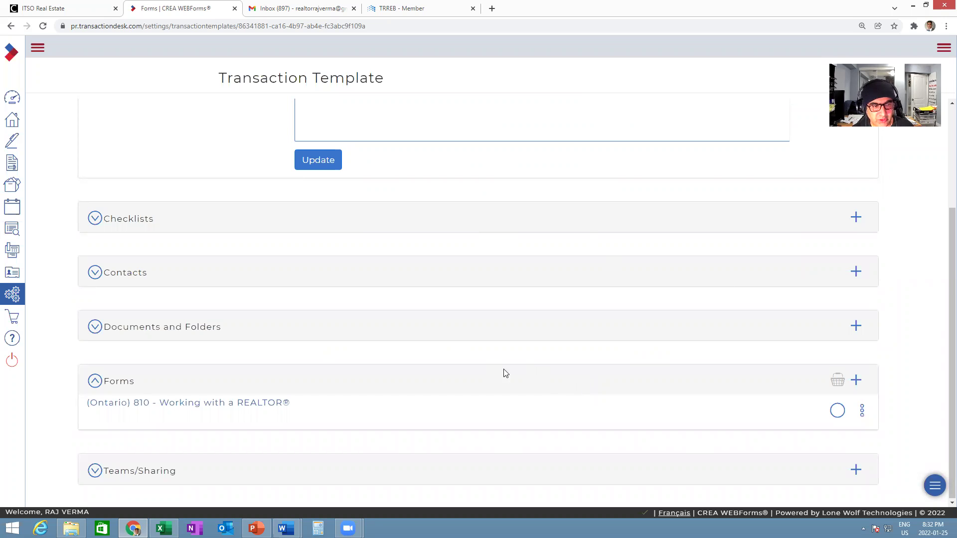
- Reopen the form library, search 630, and tick the Ontario 630 Individual Identification Information Record
click(855, 379)
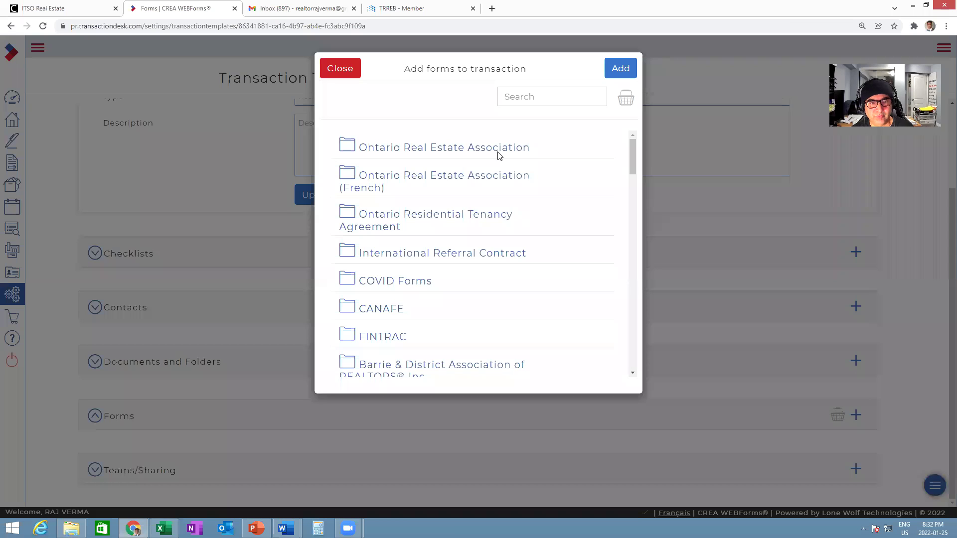
click(535, 96)
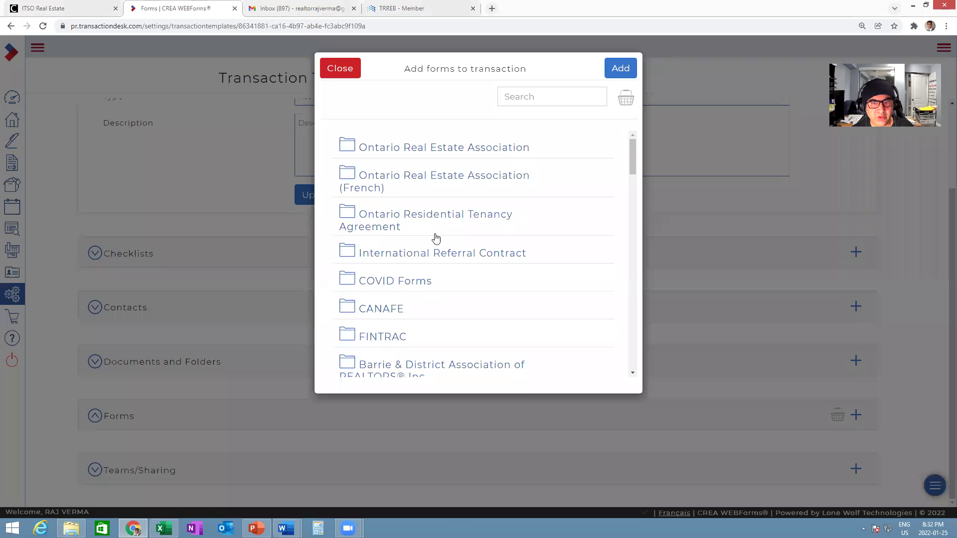
click(535, 103)
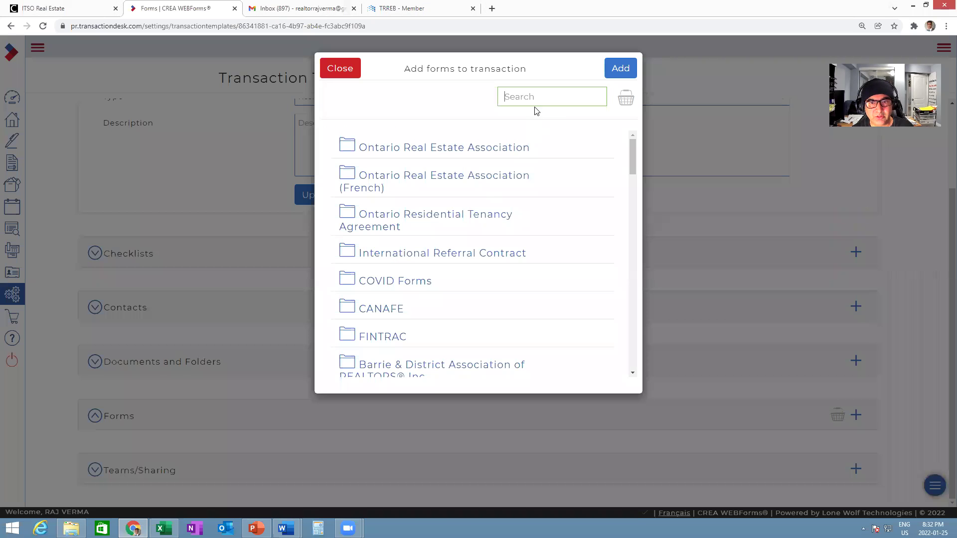
text(630)
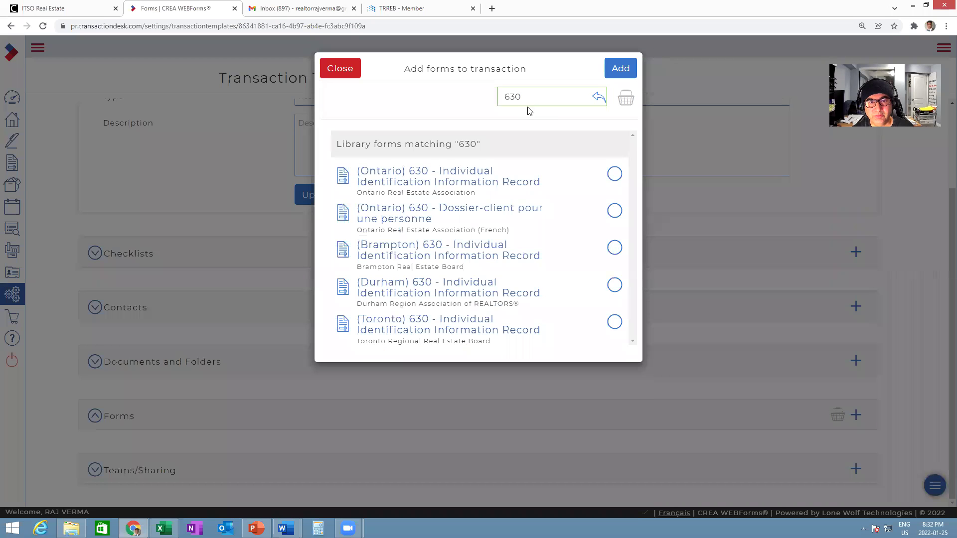
click(614, 174)
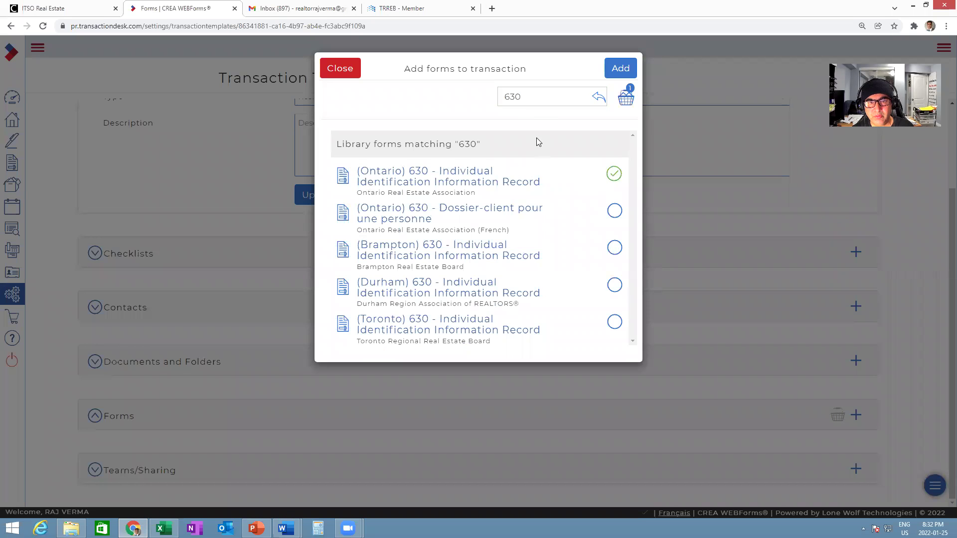
- Check the buyer representation agreement row in the checklist and search the library for 300
double_click(531, 97)
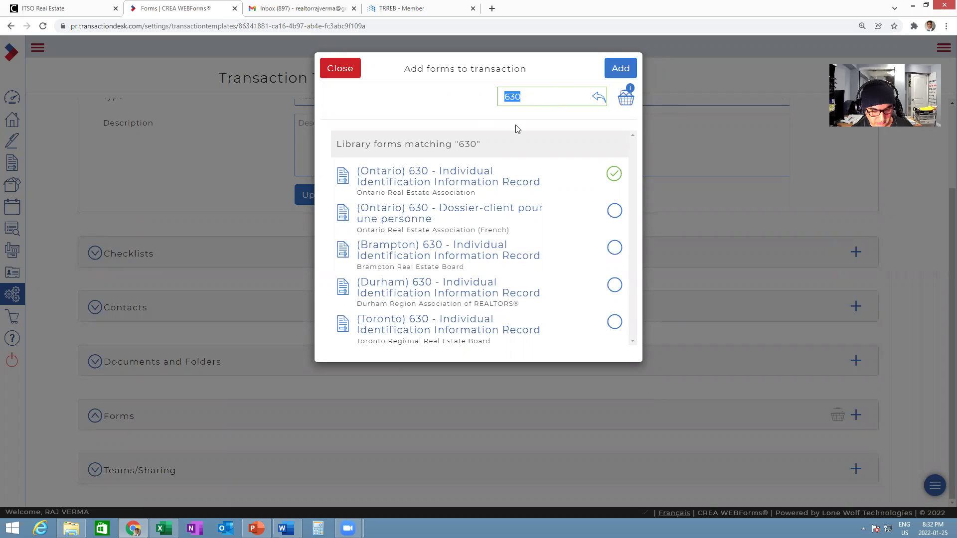
key(alt+Tab)
click(355, 309)
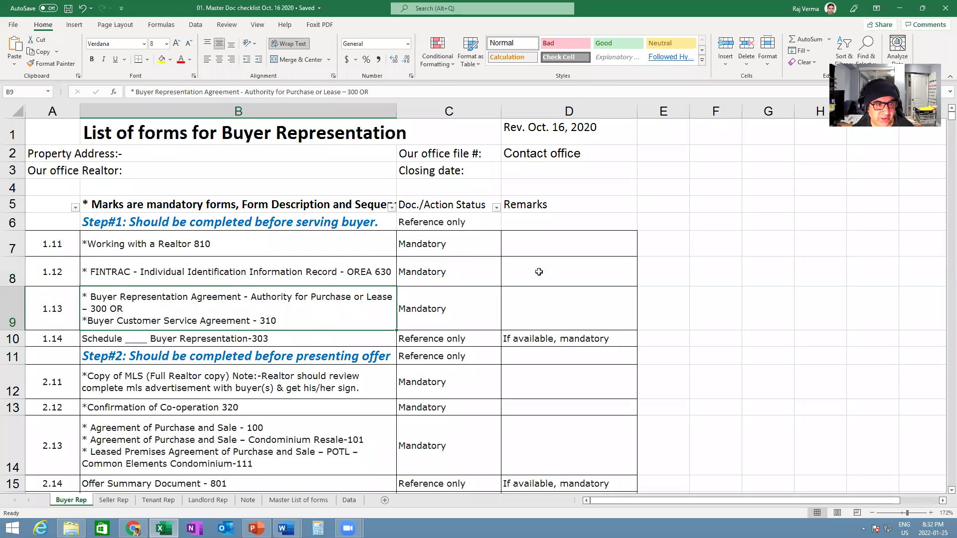
scroll(551, 261, down, 3)
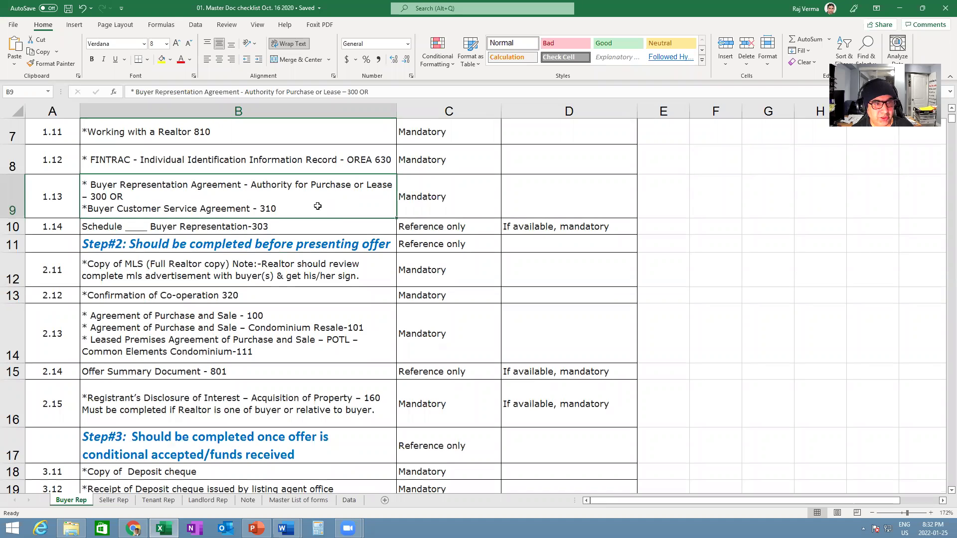
key(alt+Tab)
text(300)
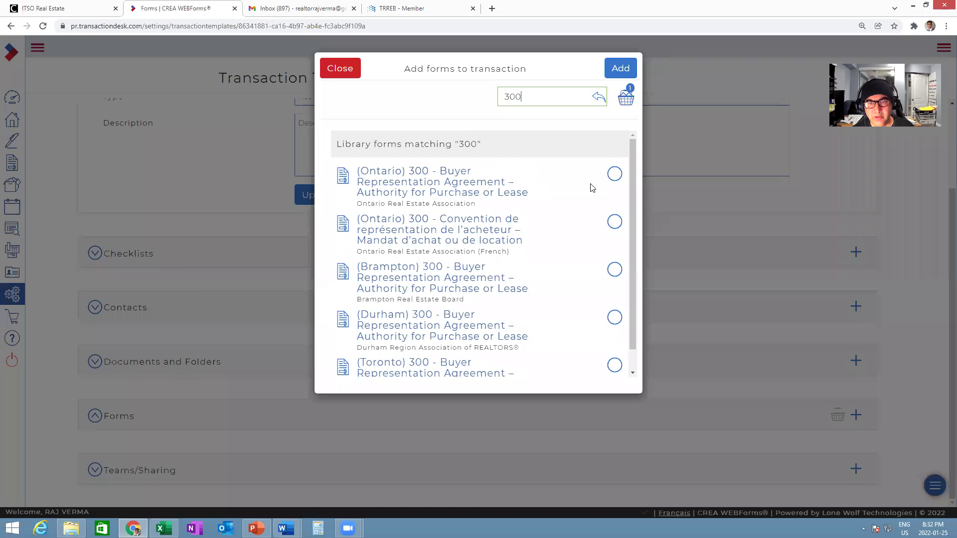
- Tick the Ontario 300 Buyer Representation Agreement and 310 Buyer Customer Service Agreement
click(614, 175)
double_click(527, 96)
text(310)
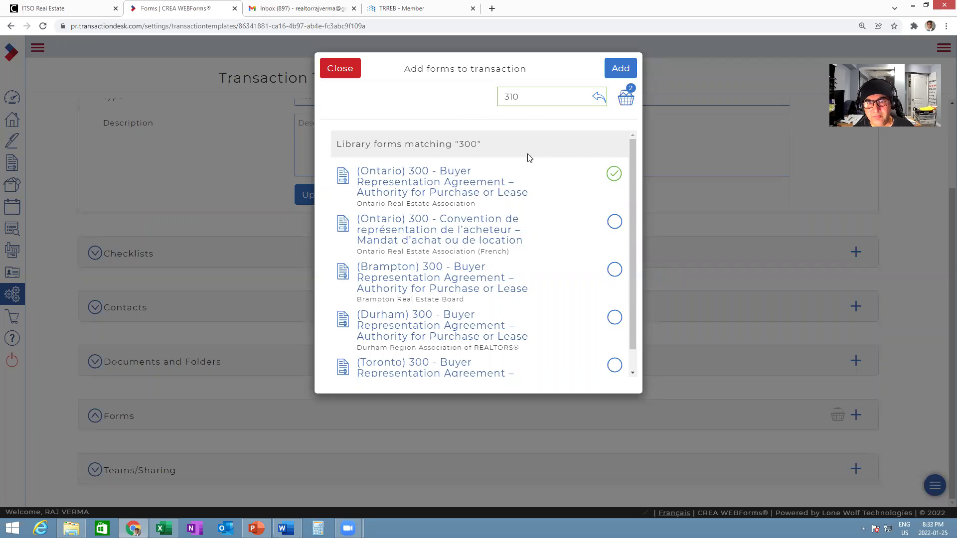
click(614, 174)
double_click(523, 96)
- Confirm the Schedule Buyer Representation-303 row in the checklist and add the Ontario 303 Schedule
key(alt+Tab)
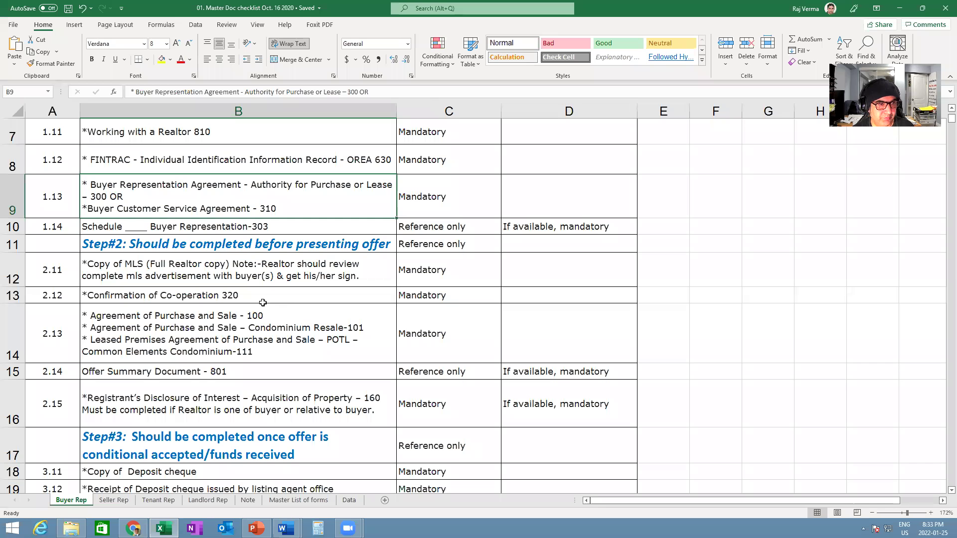
click(233, 230)
key(alt+Tab)
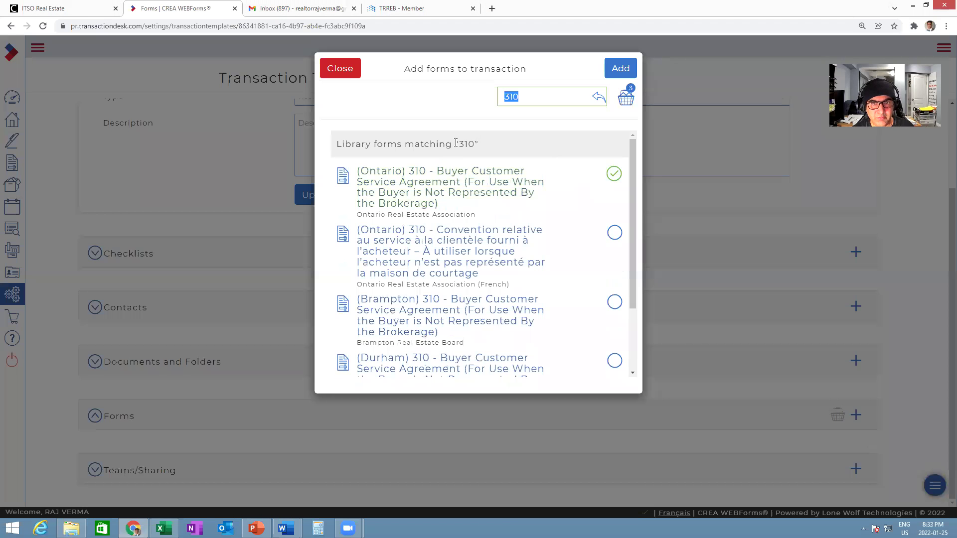
key(alt+Tab)
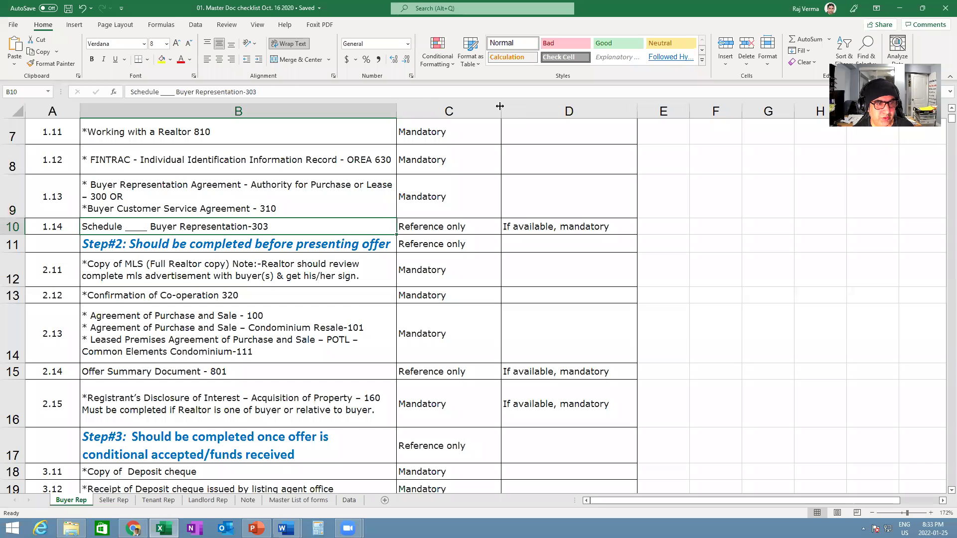
key(alt+Tab)
text(303)
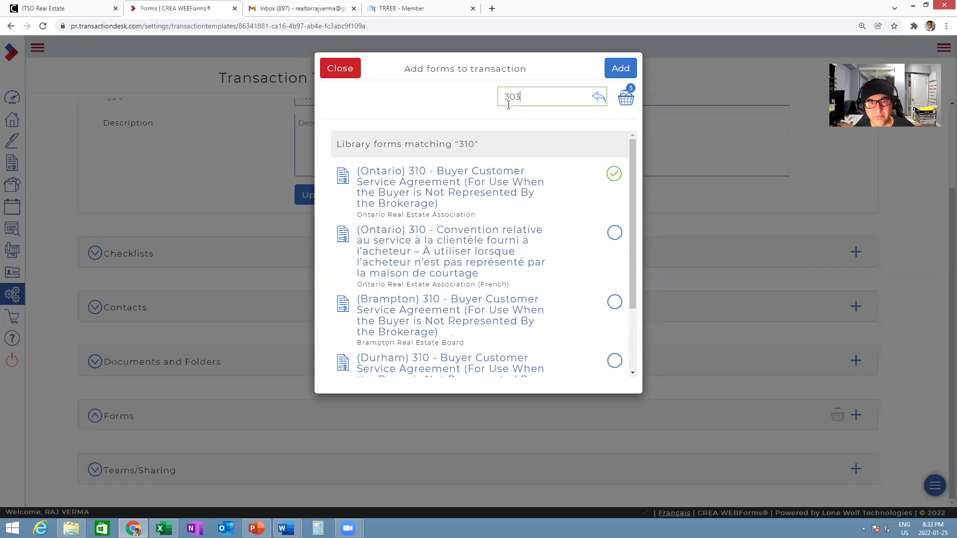
click(614, 174)
- Add the Ontario 320 Confirmation of Co-operation and 100 Agreement of Purchase and Sale
key(alt+Tab)
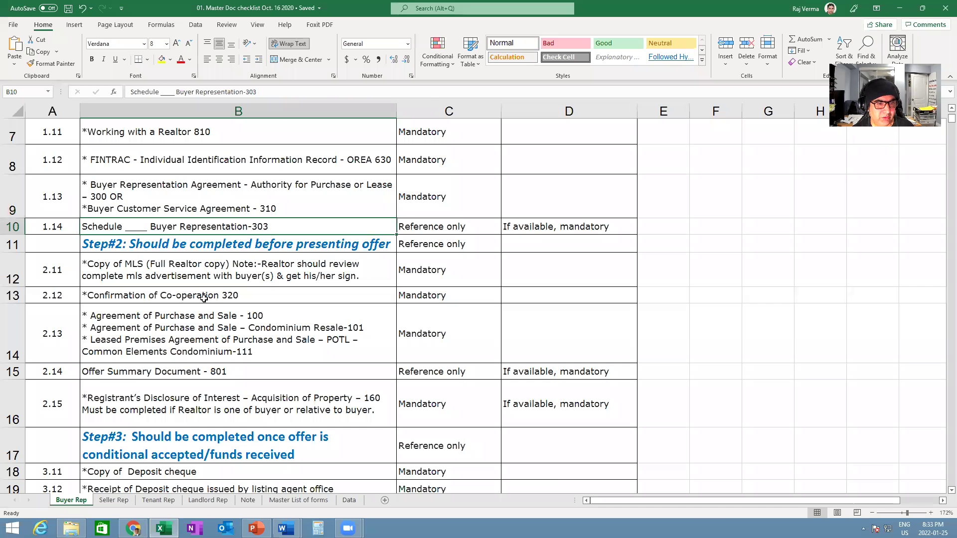
key(alt+Tab)
double_click(524, 95)
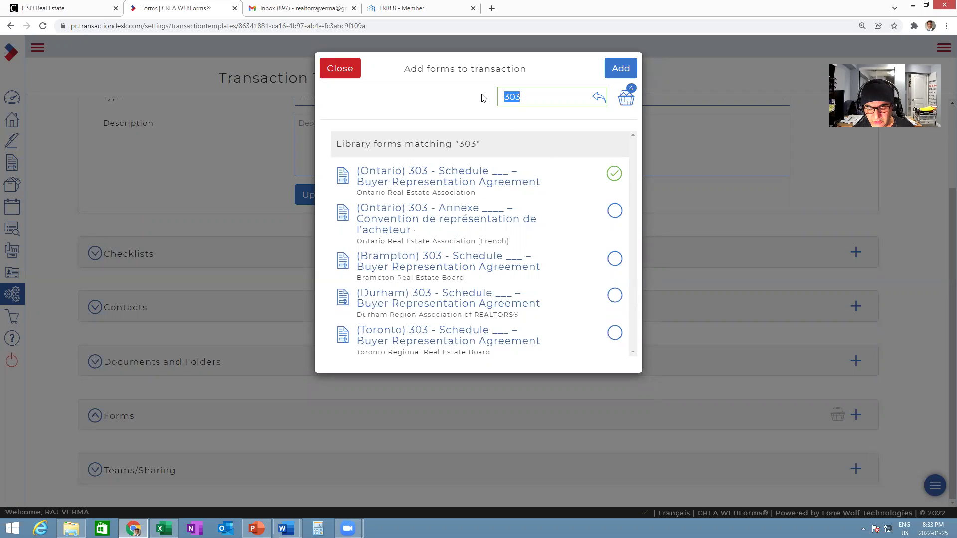
text(320)
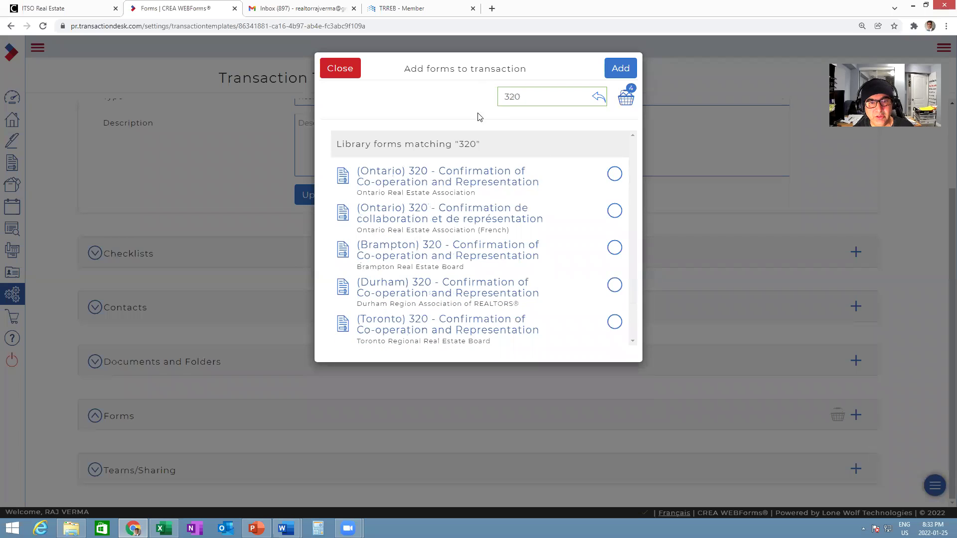
click(613, 175)
double_click(512, 96)
text(100)
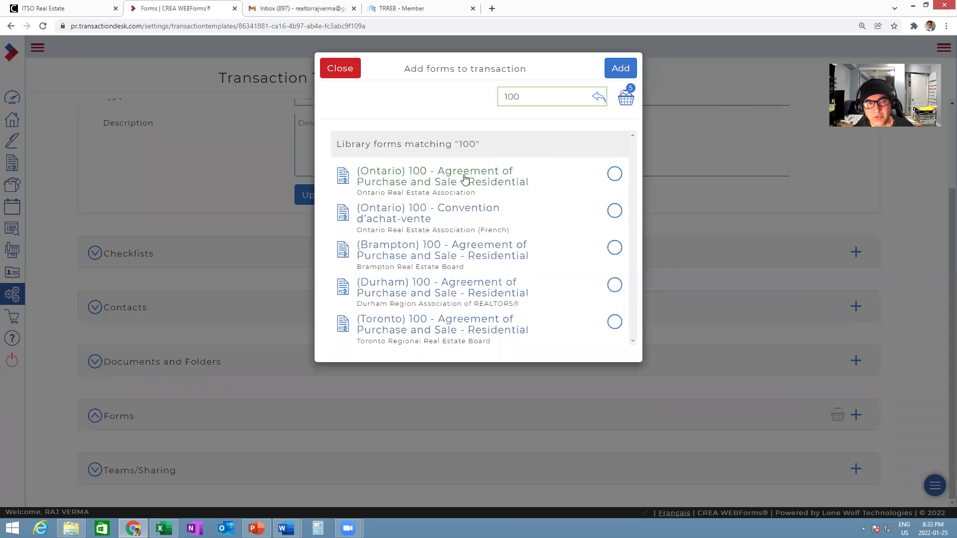
click(614, 173)
- Add the Ontario 101 condominium resale and 111 POTL condominium agreements
double_click(531, 95)
text(1)
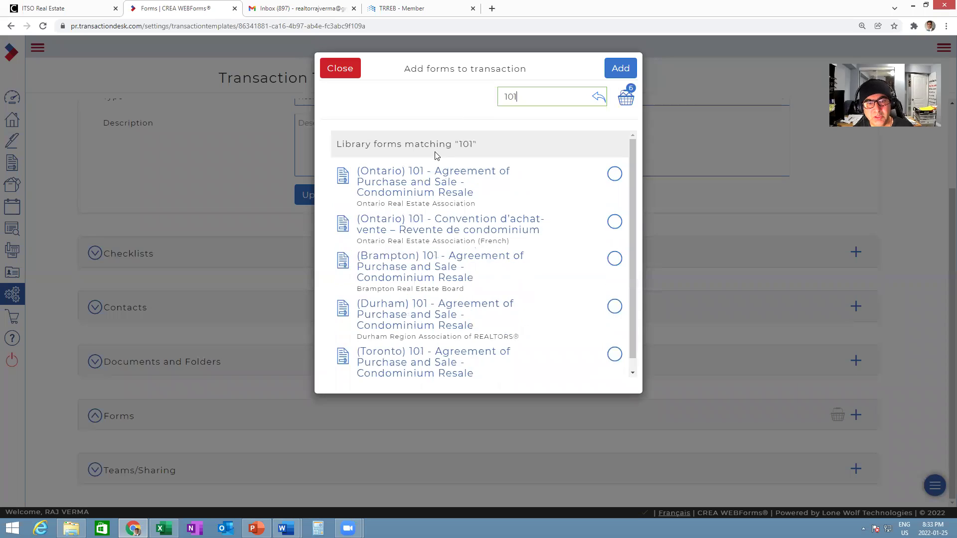
click(615, 174)
double_click(521, 96)
text(1)
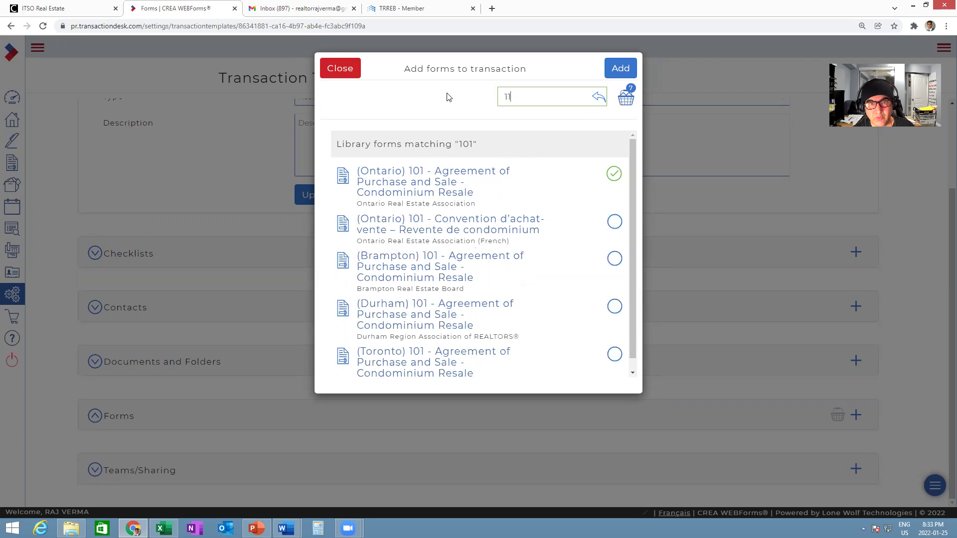
click(609, 177)
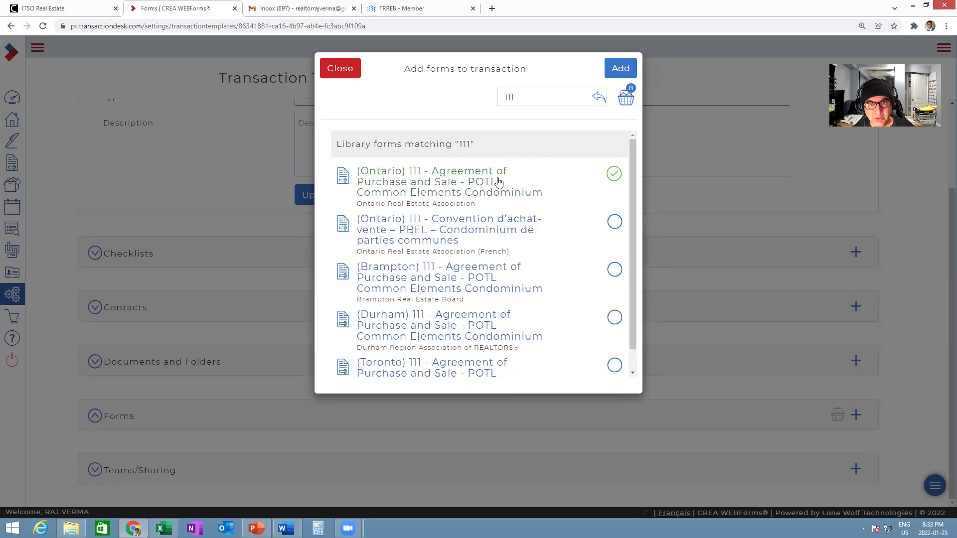
key(alt+Tab)
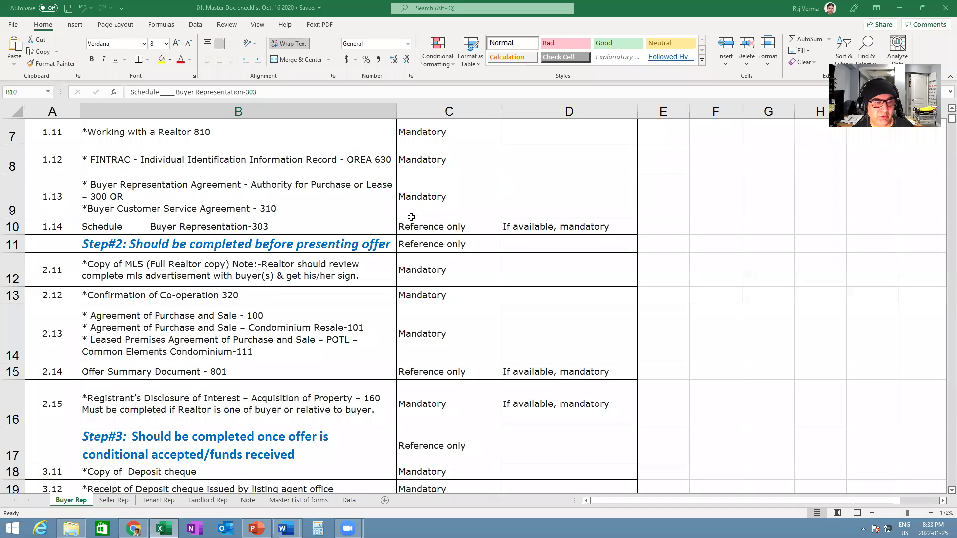
- Add the Ontario 801 Offer Summary Document after checking its checklist row
click(273, 372)
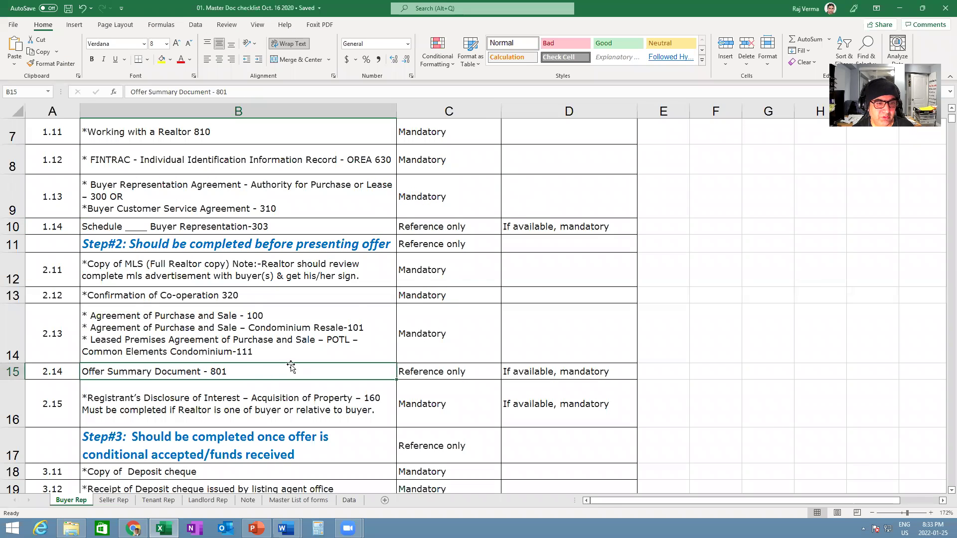
key(alt+Tab)
drag(515, 97, 461, 95)
text(801)
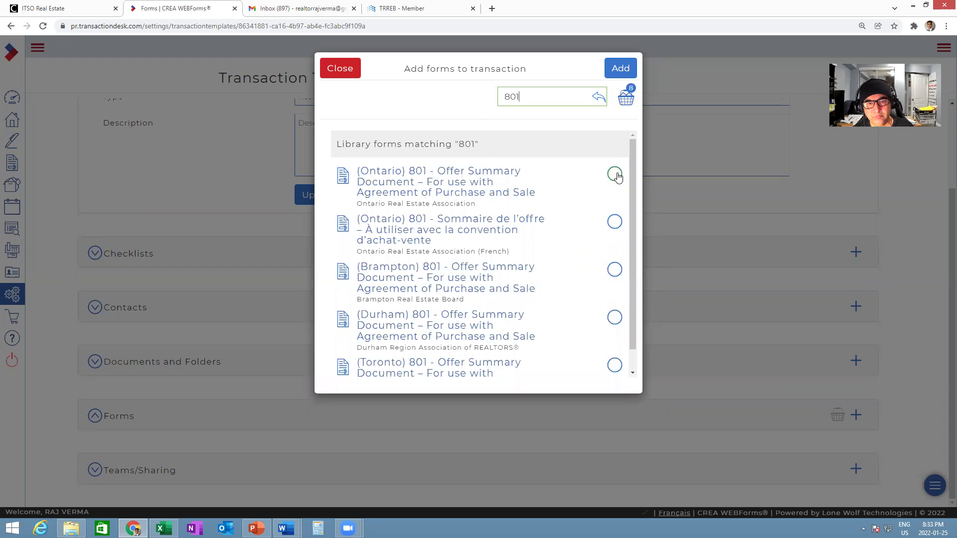
click(614, 173)
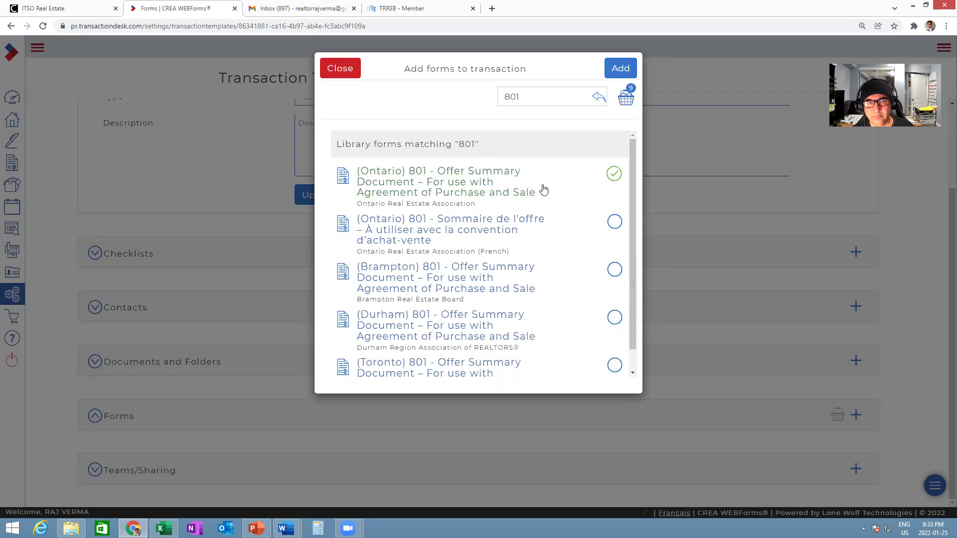
- Add the Ontario 160 Registrant's Disclosure of Interest and review the rest of the checklist
key(alt+Tab)
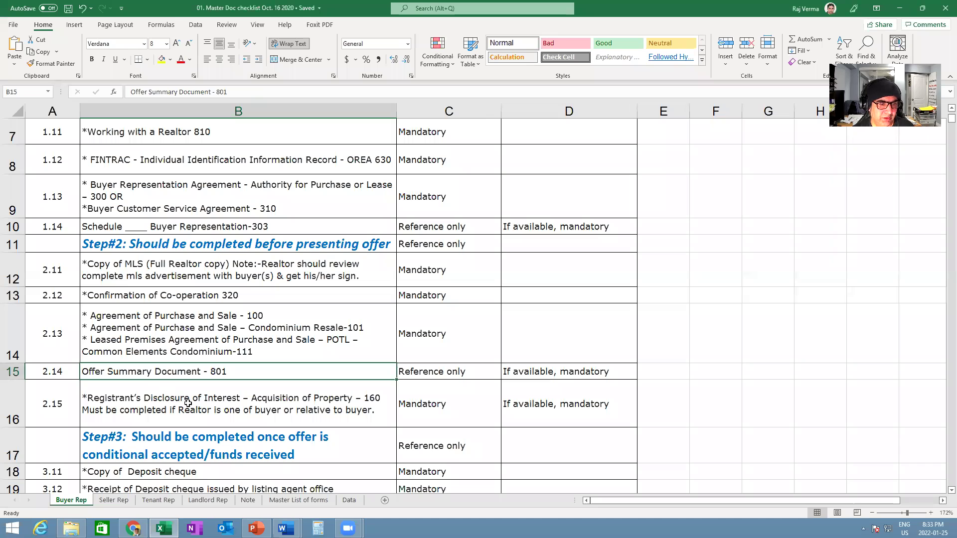
key(alt+Tab)
drag(523, 96, 461, 97)
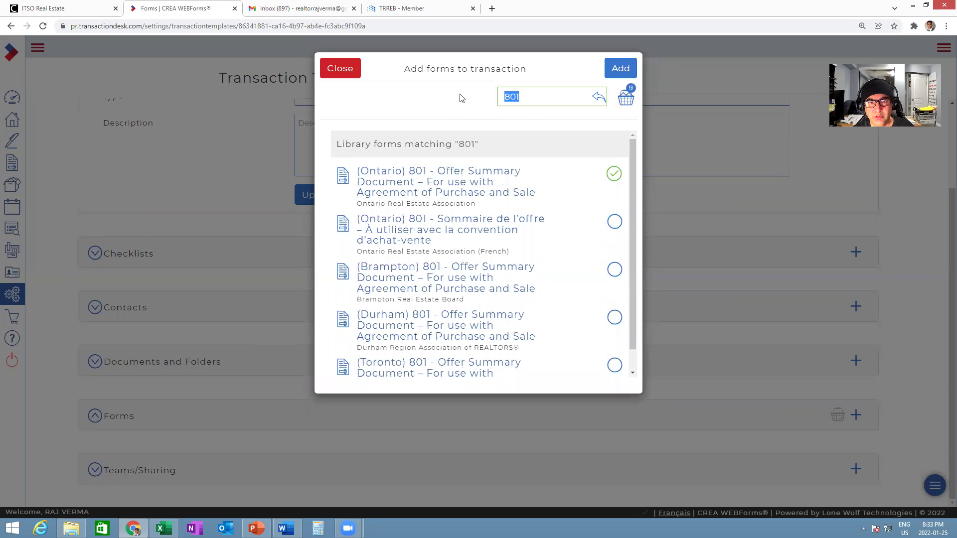
text(160)
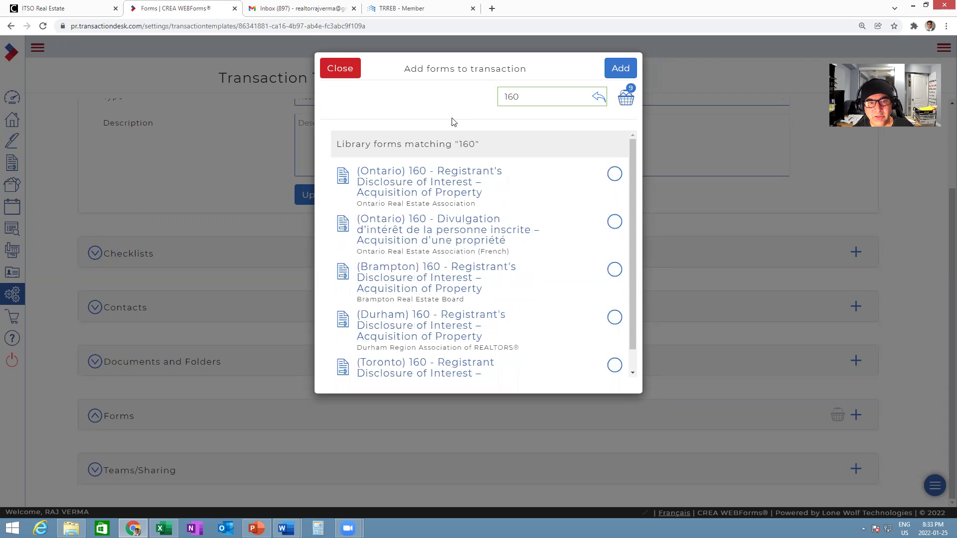
click(614, 174)
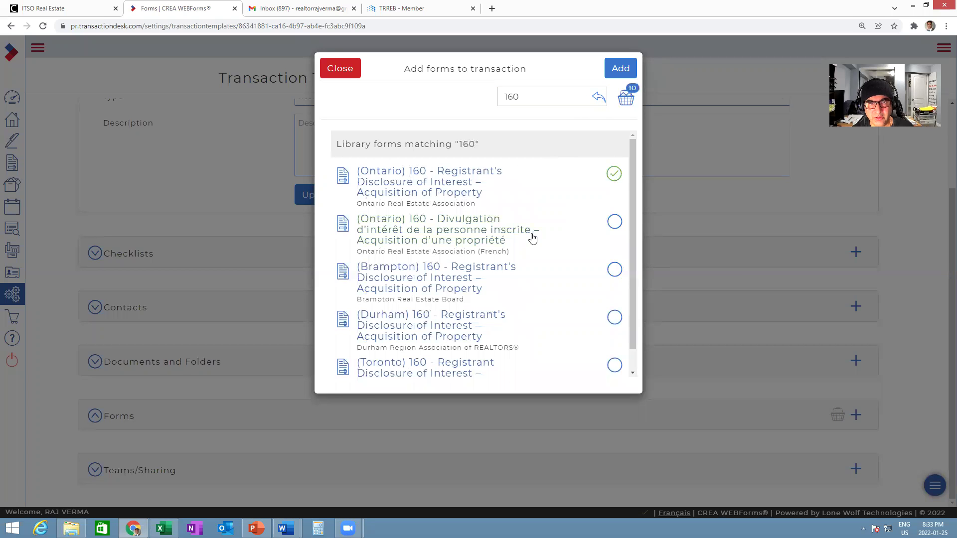
key(alt+Tab)
scroll(252, 390, down, 2)
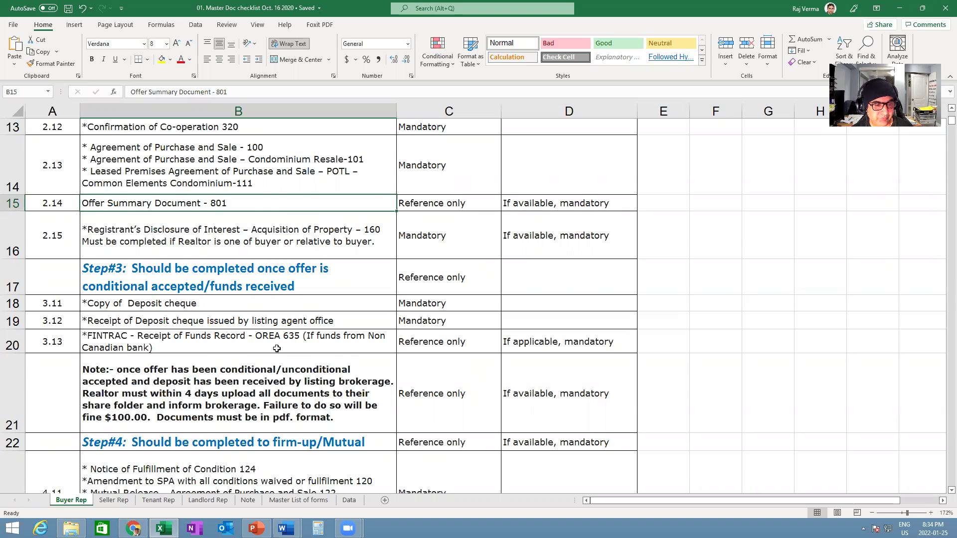
- Add the Ontario 124 Notice of Fulfillment of Condition form to the picked forms
scroll(269, 343, down, 2)
click(273, 301)
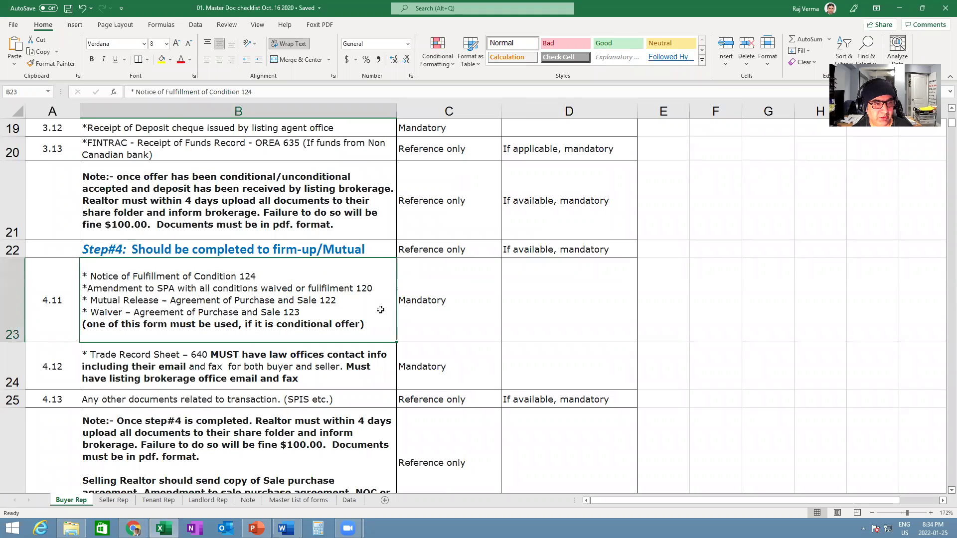
key(alt+Tab)
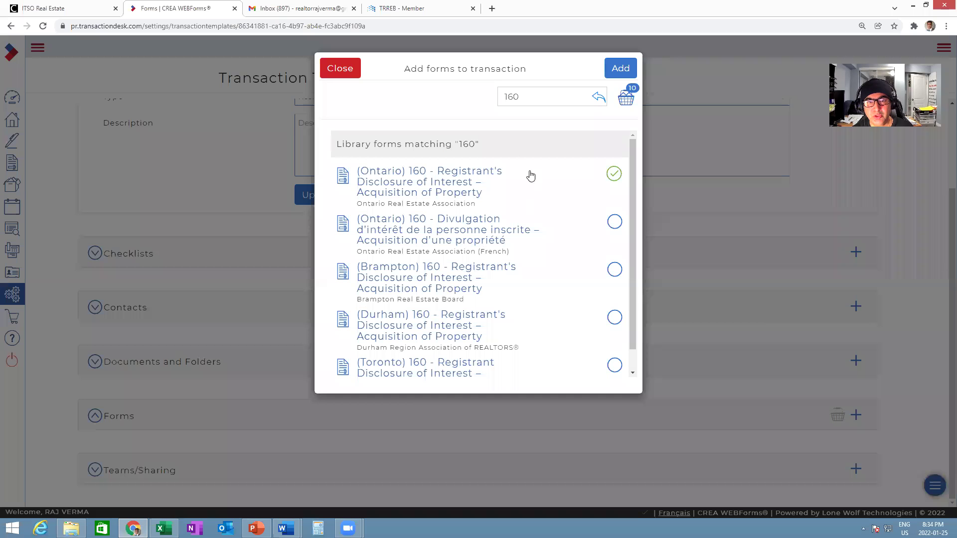
drag(524, 95, 464, 94)
text(124)
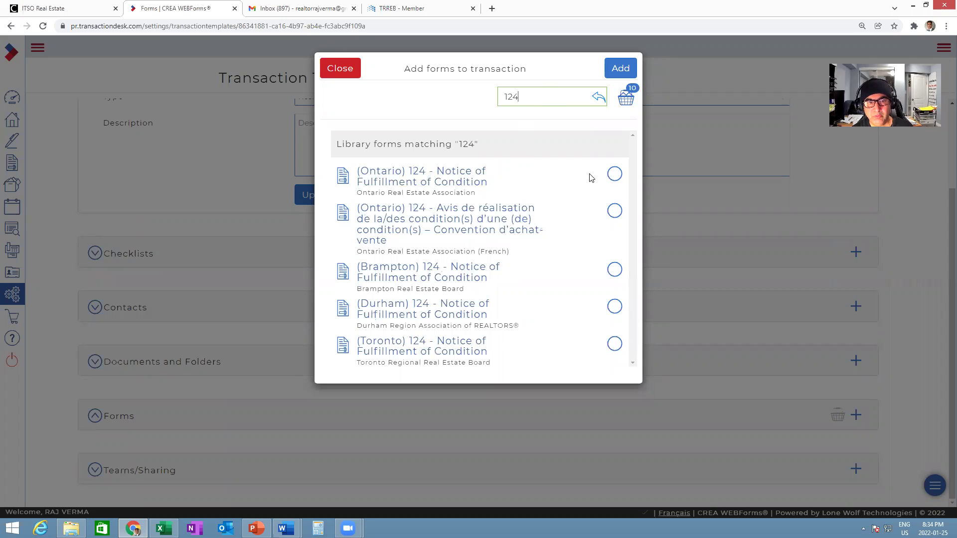
click(614, 174)
- Search for and tick the Ontario 123 Waiver and Ontario 122 Mutual Release forms
double_click(523, 98)
text(123)
click(615, 174)
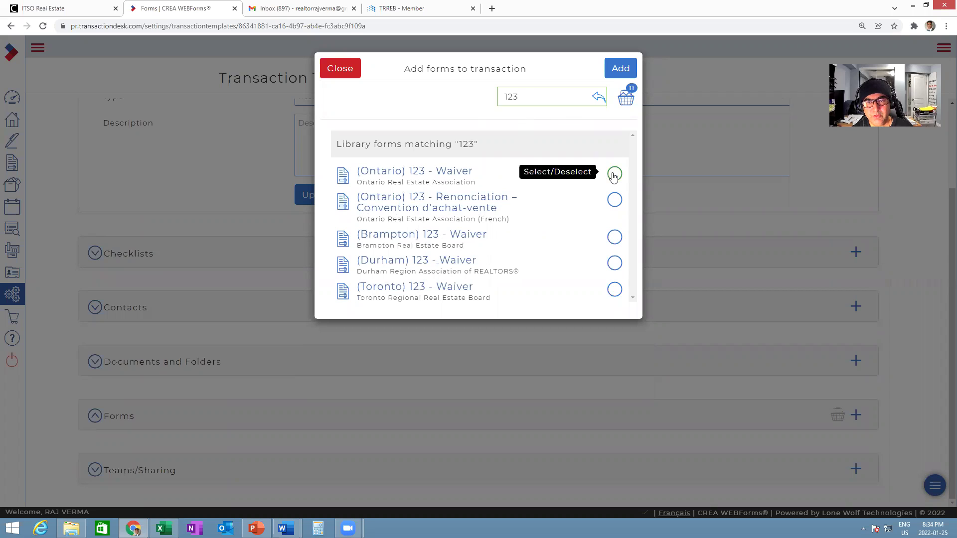
double_click(538, 98)
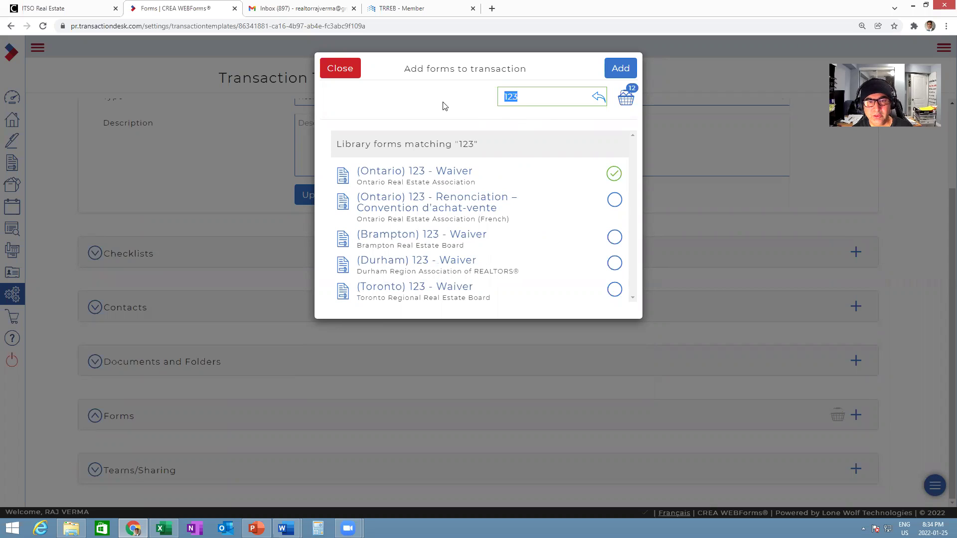
text(1)
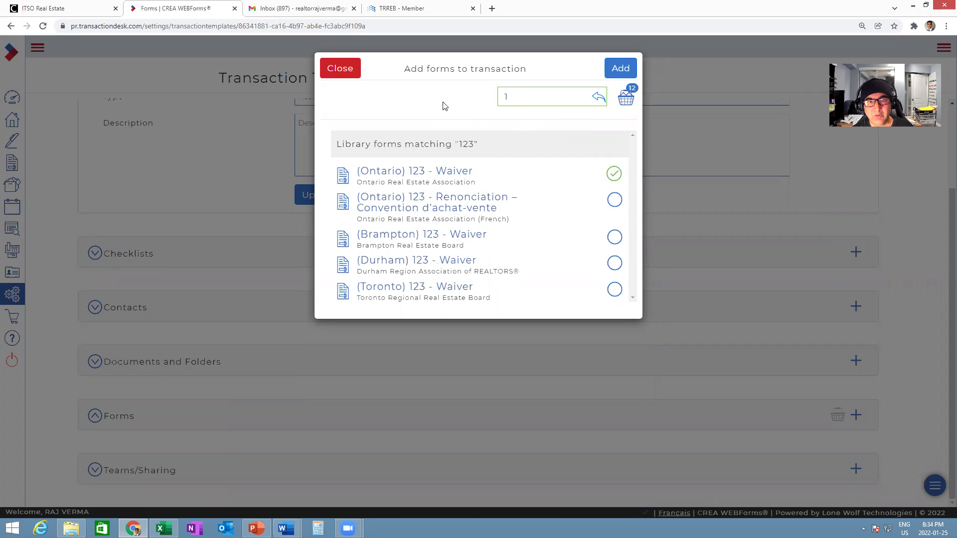
text(22)
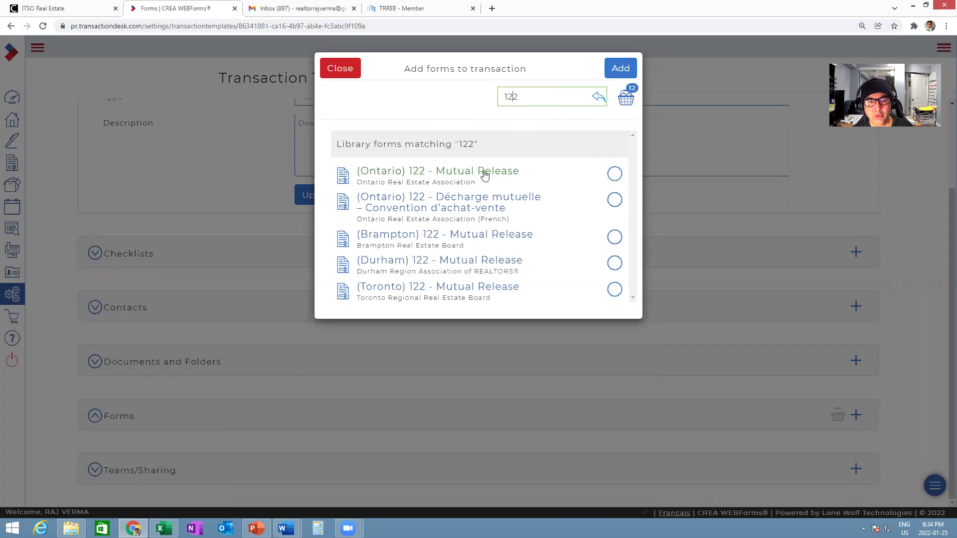
click(614, 175)
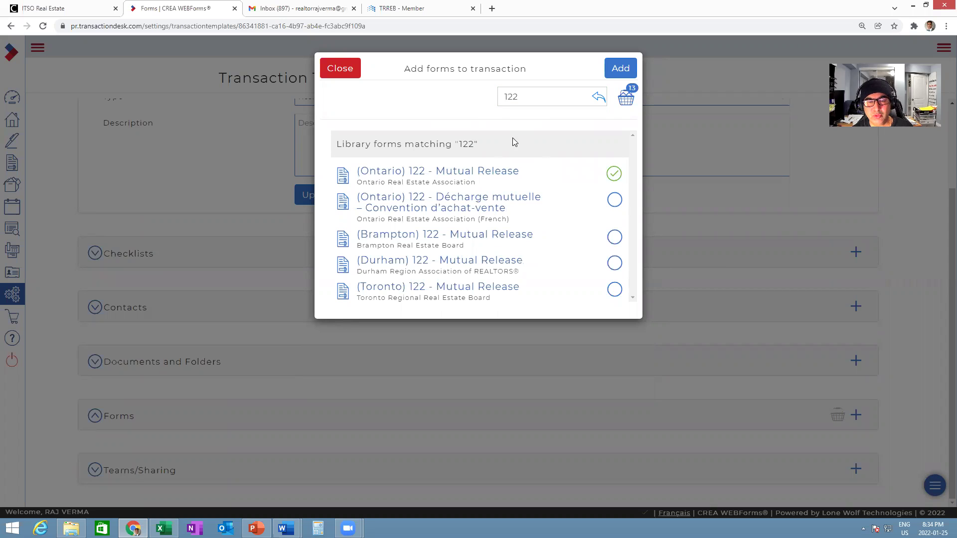
- Check the Excel checklist, add the Ontario 120 Amendment form, and search for 640
double_click(510, 97)
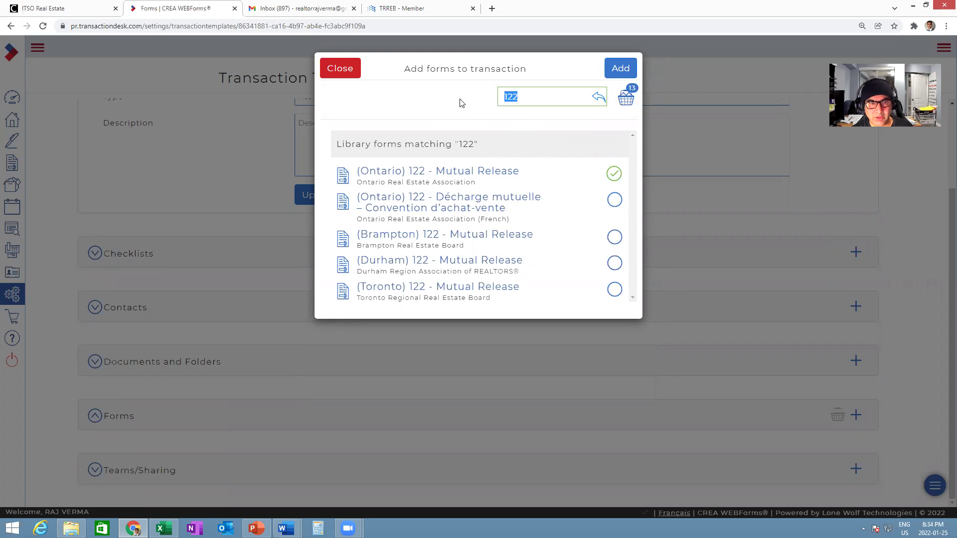
key(alt+Tab)
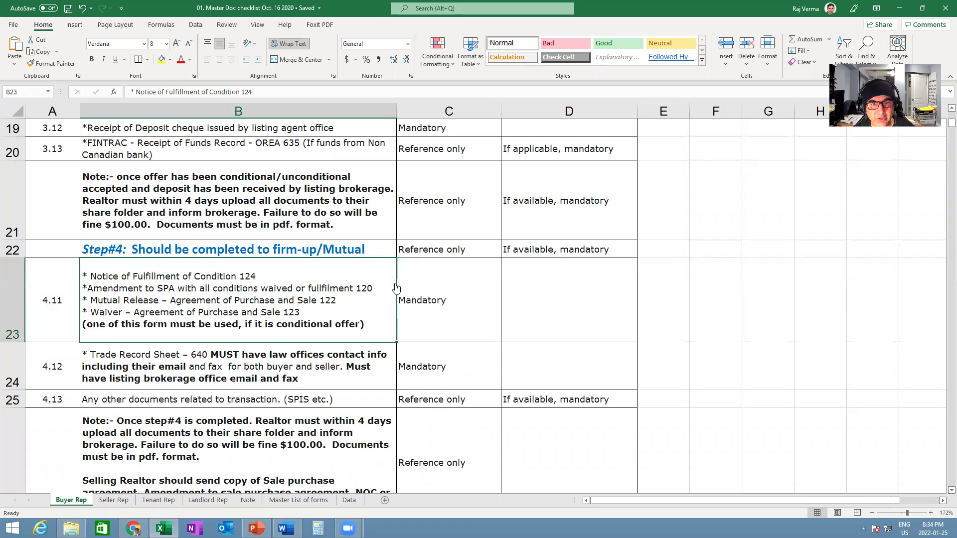
key(alt+Tab)
text(120)
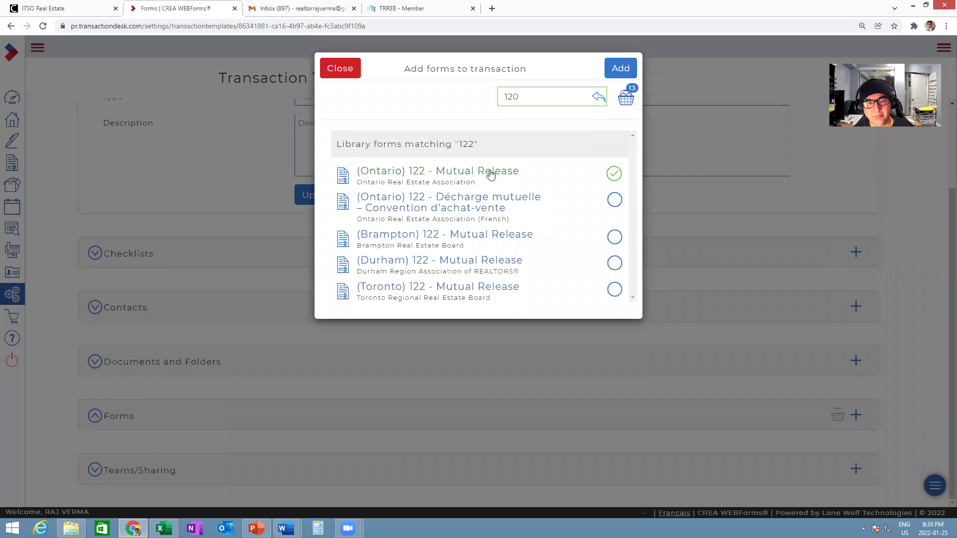
click(614, 173)
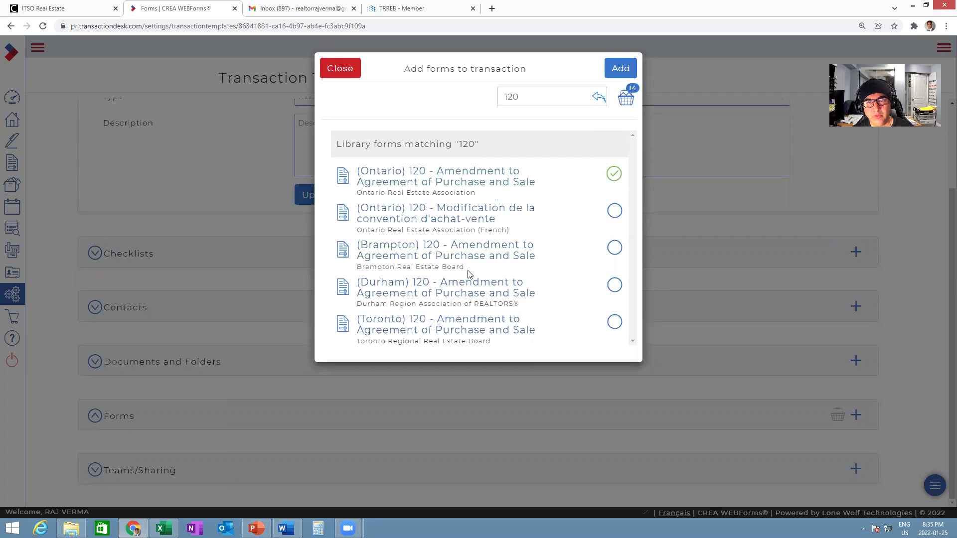
key(alt+Tab)
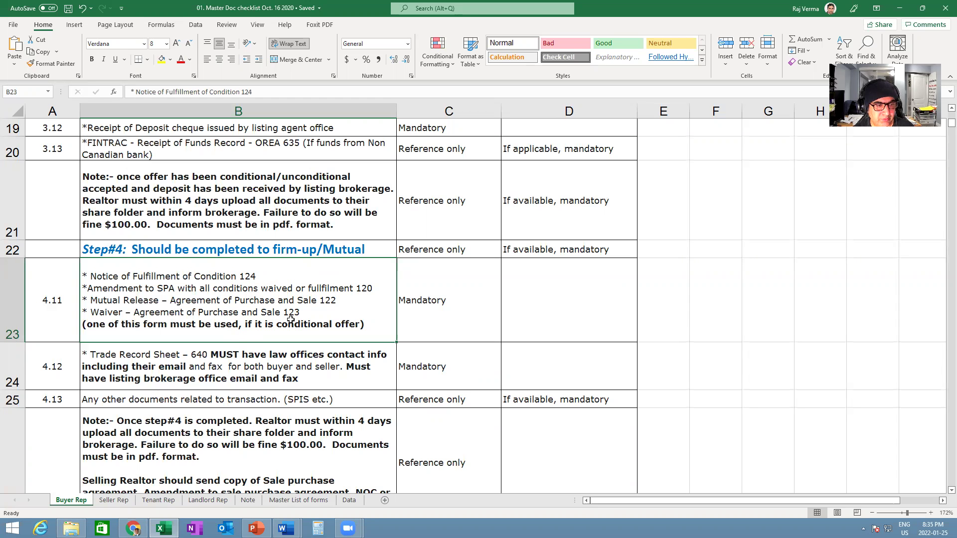
key(alt+Tab)
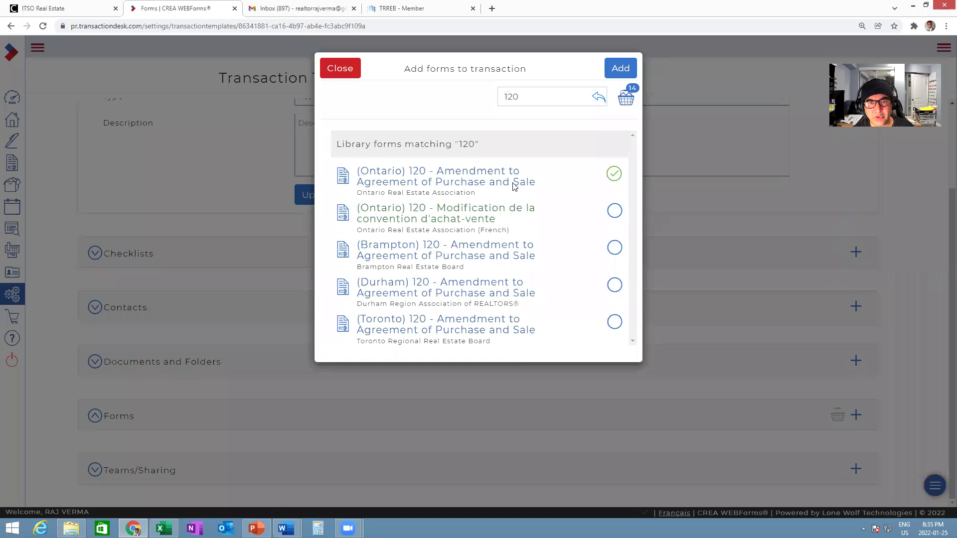
double_click(510, 96)
text(640)
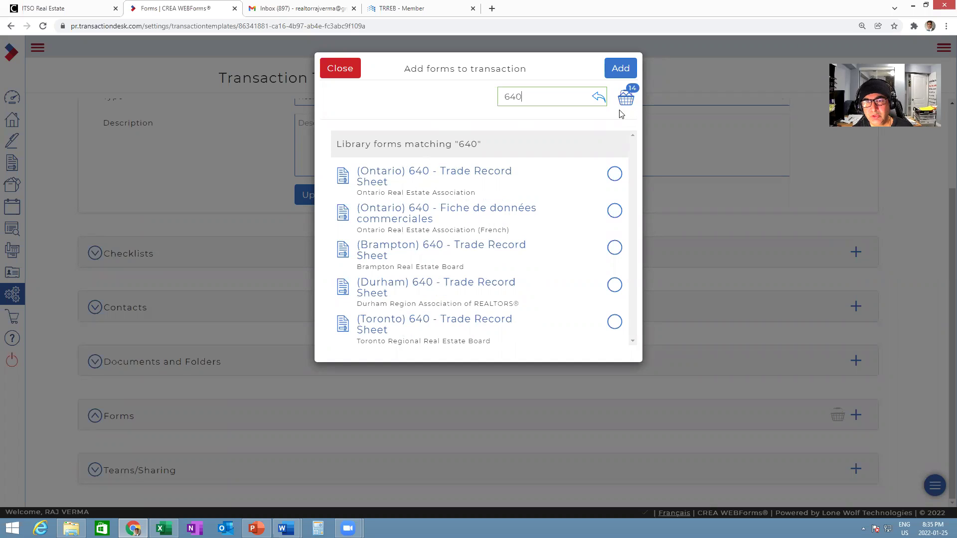
- Add all picked forms to the Buyer Master template and review its expanded Forms list
click(615, 74)
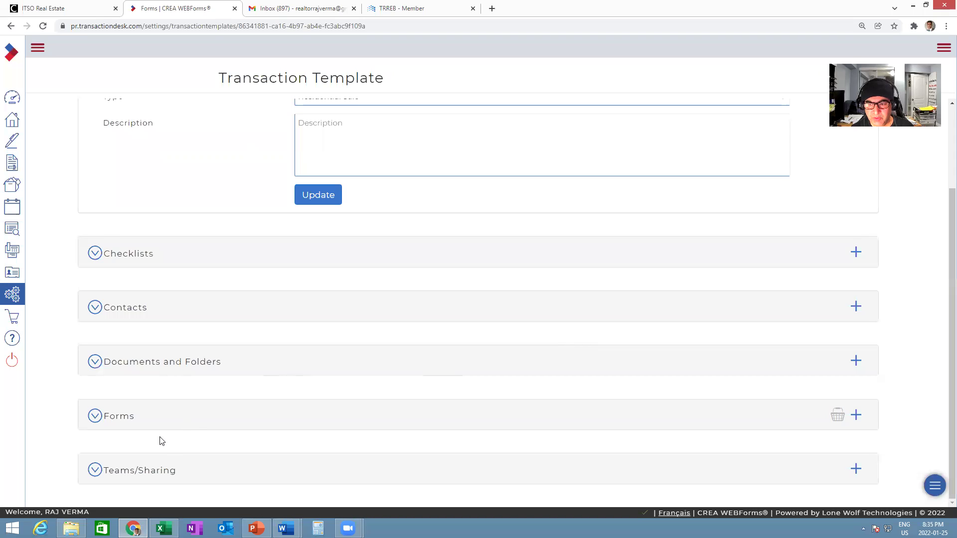
click(119, 421)
scroll(512, 312, down, 2)
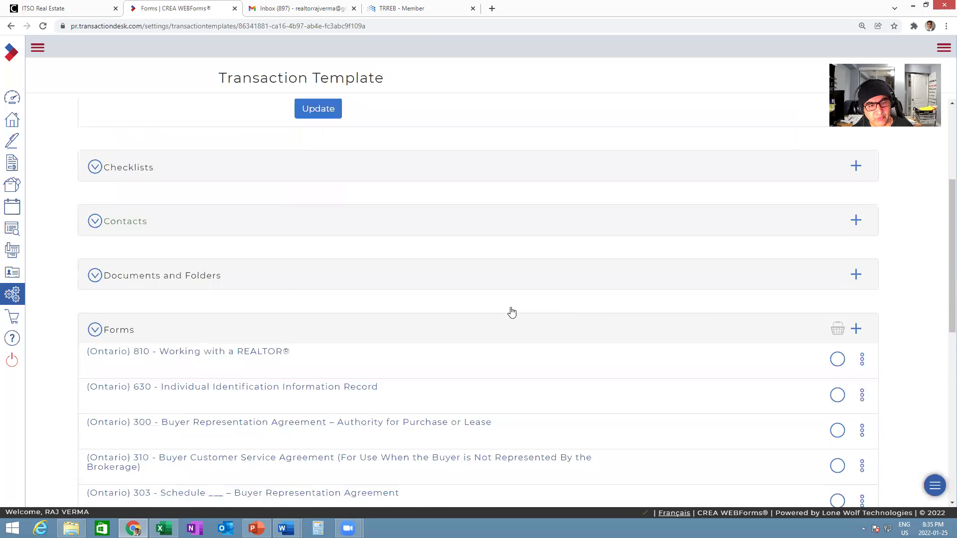
scroll(512, 313, down, 3)
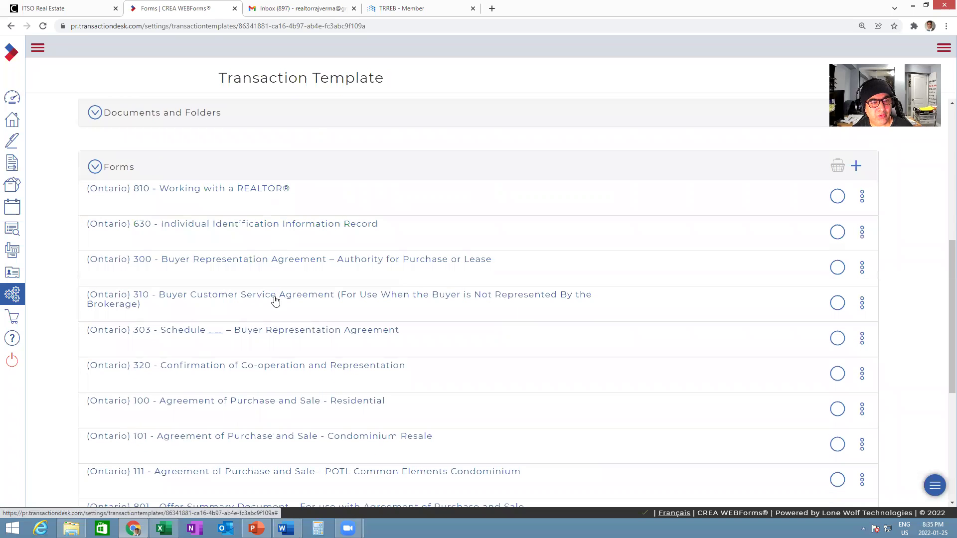
scroll(458, 341, down, 5)
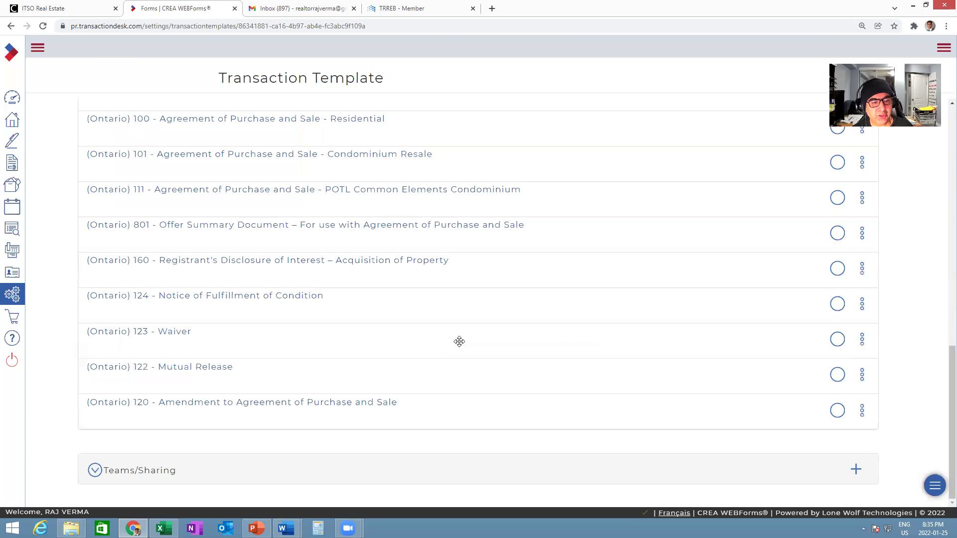
scroll(459, 341, up, 5)
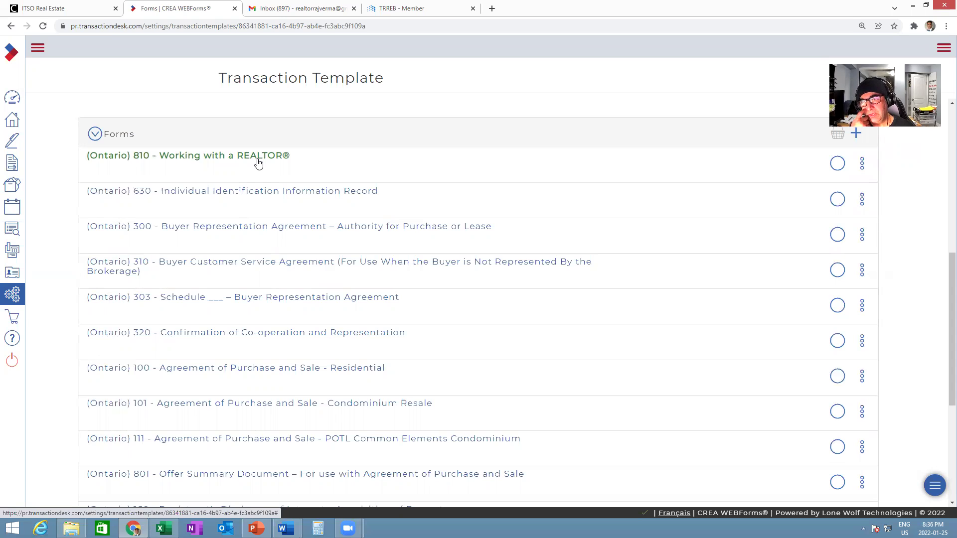
- On Form 810, autofill the Buyers' brokerage as Team Home Realty Inc. Real Estate Brokerage
click(257, 157)
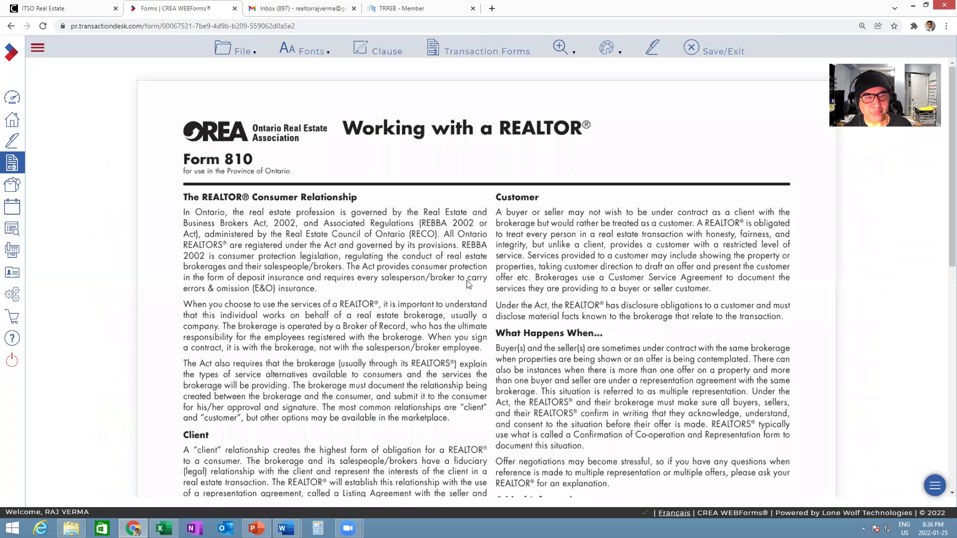
scroll(516, 268, down, 4)
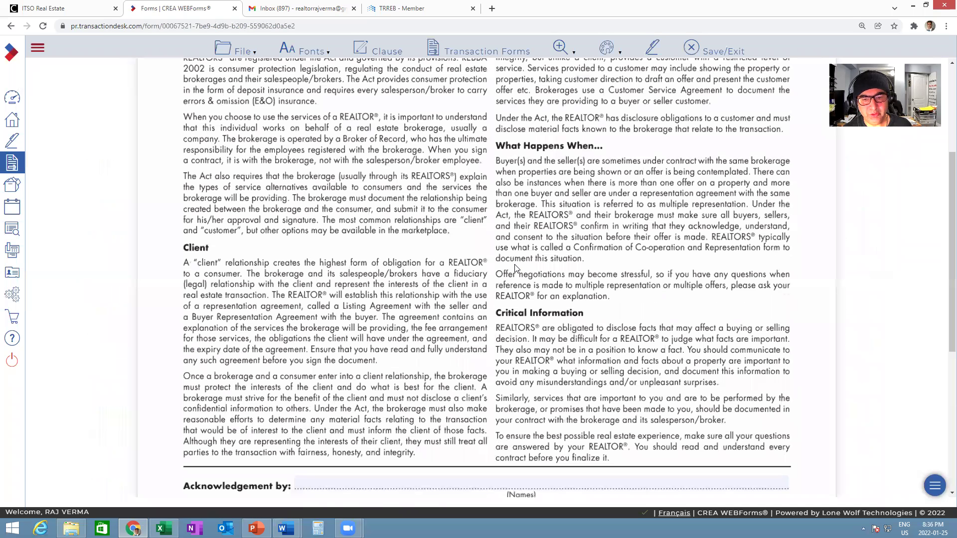
scroll(600, 236, down, 6)
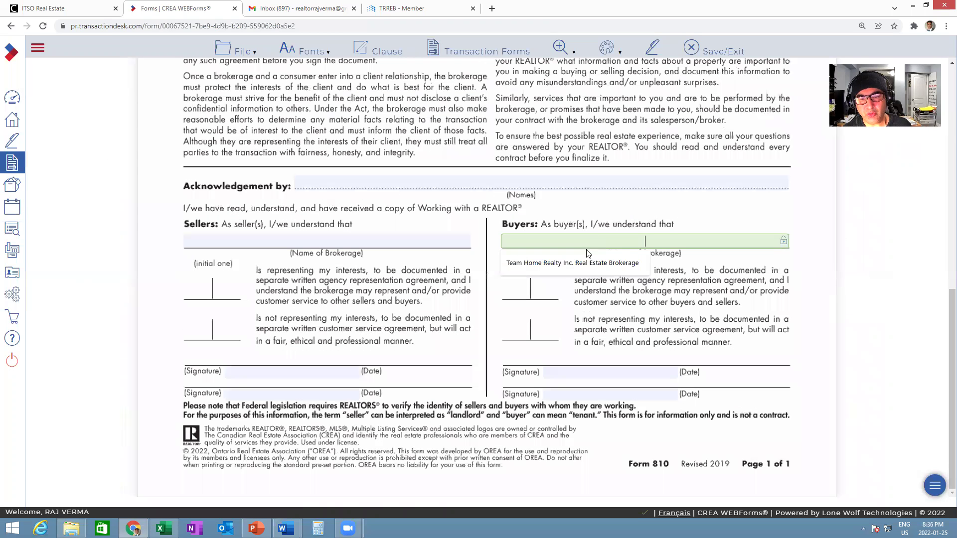
click(541, 244)
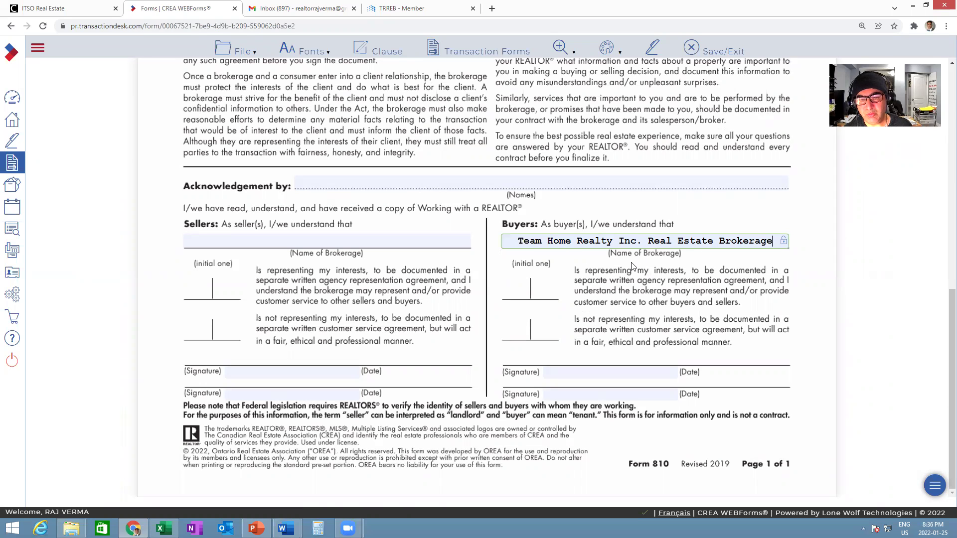
scroll(631, 270, up, 2)
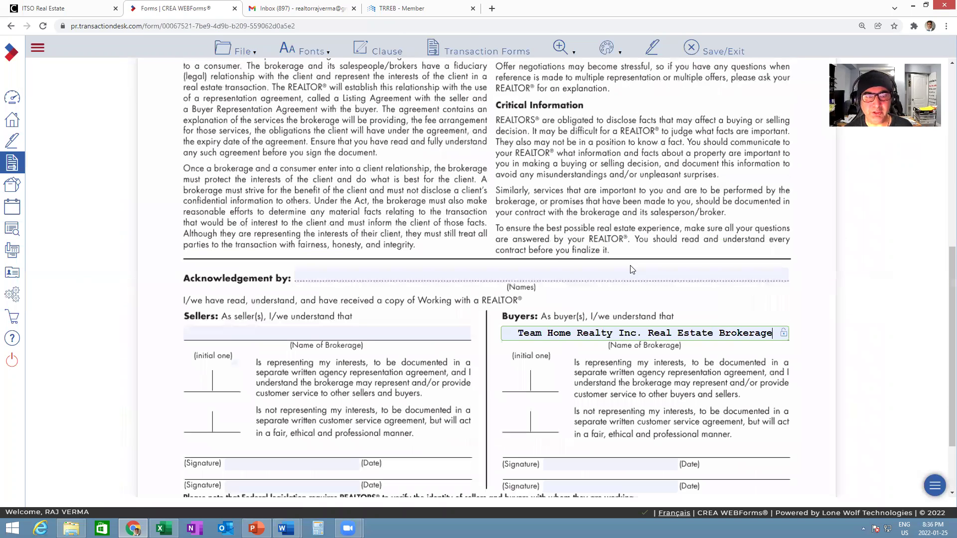
scroll(631, 270, up, 8)
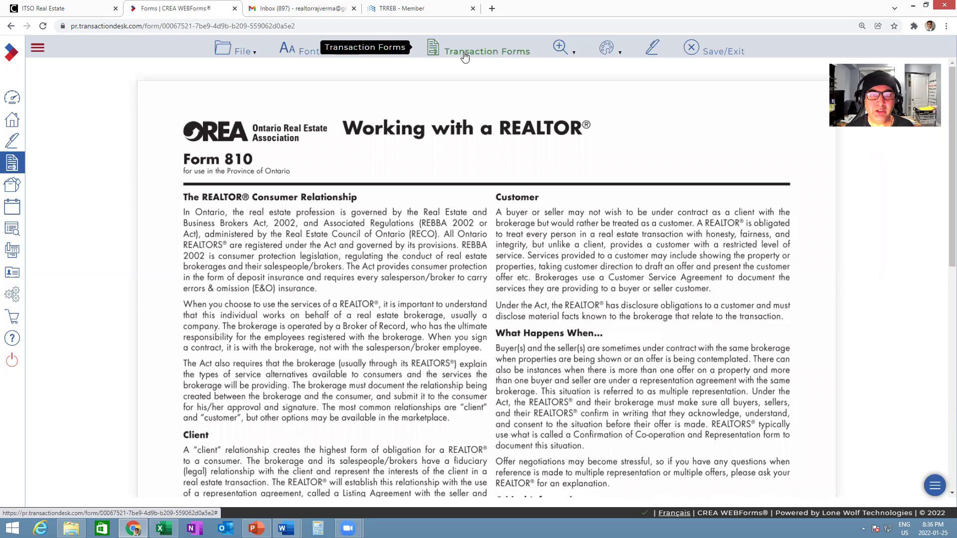
click(476, 56)
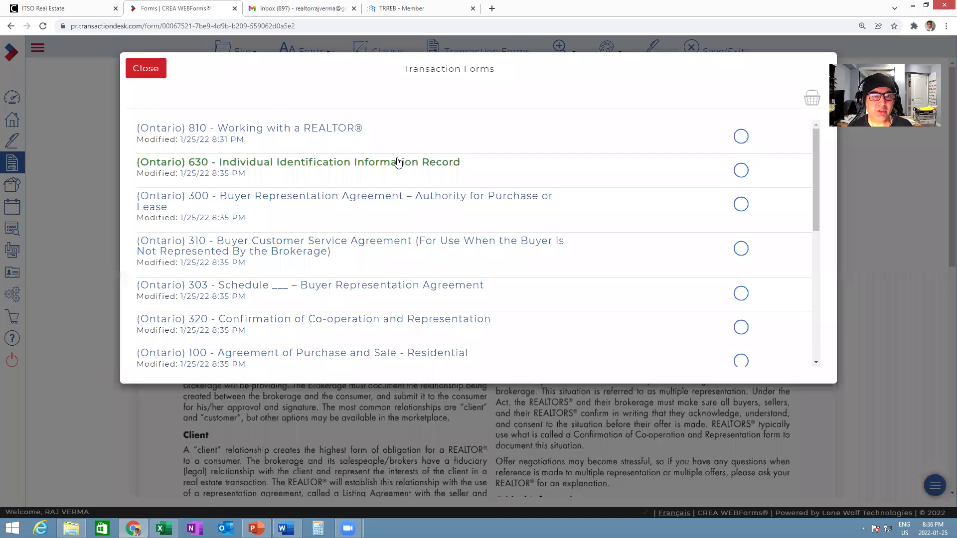
click(398, 161)
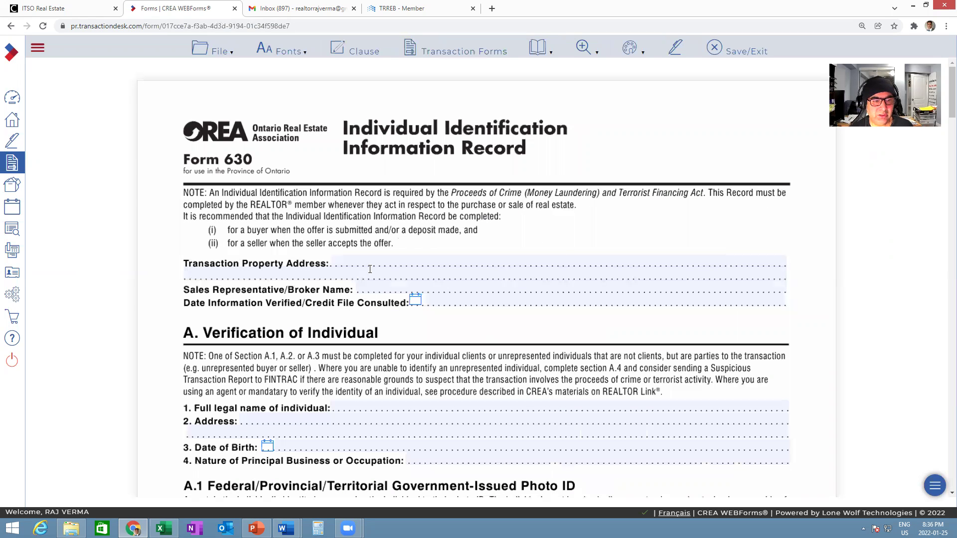
click(403, 287)
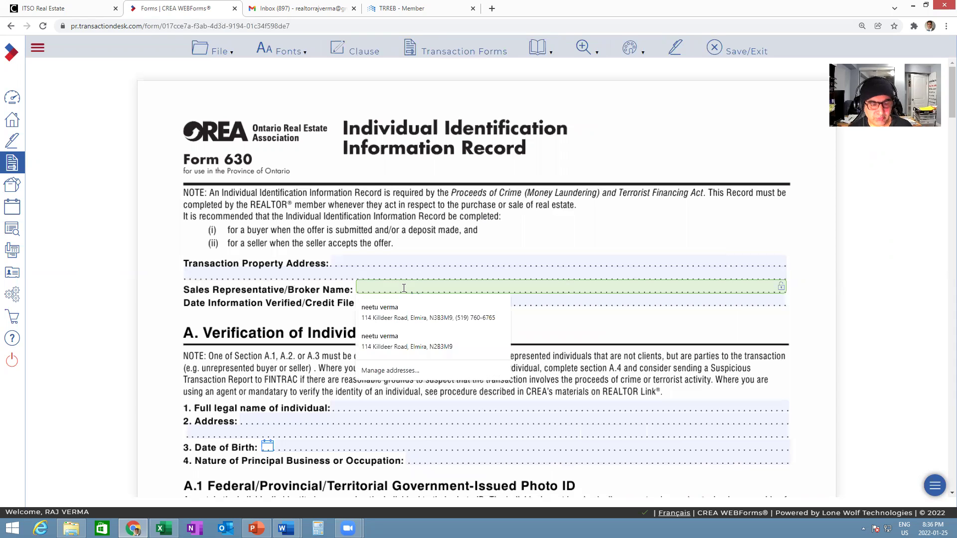
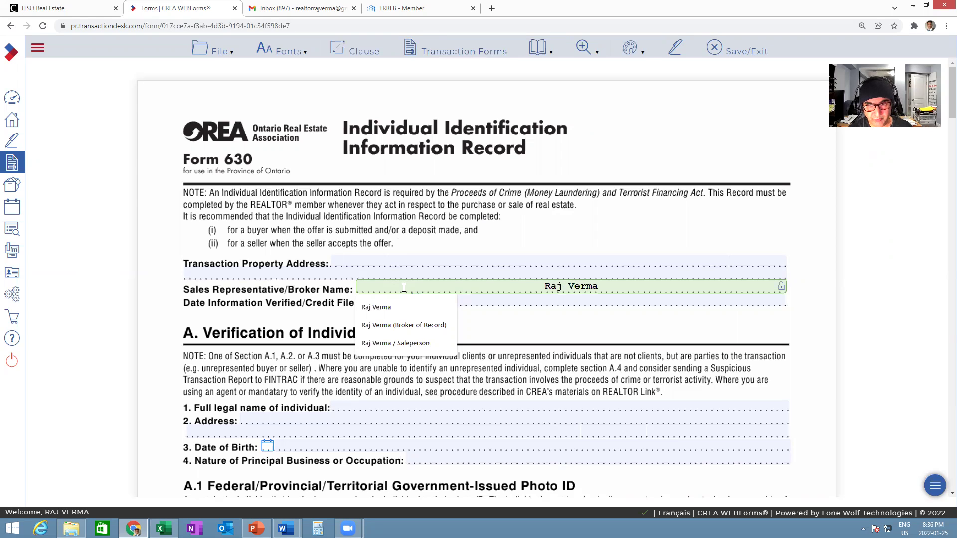
text( Salesperson)
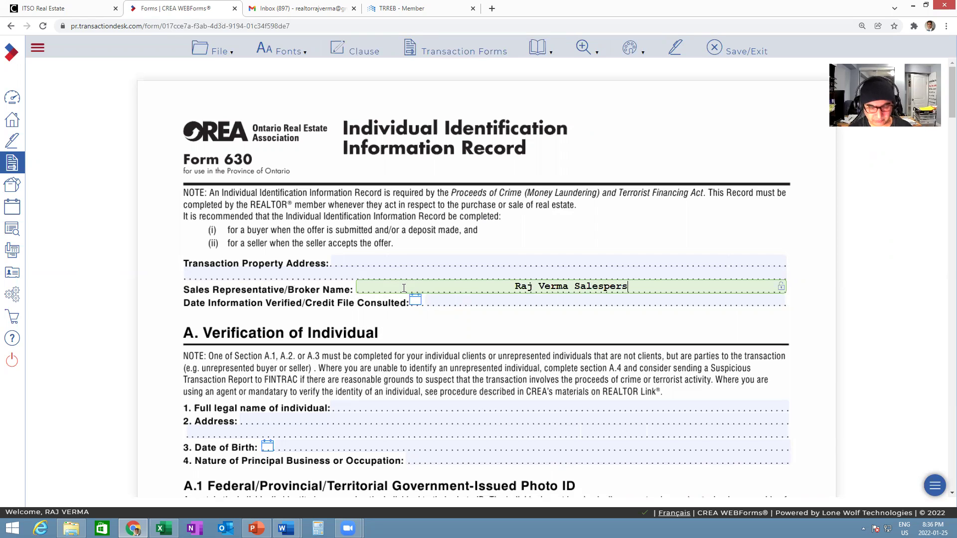
click(439, 324)
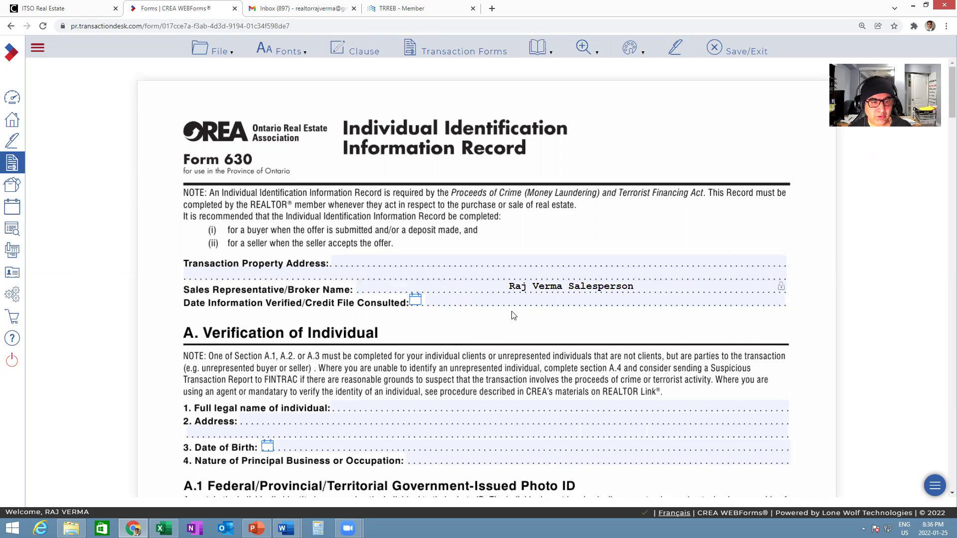
scroll(512, 312, down, 3)
scroll(512, 304, up, 3)
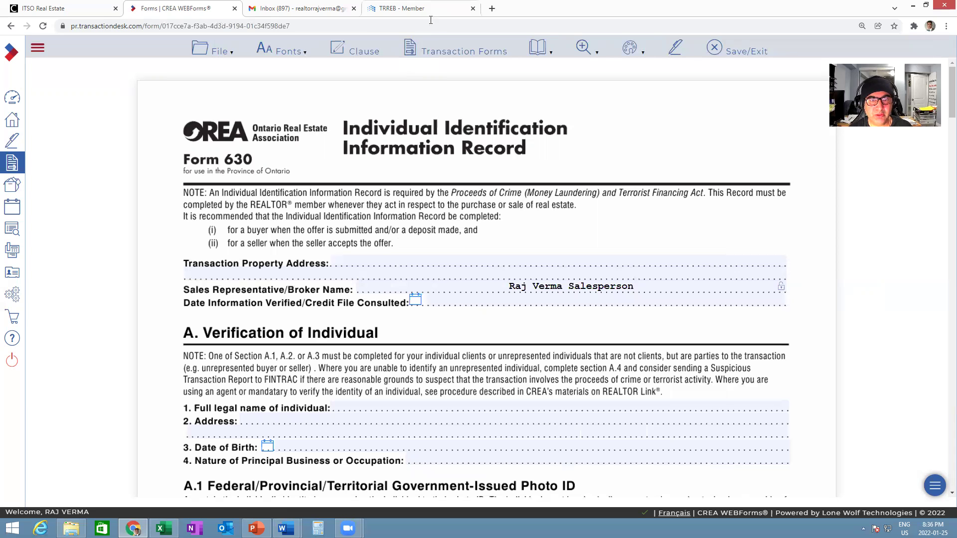
- Open Form 300 and fill the saved brokerage name and full address
click(442, 53)
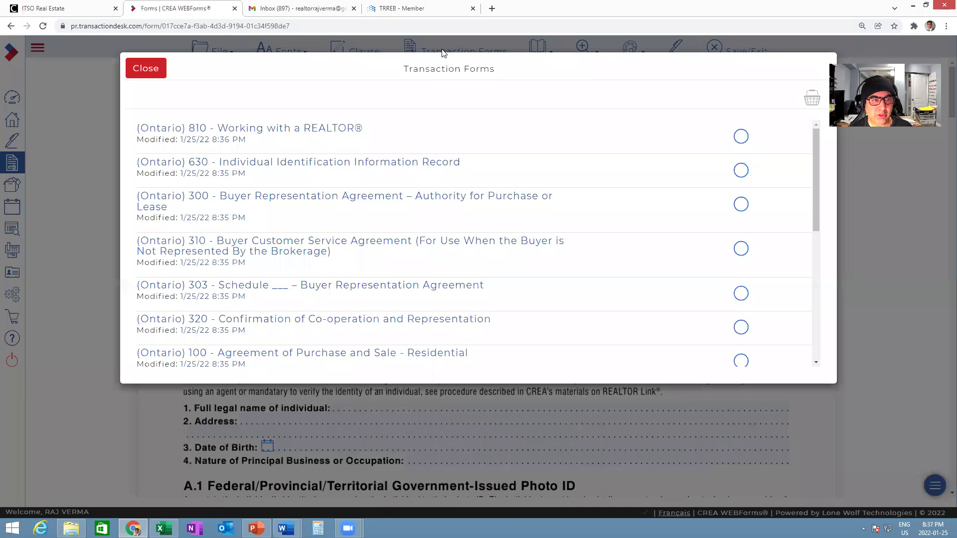
click(342, 196)
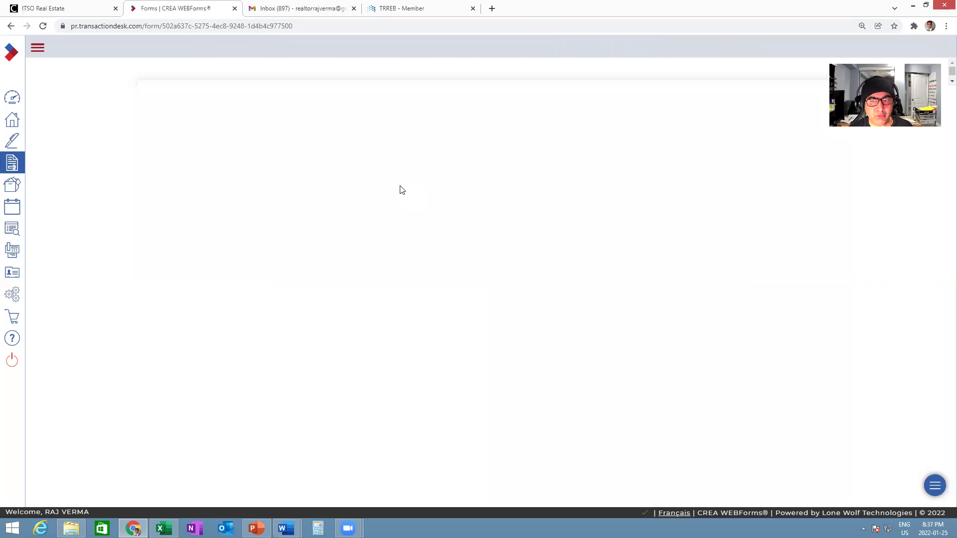
click(256, 227)
click(319, 247)
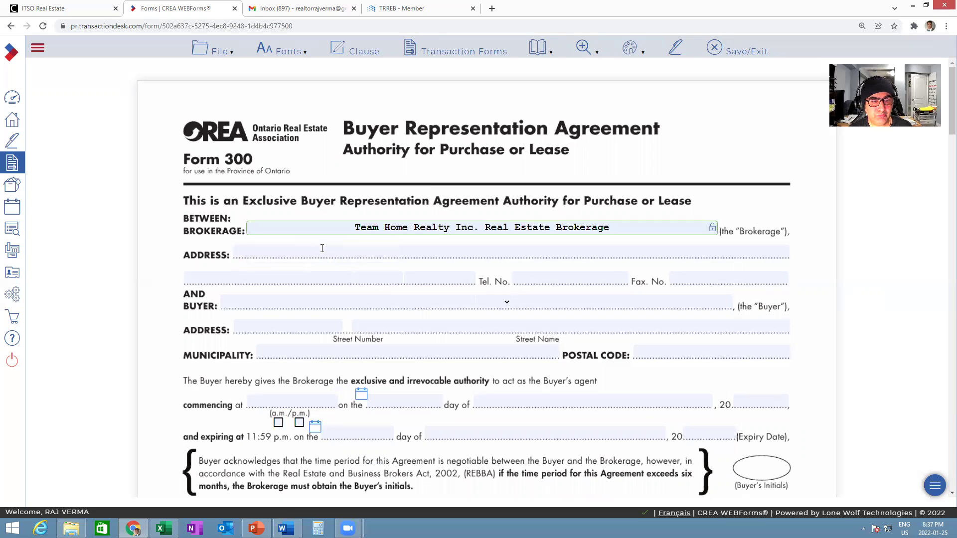
click(322, 247)
click(273, 291)
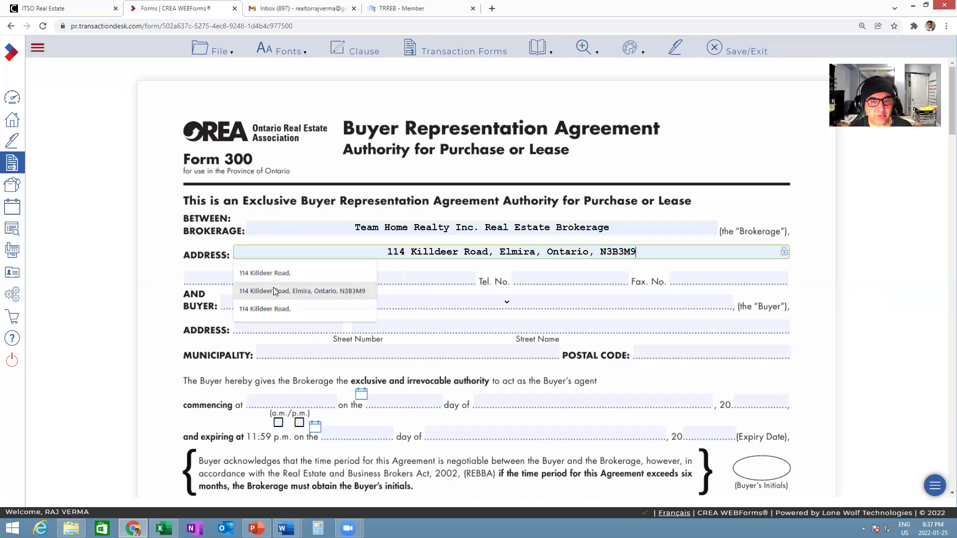
click(554, 274)
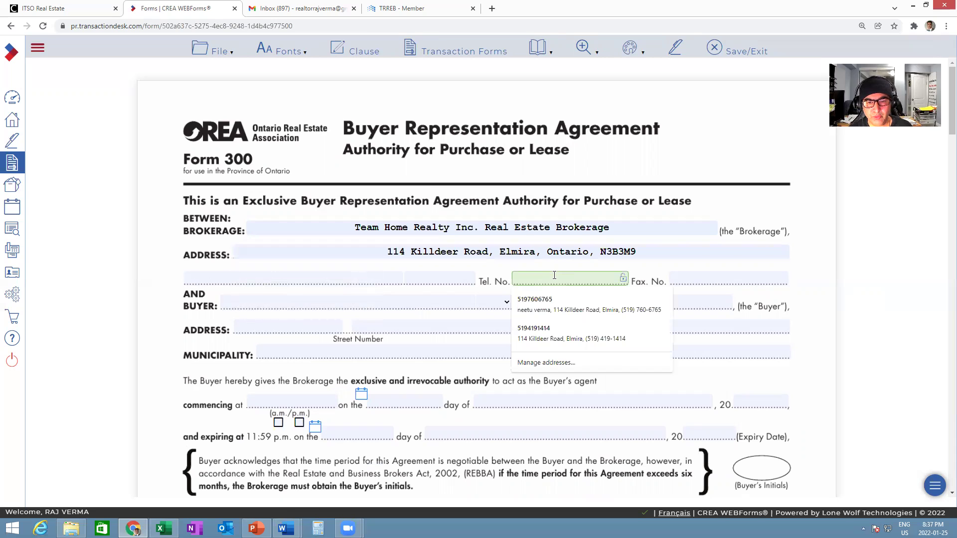
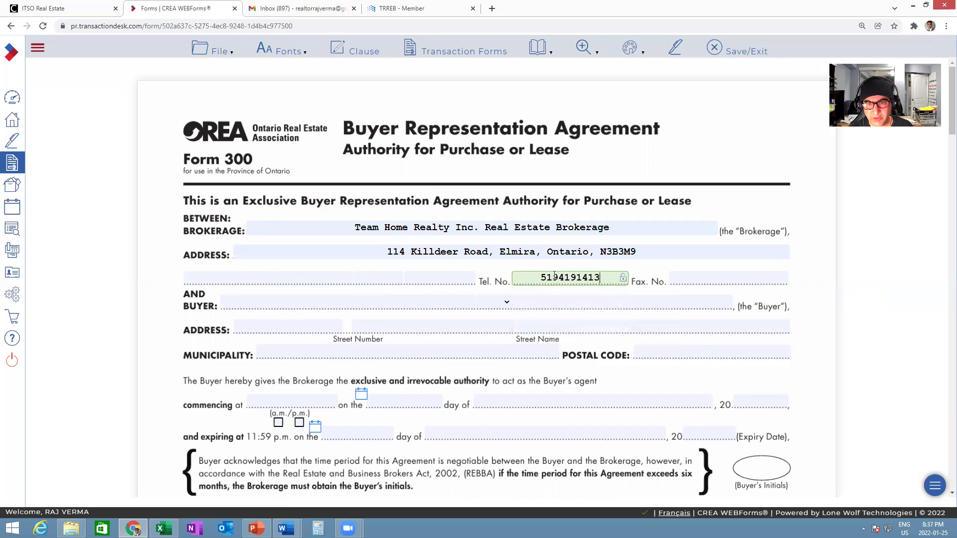
click(718, 278)
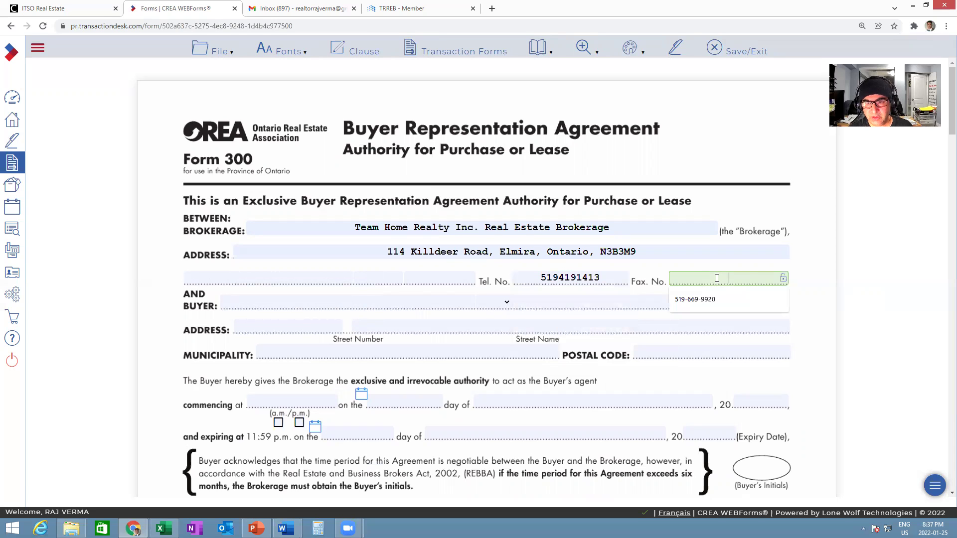
click(701, 299)
scroll(533, 313, down, 2)
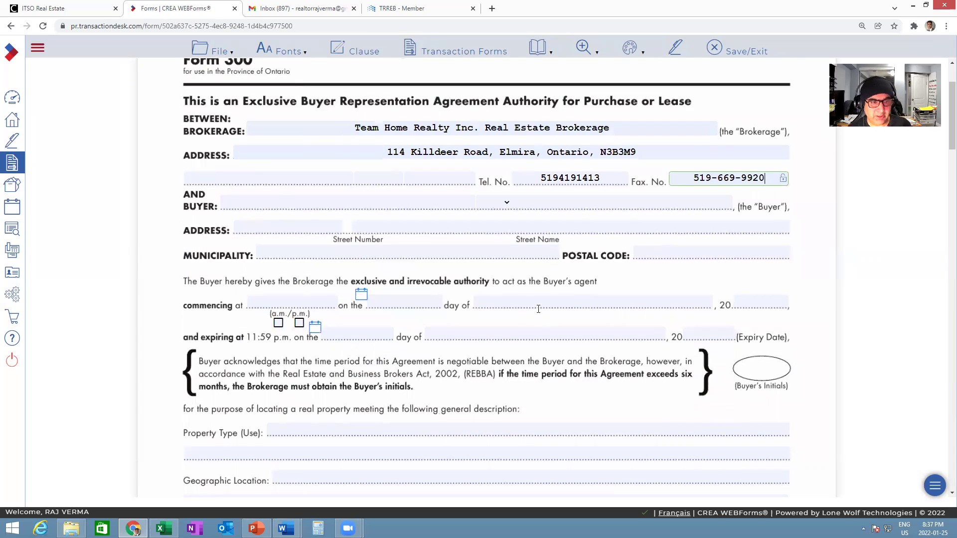
scroll(538, 309, down, 2)
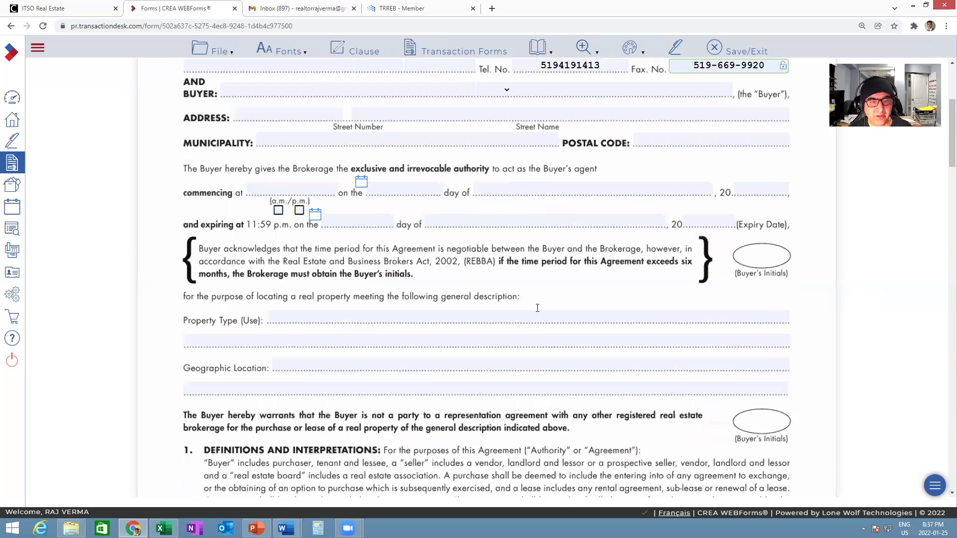
scroll(537, 308, down, 1)
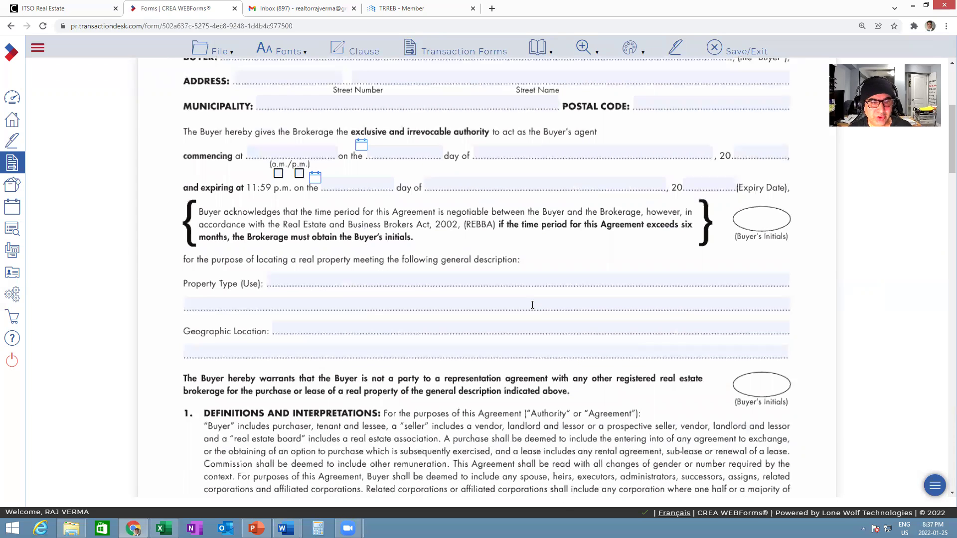
- Set property type to residential and location to Kitchener, Waterloo, Guelph, Cambridge area
click(441, 287)
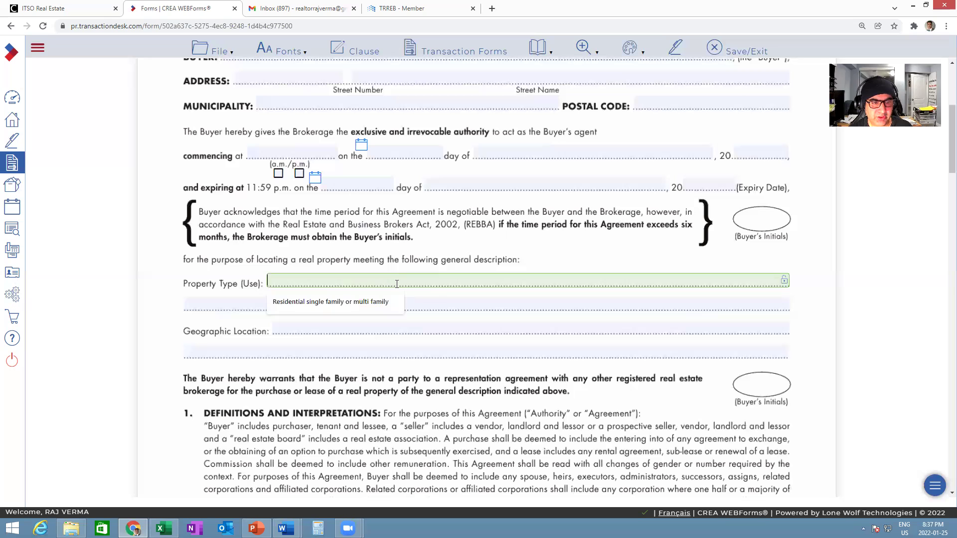
click(348, 302)
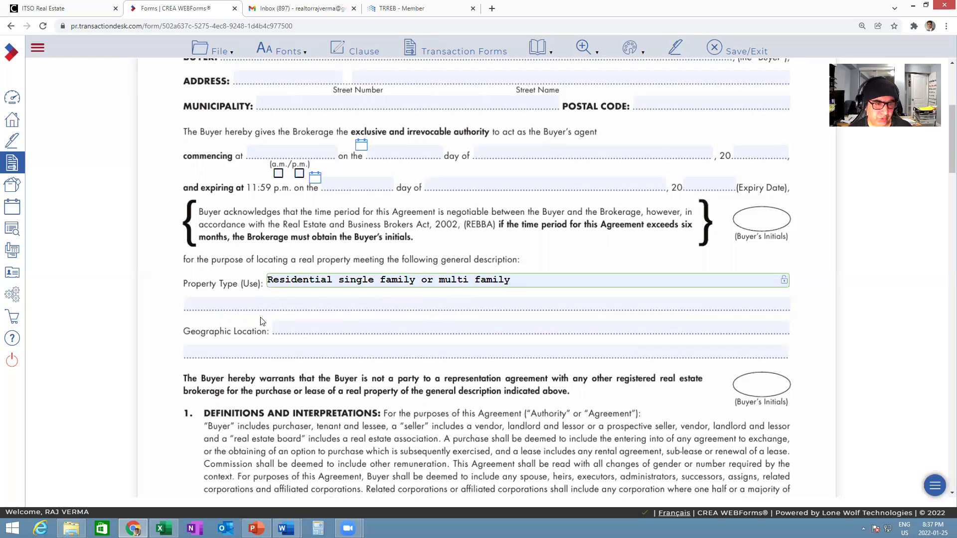
click(360, 328)
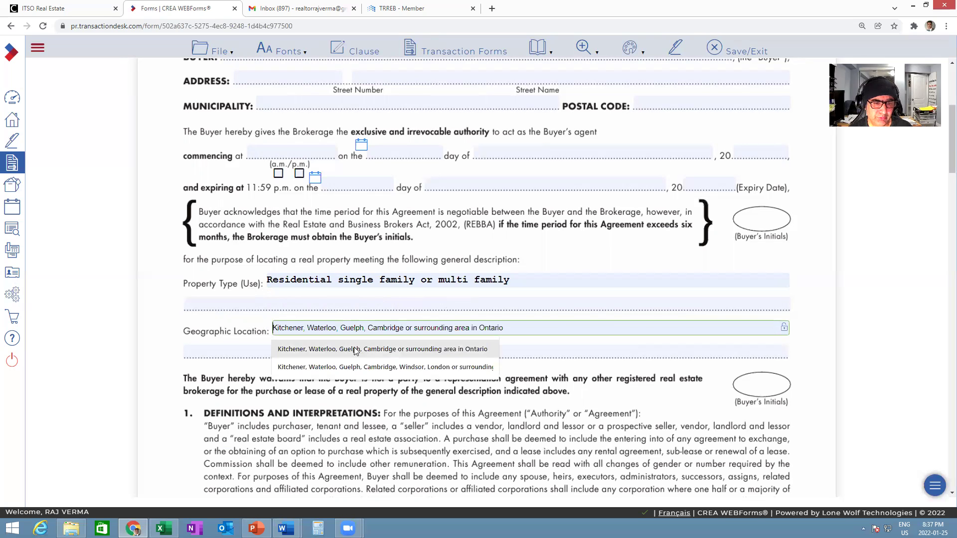
click(351, 349)
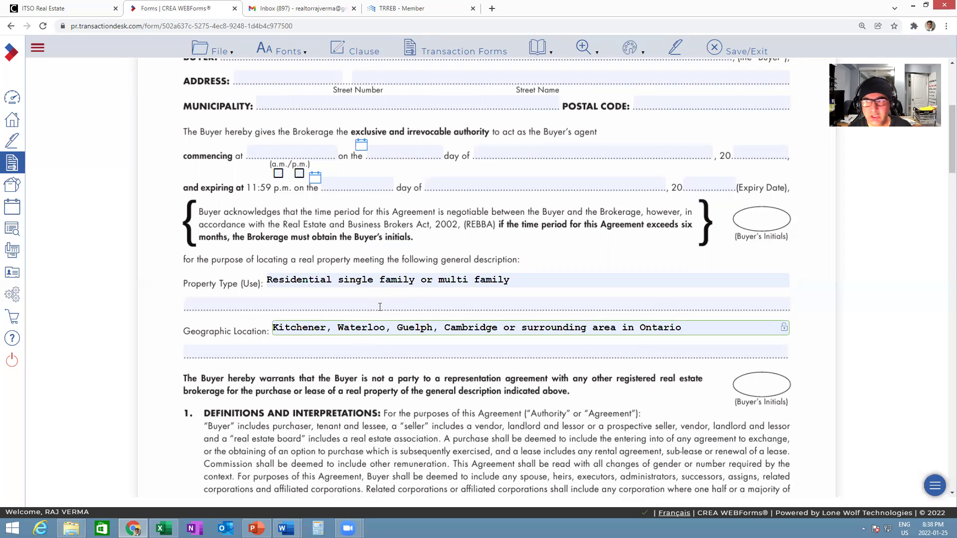
- Set the commission to 2.5%, lease commission to '15 days', and holdover to 1 day
scroll(411, 318, down, 2)
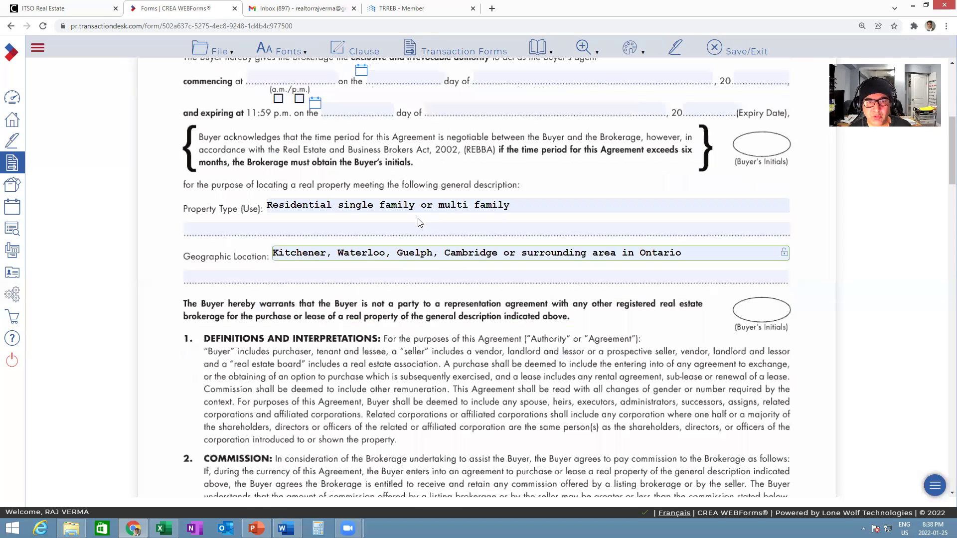
scroll(455, 293, down, 3)
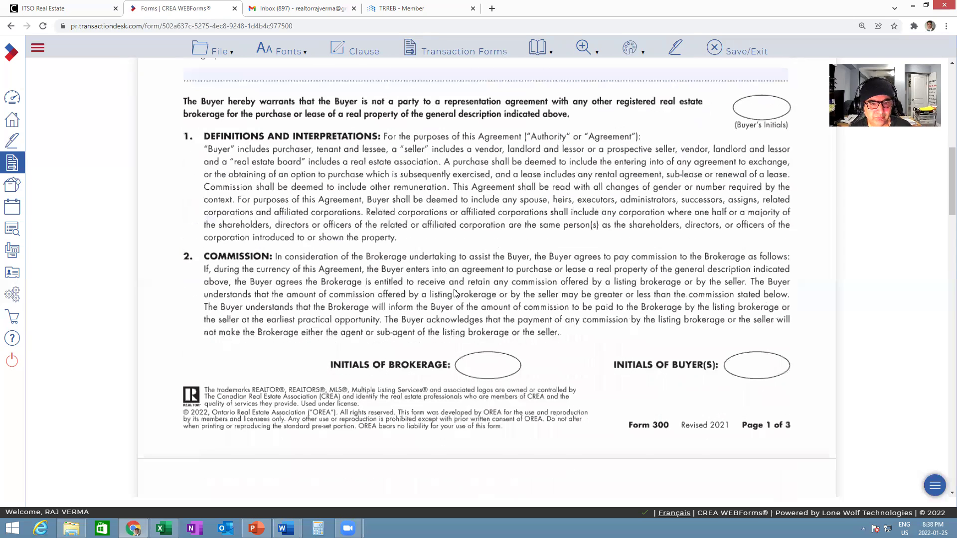
scroll(454, 293, down, 5)
click(553, 200)
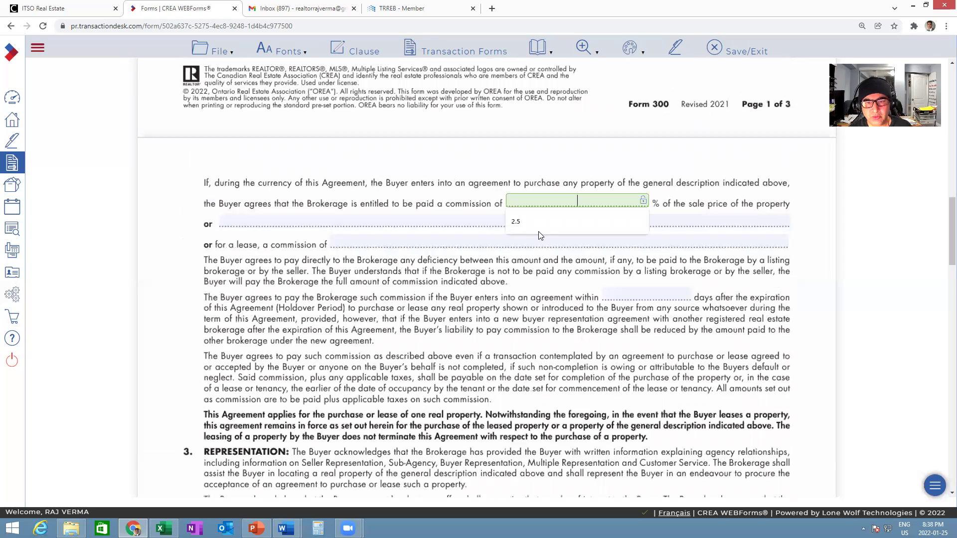
click(516, 224)
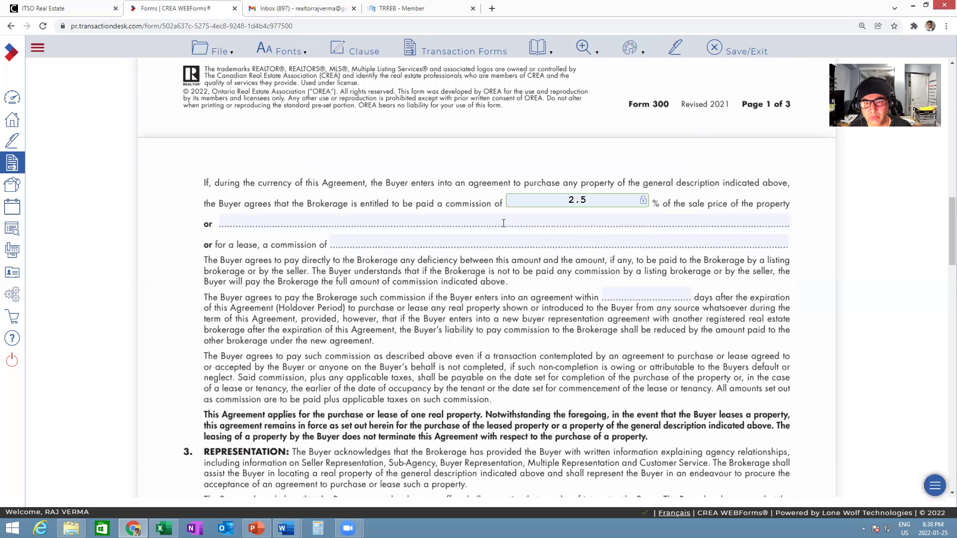
click(591, 205)
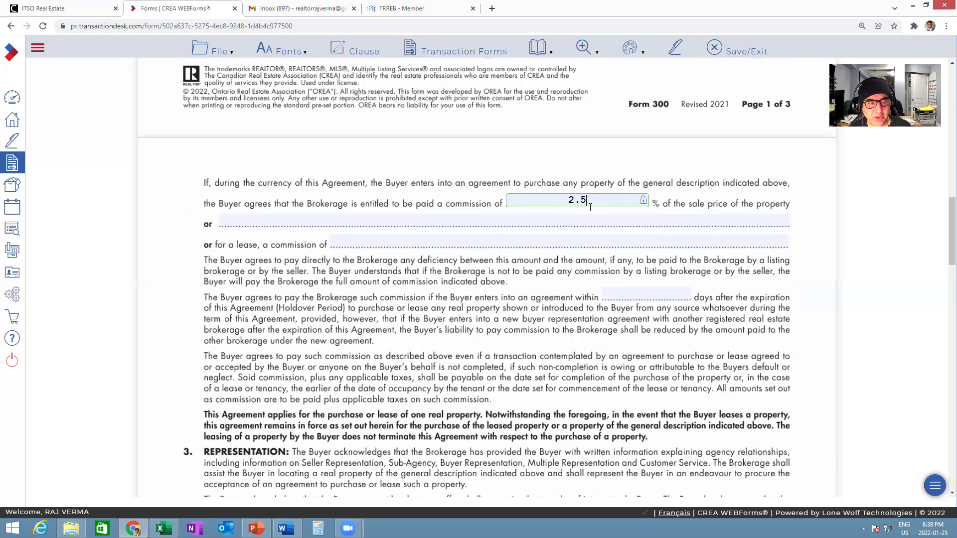
click(395, 240)
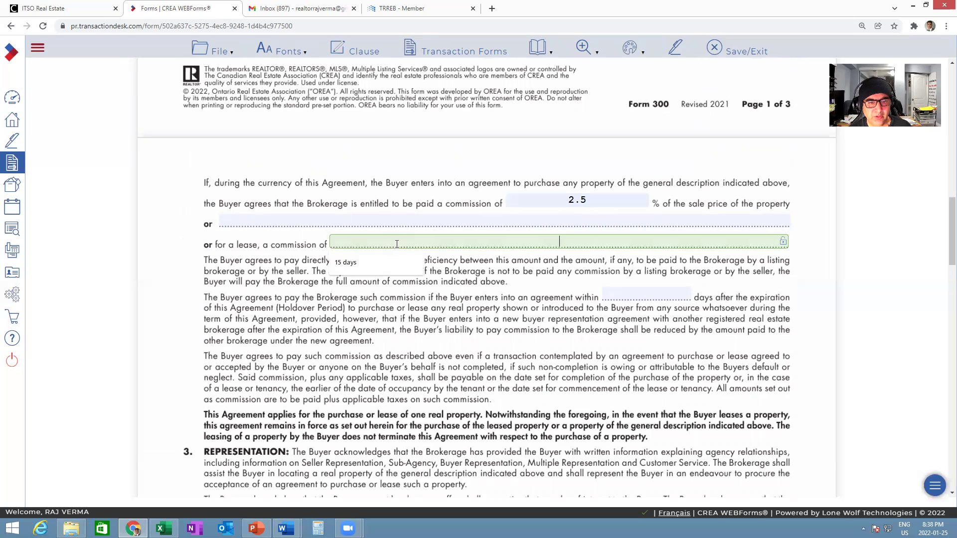
click(345, 265)
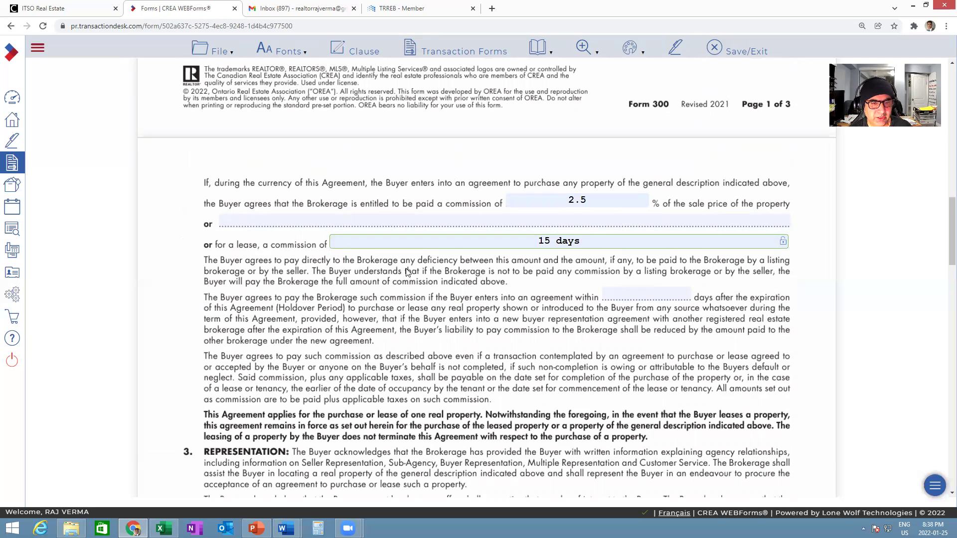
click(660, 295)
text(1)
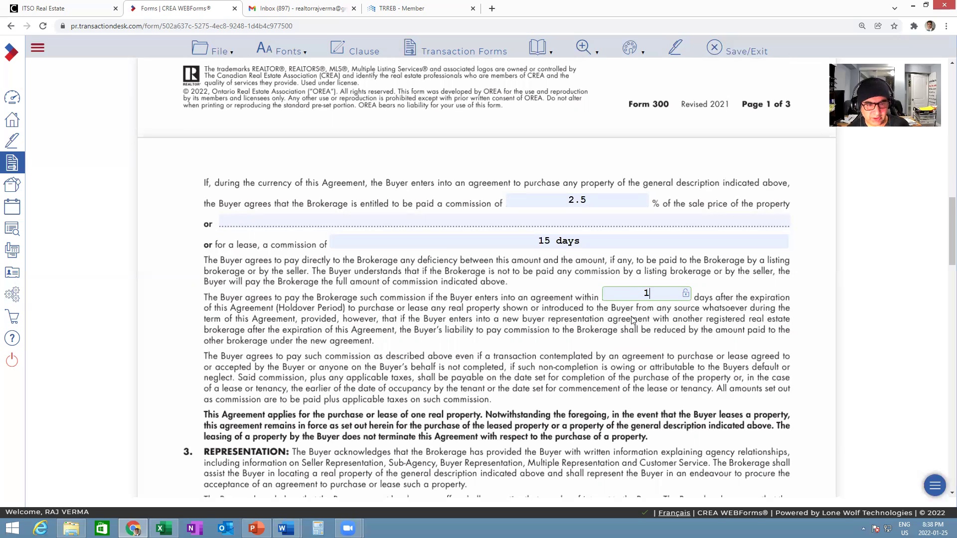
click(595, 343)
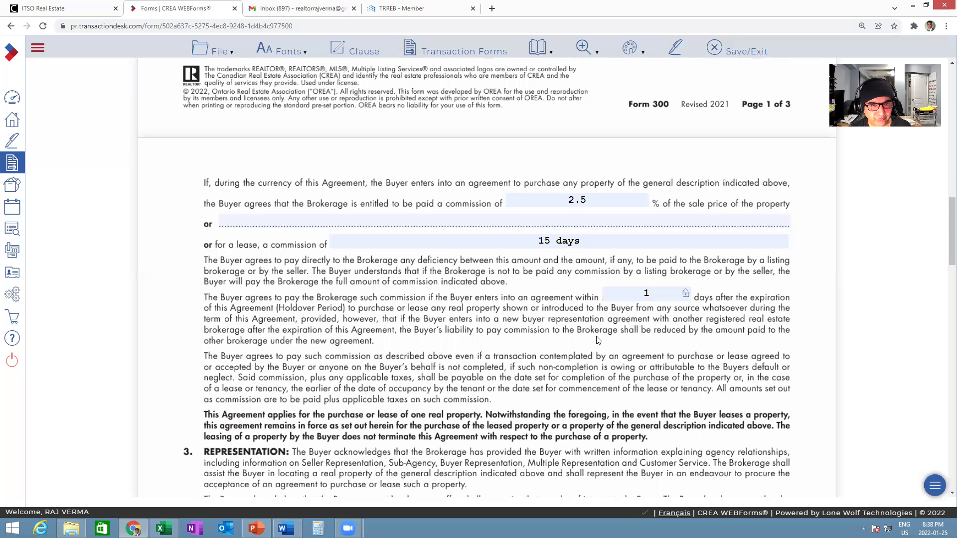
- Enter the agent's name in Form 300's Name of Person Signing field
scroll(597, 341, down, 2)
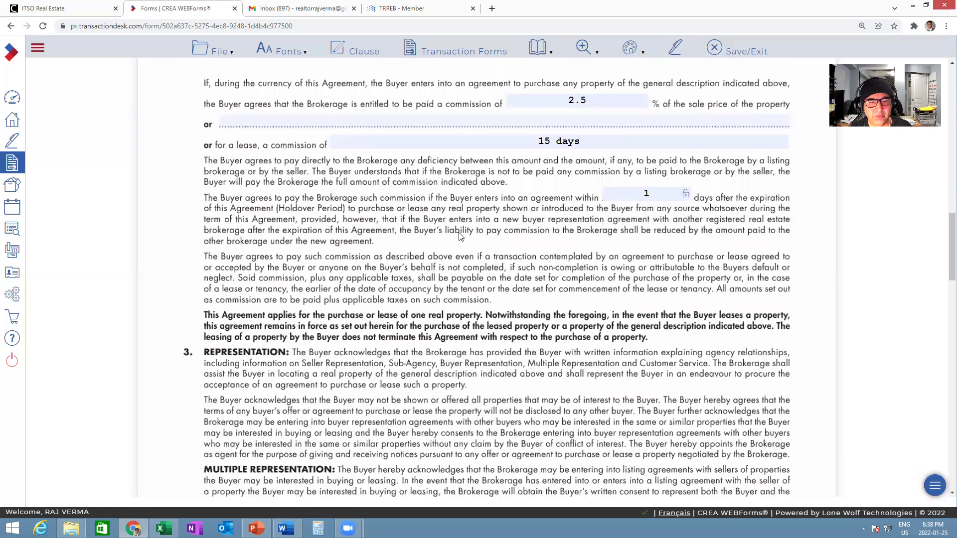
scroll(469, 278, down, 7)
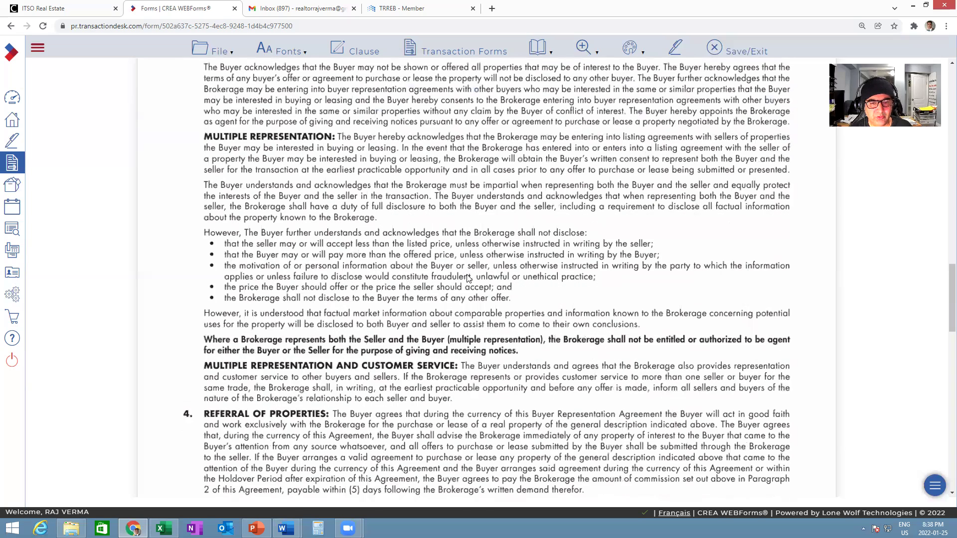
scroll(469, 278, down, 15)
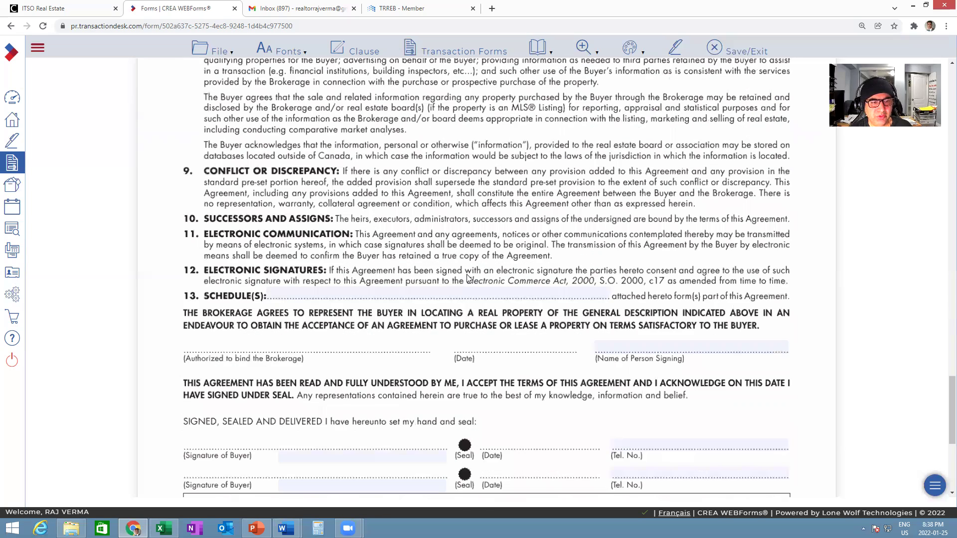
scroll(443, 277, down, 3)
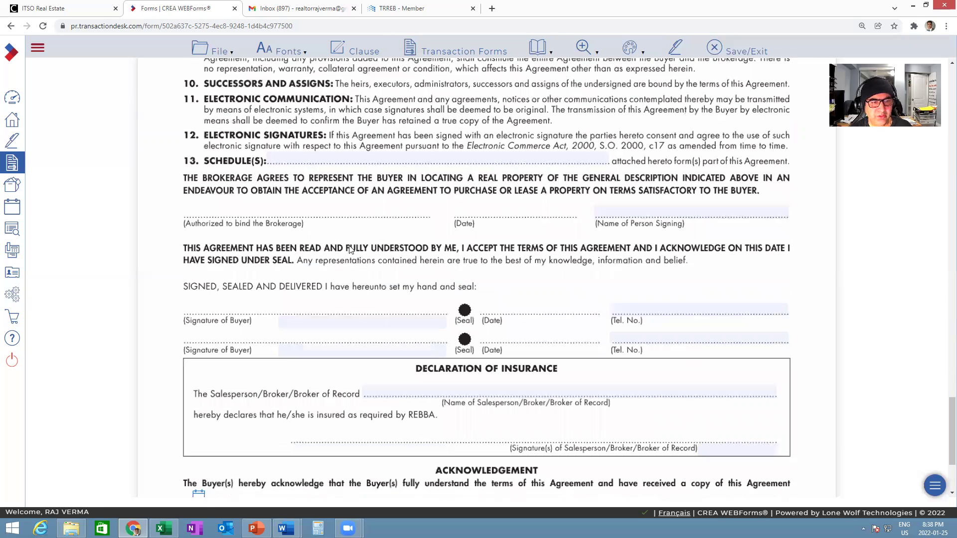
scroll(563, 281, down, 1)
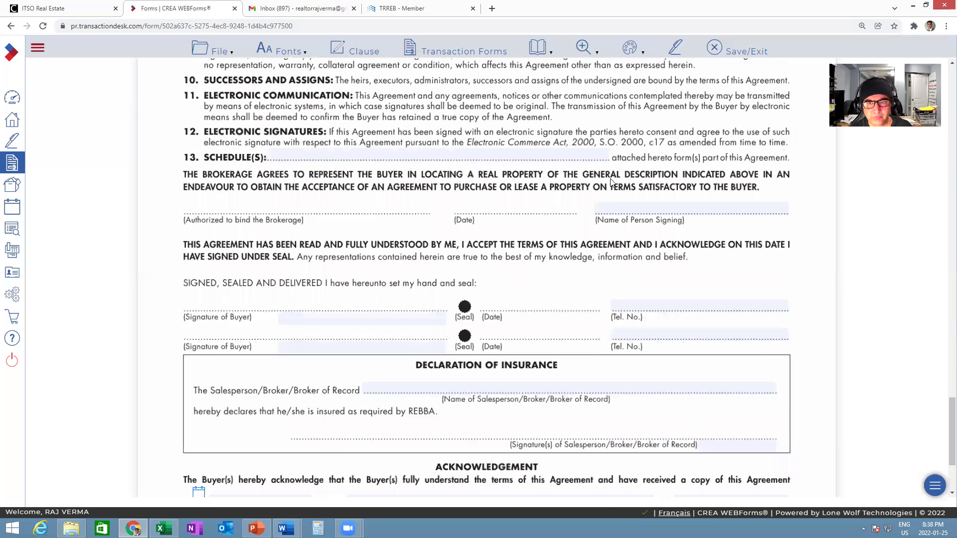
scroll(611, 182, down, 1)
click(630, 163)
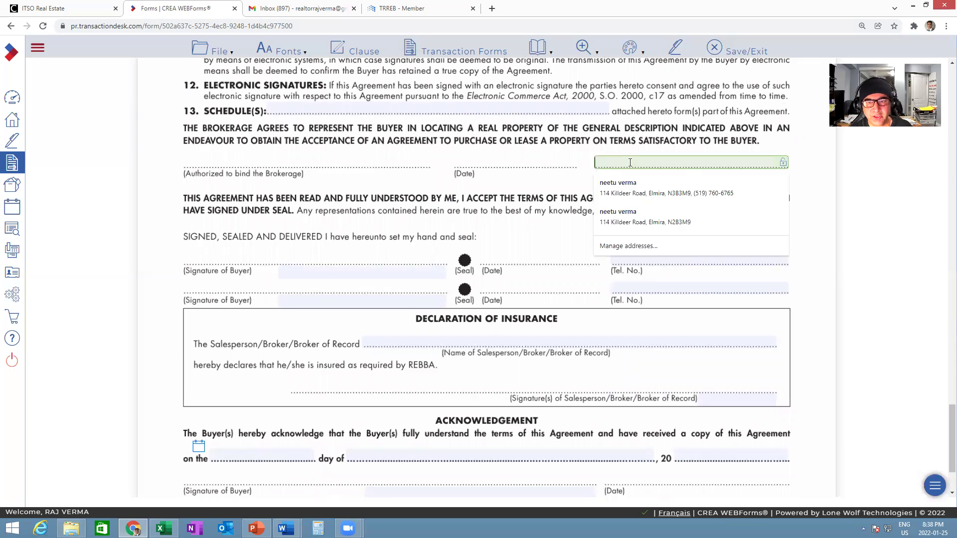
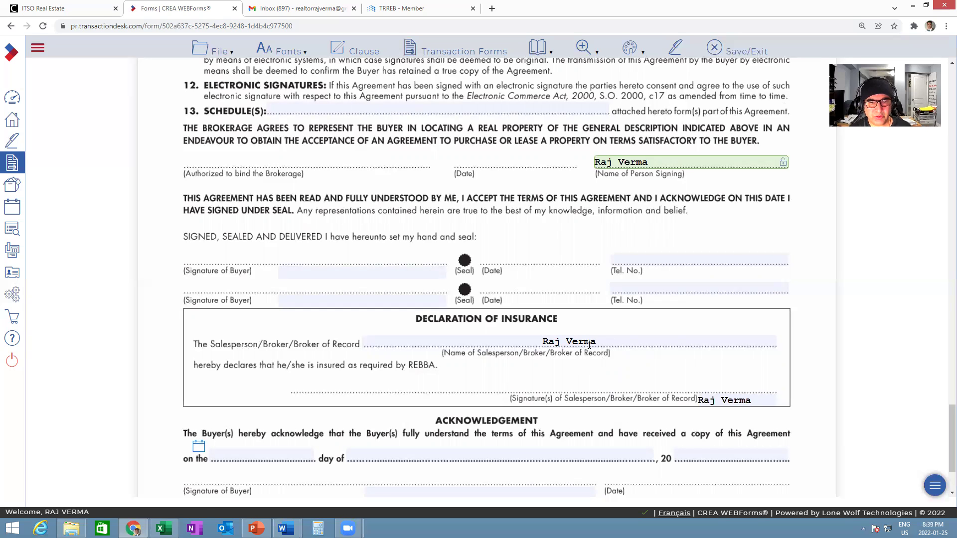
click(606, 318)
- Return to the top of Form 300 and show the Transaction Forms list
scroll(607, 318, down, 2)
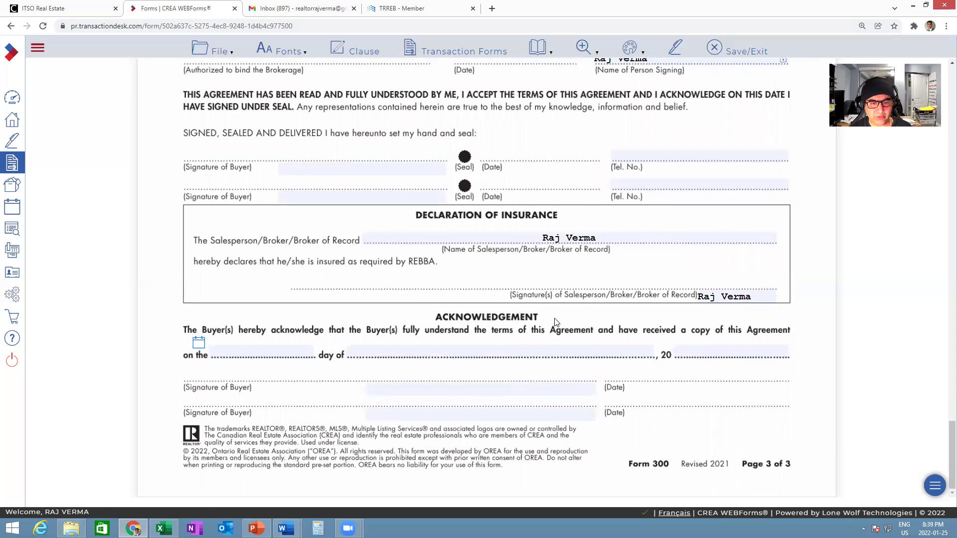
scroll(558, 319, up, 5)
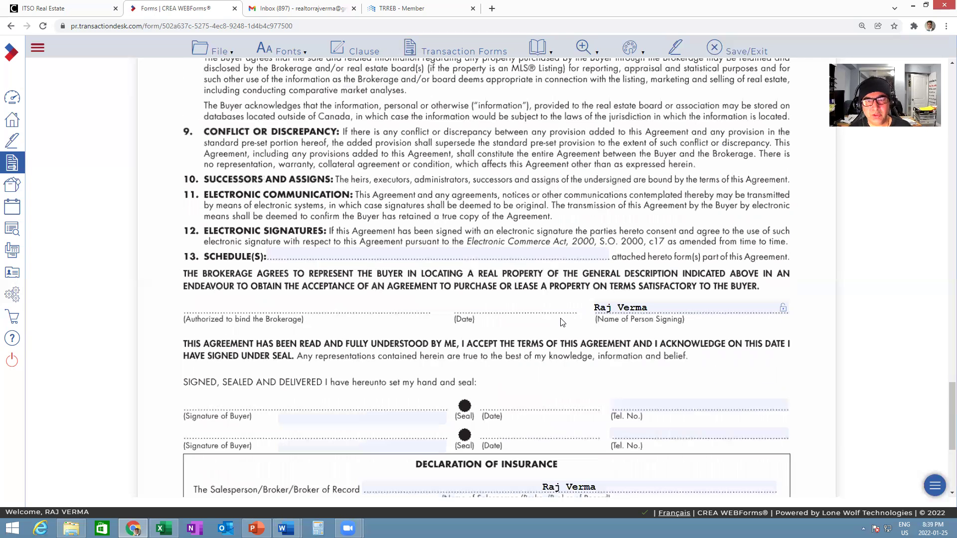
scroll(562, 322, up, 10)
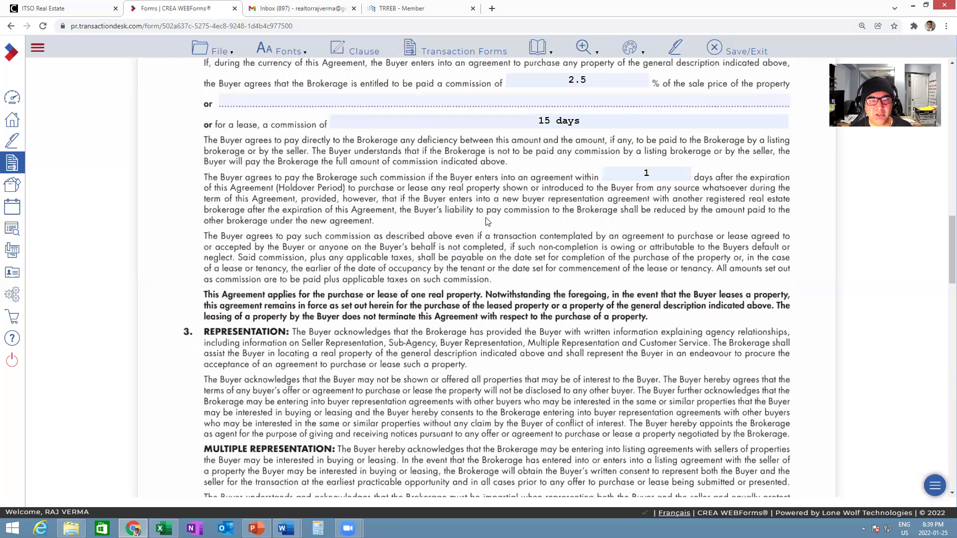
scroll(488, 221, up, 5)
click(451, 49)
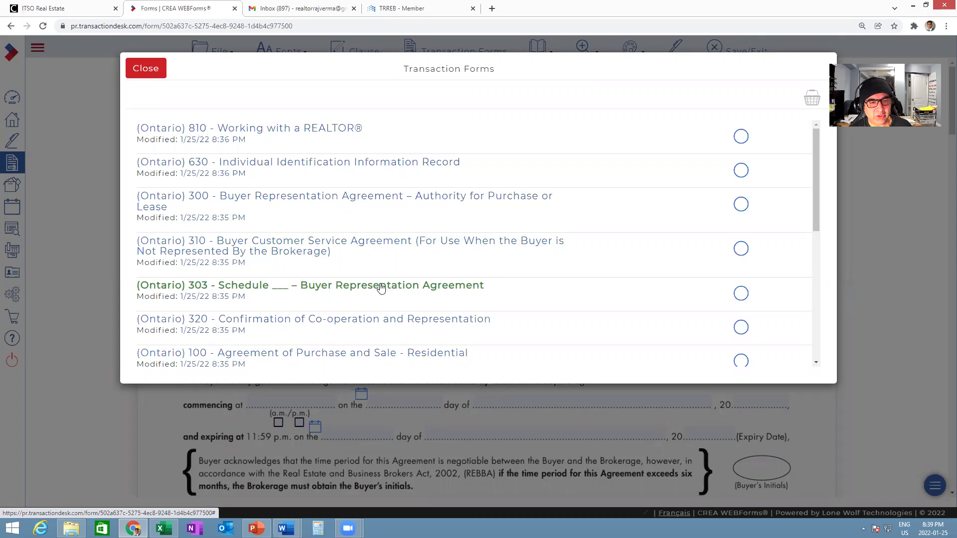
- Open Form 320 and mark the listing brokerage as representing the seller, not the buyer
click(366, 323)
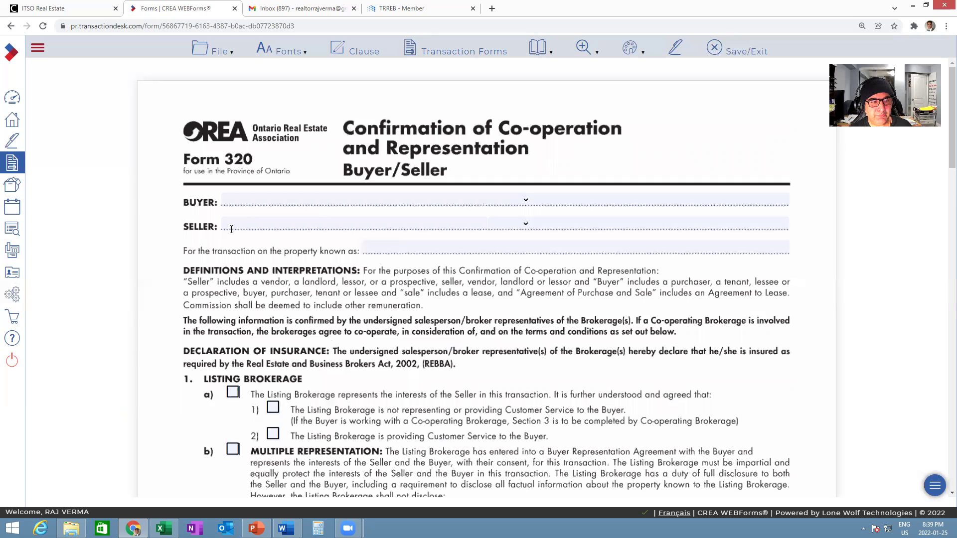
scroll(473, 261, down, 4)
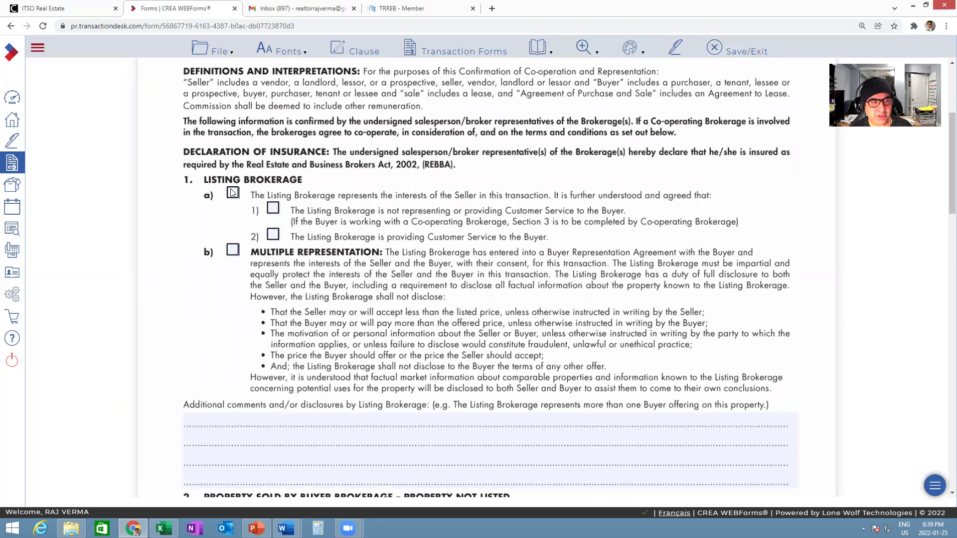
click(233, 194)
click(273, 208)
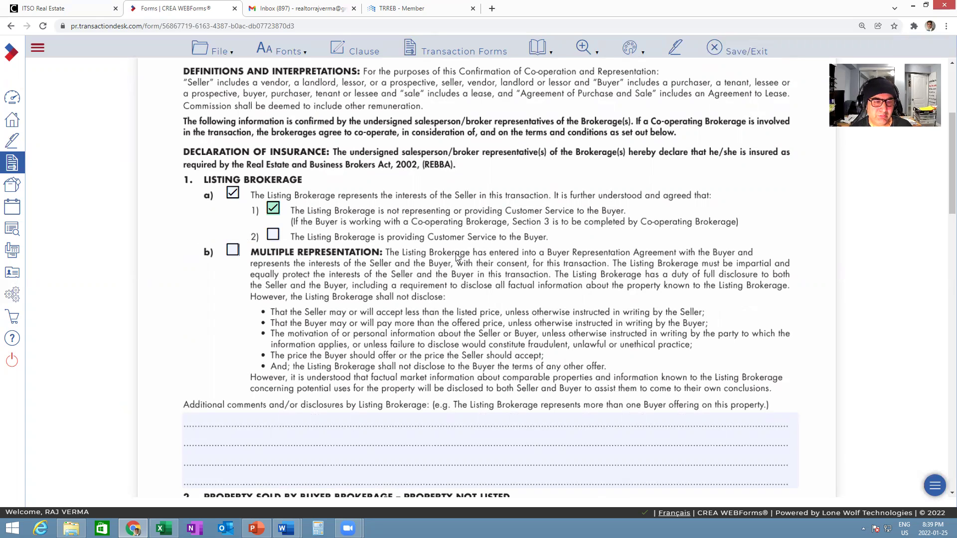
- Mark the co-operating brokerage as representing the buyer, with MLS commission of 2.5% +HST
scroll(458, 258, down, 2)
scroll(368, 174, up, 1)
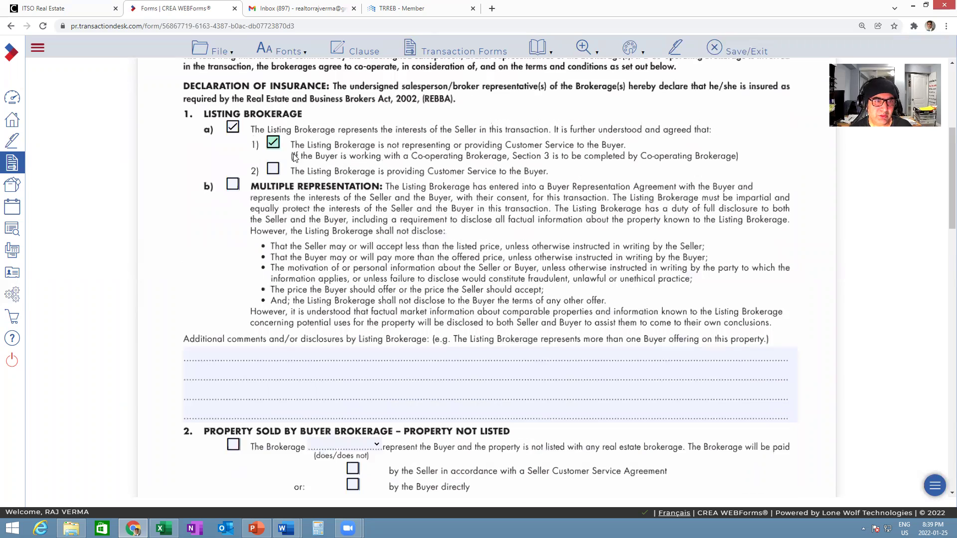
scroll(381, 189, down, 2)
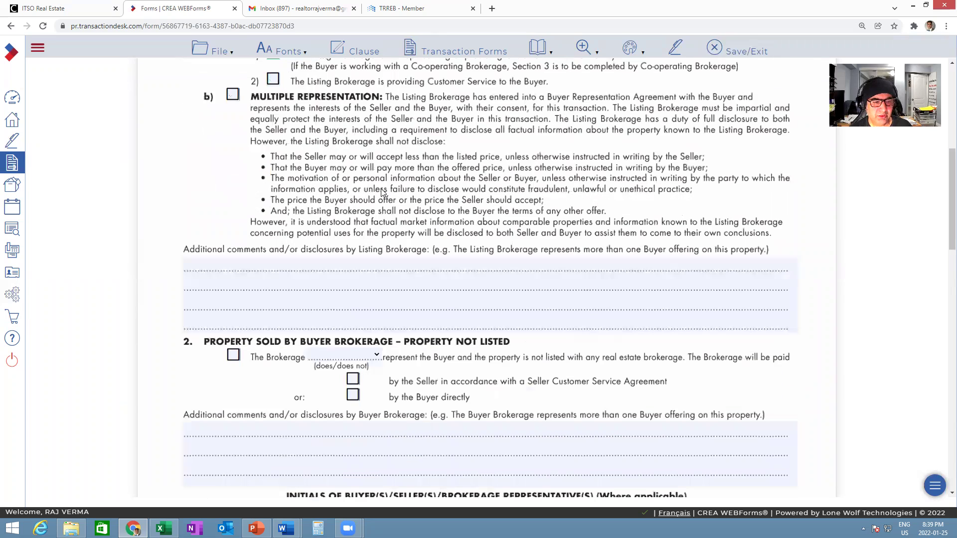
scroll(382, 193, down, 9)
scroll(223, 201, down, 2)
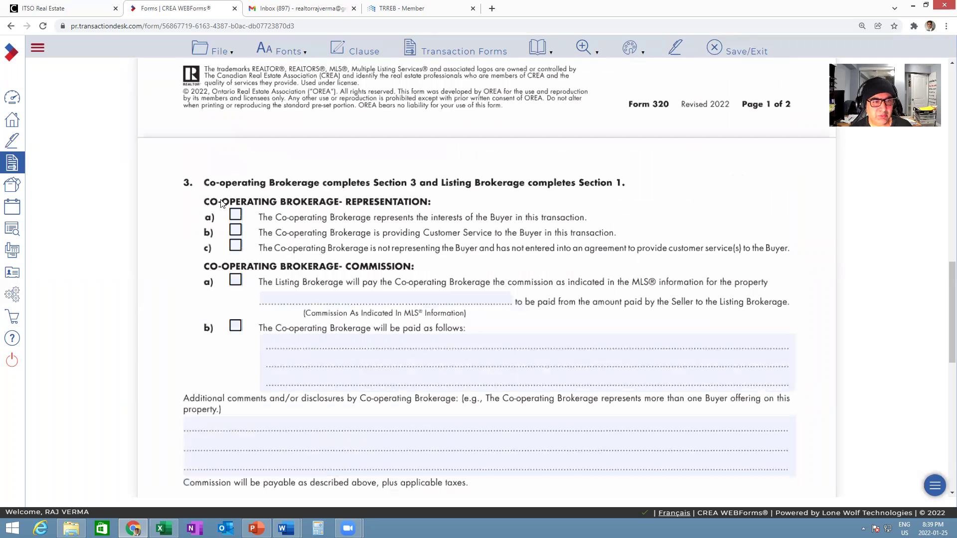
click(236, 215)
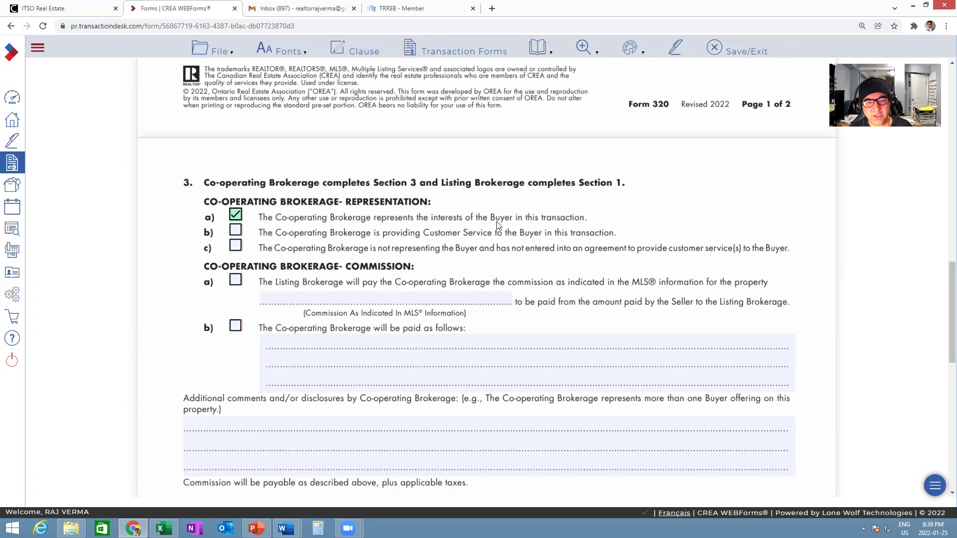
click(235, 280)
click(309, 297)
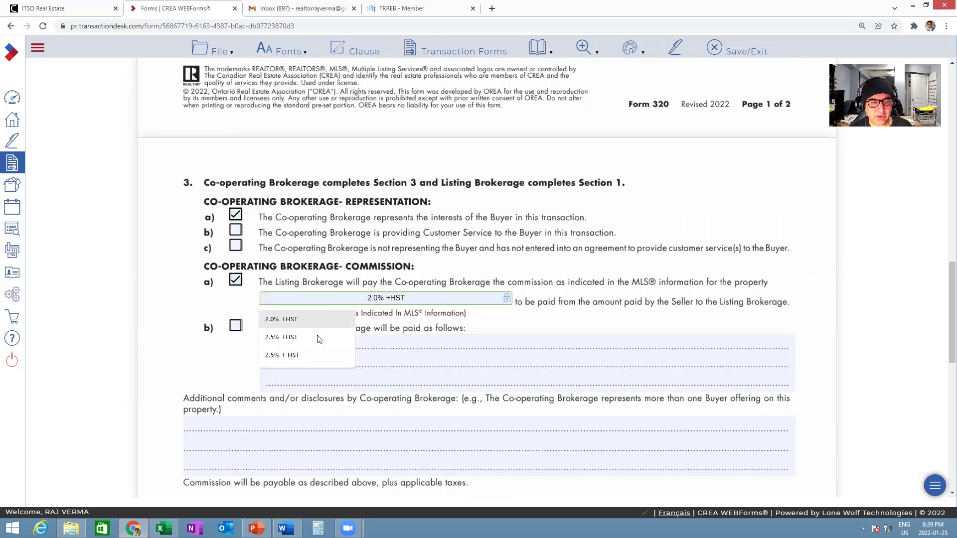
click(299, 337)
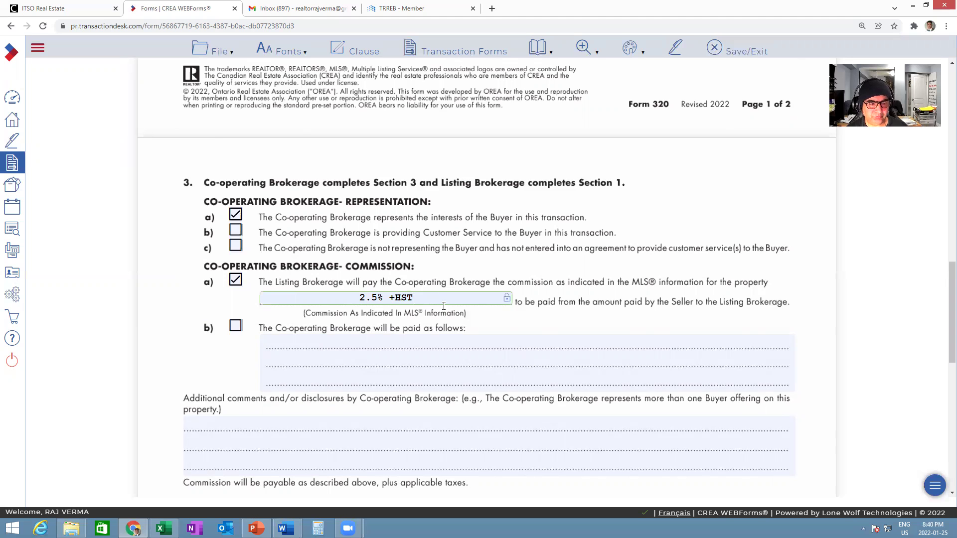
scroll(443, 305, down, 8)
- Fill the co-operating brokerage as Team Home Realty Inc. Real Estate Brokerage with its saved address
scroll(575, 177, down, 1)
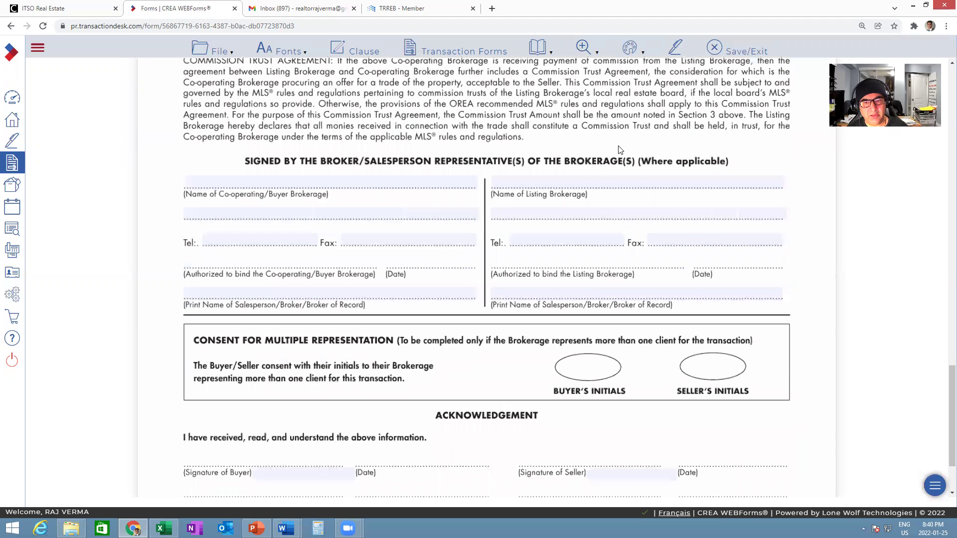
click(271, 180)
click(253, 205)
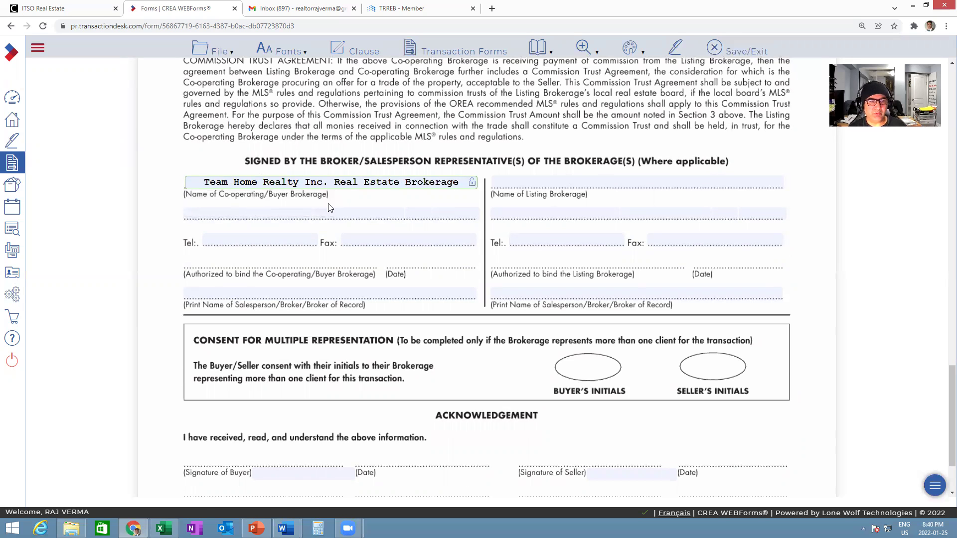
click(276, 215)
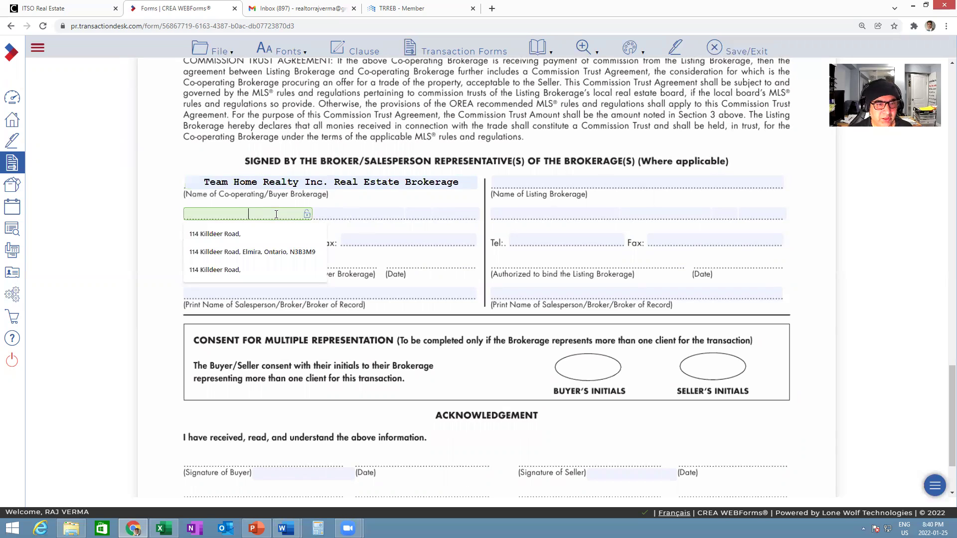
click(252, 252)
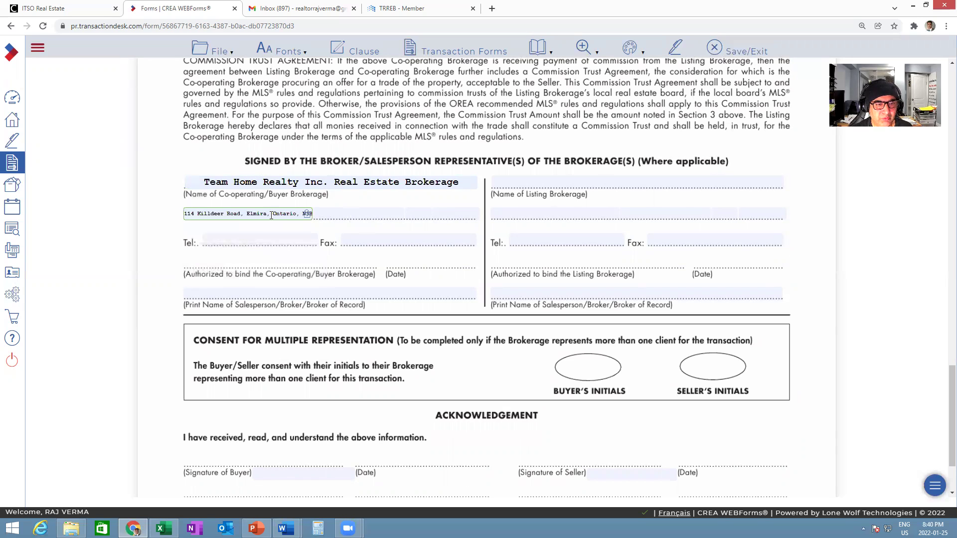
- Correct the address's province and postal code, placing the postal code in its own field
drag(272, 214, 318, 214)
key(Delete)
click(354, 210)
text(Ontario, N3B3M9)
click(276, 230)
double_click(371, 214)
key(ctrl+c)
key(Delete)
click(440, 213)
key(ctrl+v)
click(271, 243)
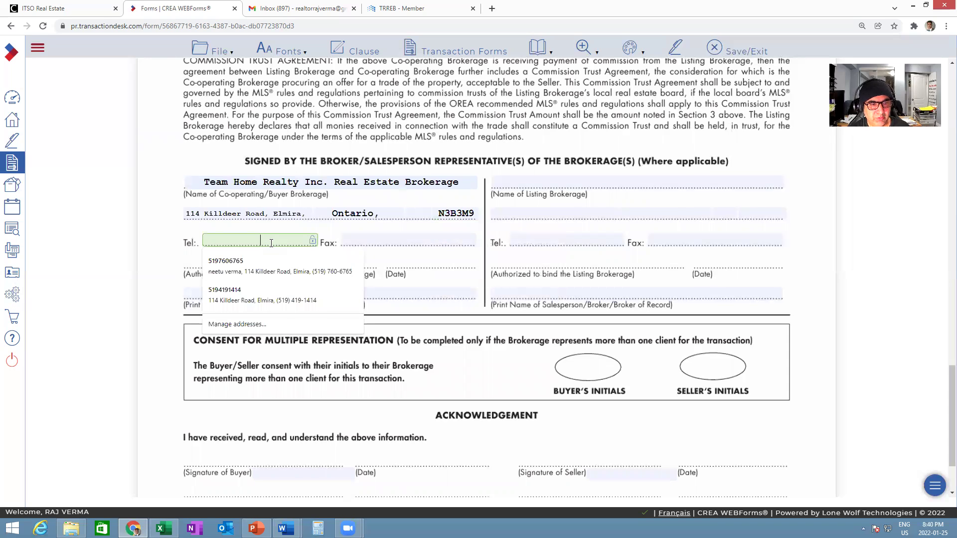
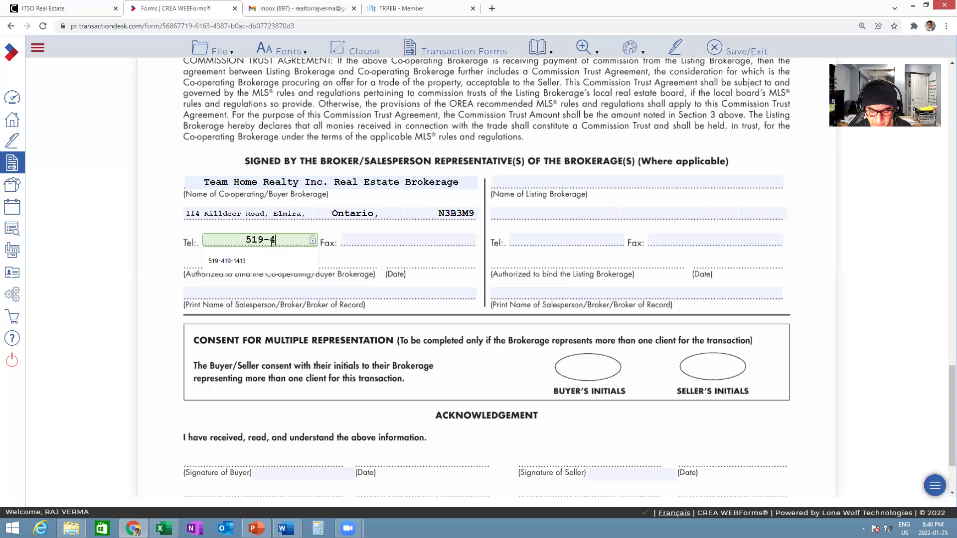
click(368, 238)
click(375, 261)
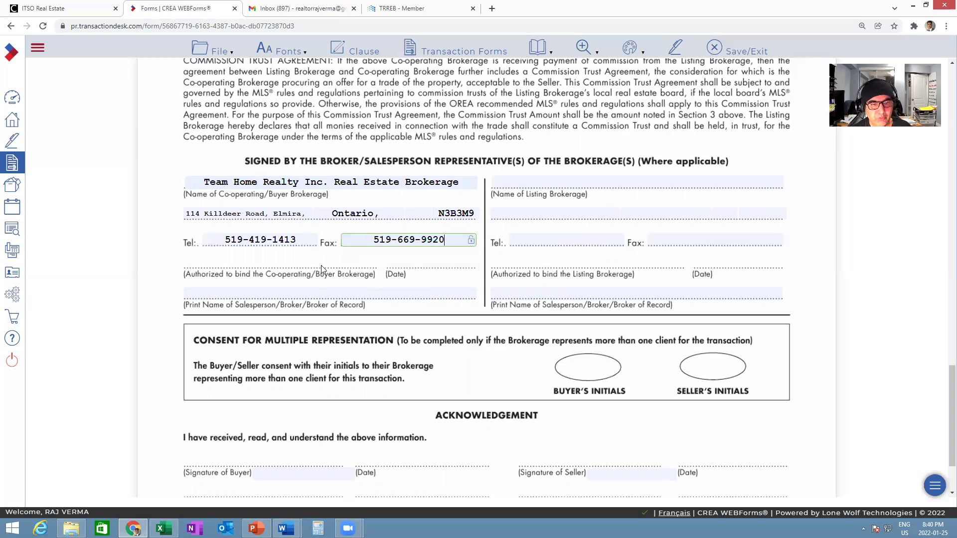
click(253, 294)
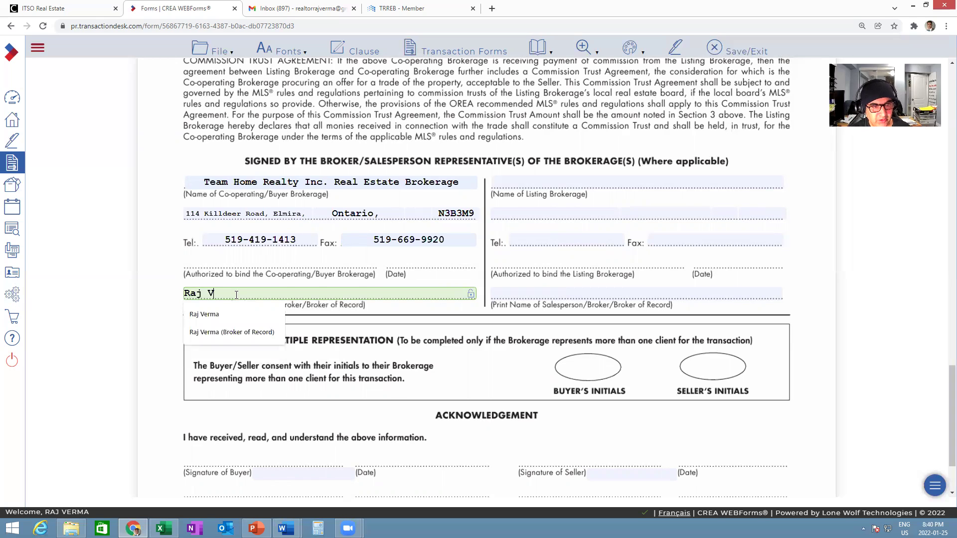
click(168, 334)
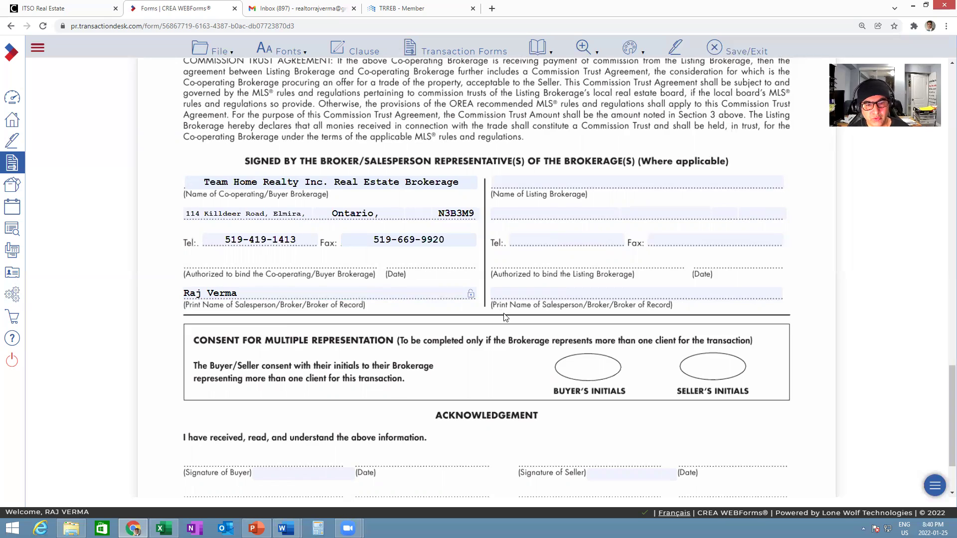
scroll(504, 317, down, 2)
scroll(505, 317, up, 10)
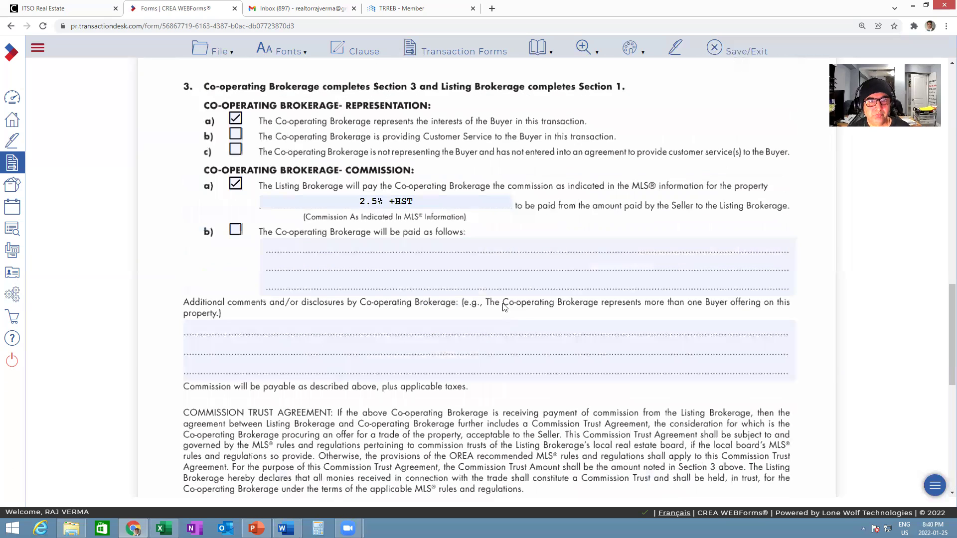
scroll(504, 256, up, 15)
click(459, 54)
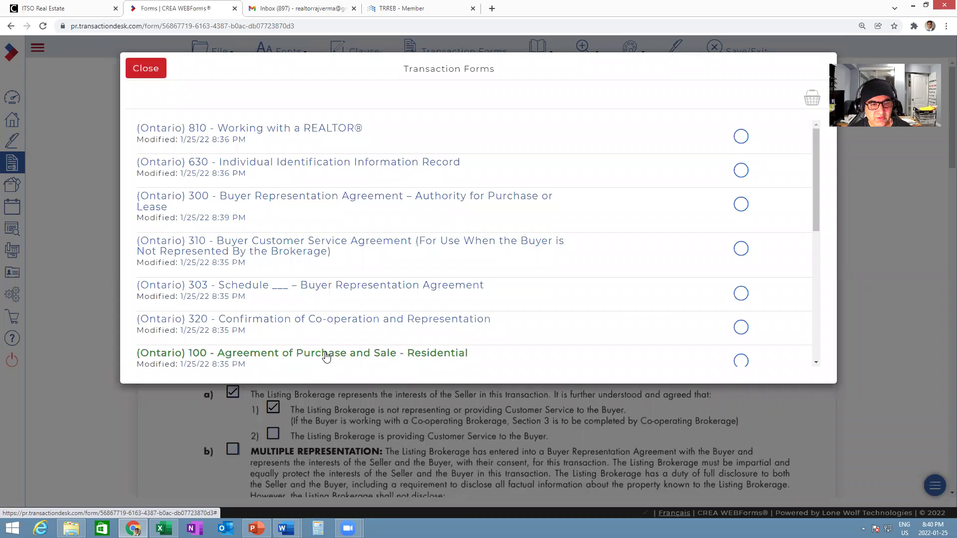
- Open Form 100 and set the deposit to be submitted upon acceptance
click(326, 354)
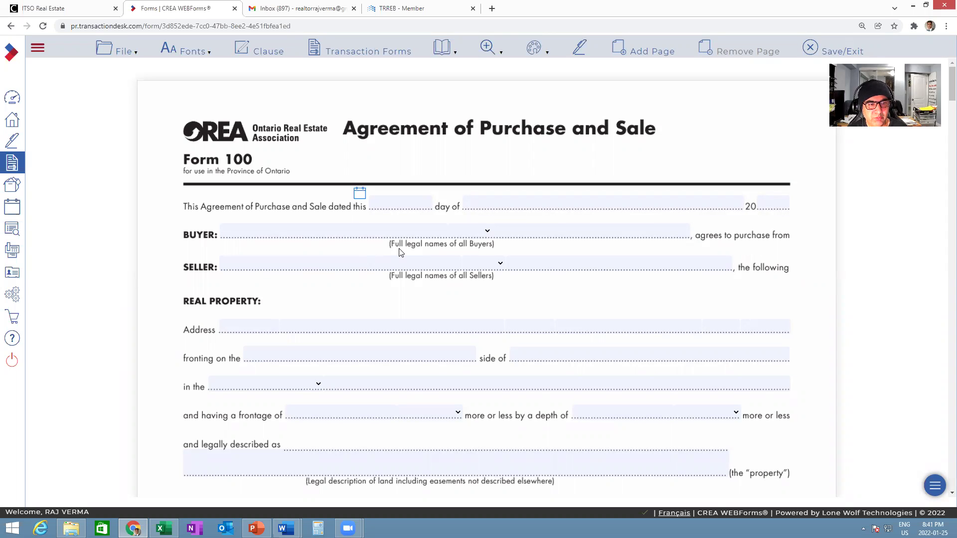
scroll(514, 301, down, 3)
scroll(514, 302, down, 5)
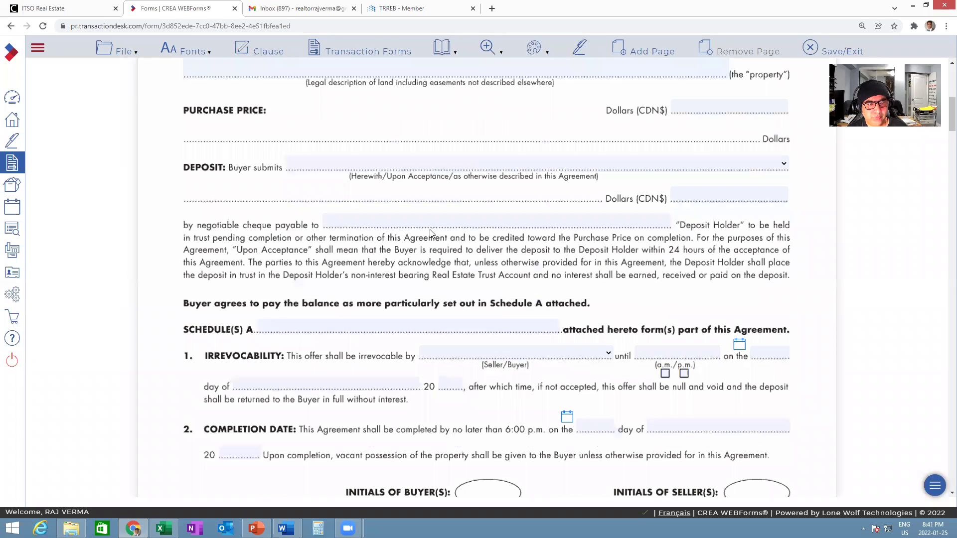
click(444, 220)
click(422, 163)
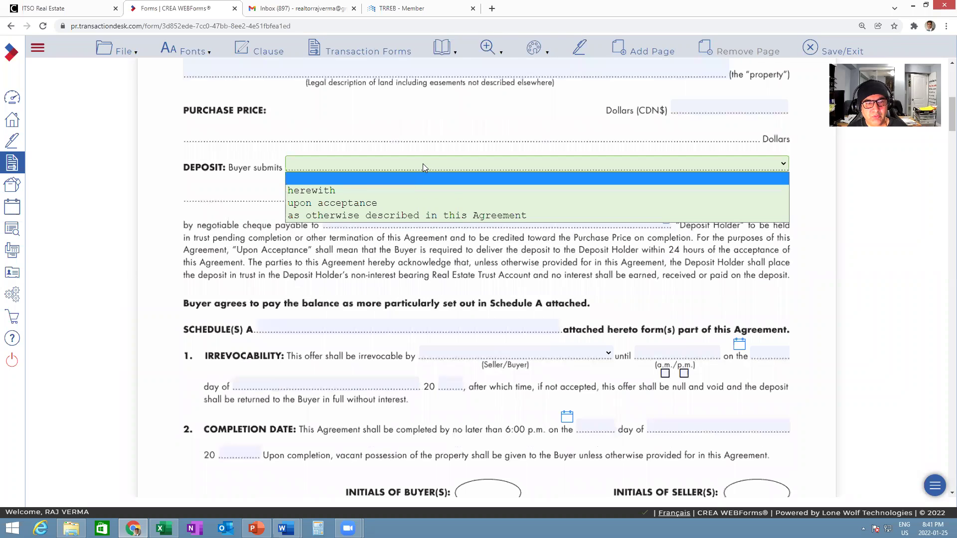
click(347, 203)
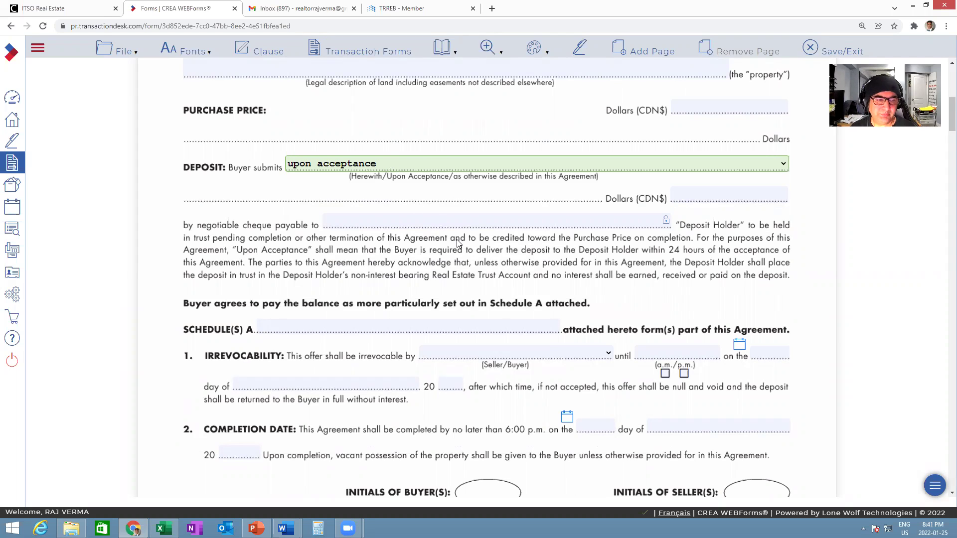
- Set the irrevocability clause so the offer is irrevocable by the Buyer
scroll(457, 239, down, 2)
scroll(458, 244, down, 1)
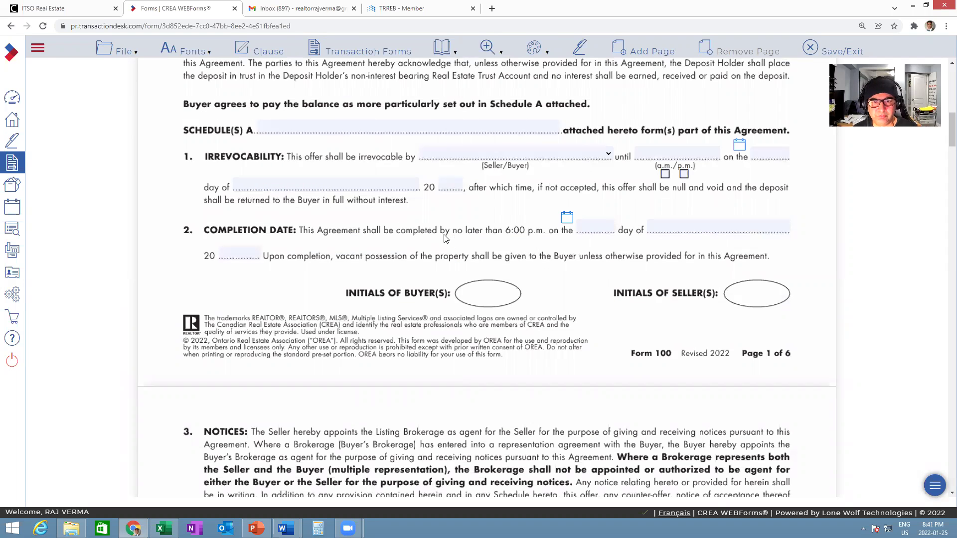
scroll(444, 238, up, 1)
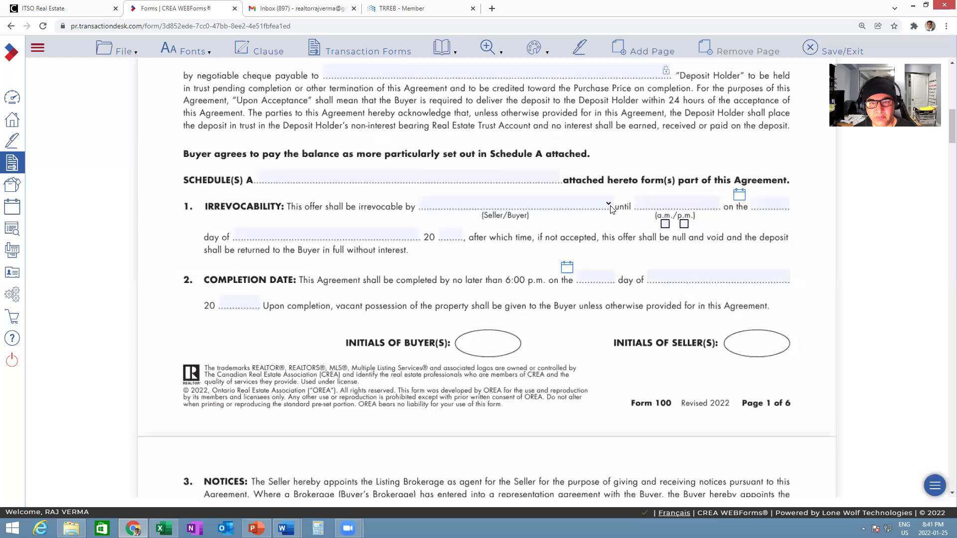
click(611, 208)
click(439, 230)
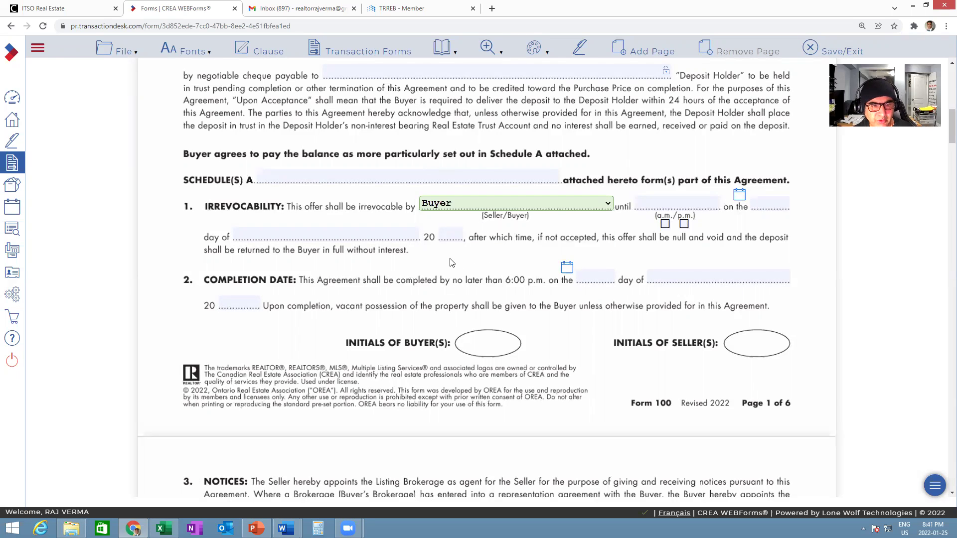
scroll(452, 262, down, 2)
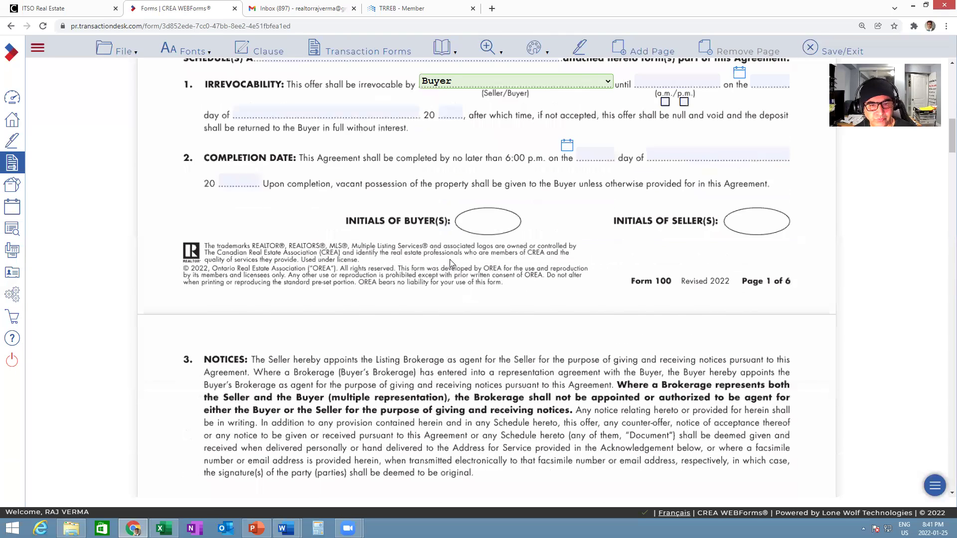
scroll(450, 263, down, 4)
scroll(416, 279, down, 1)
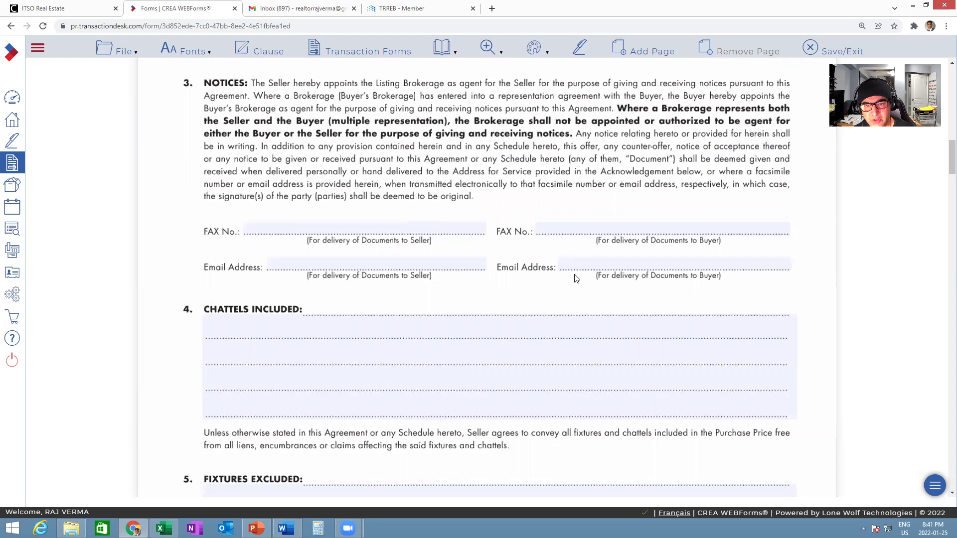
- Fill in the buyer's fax number and e-mail address for notices from the saved autofill suggestions
click(616, 232)
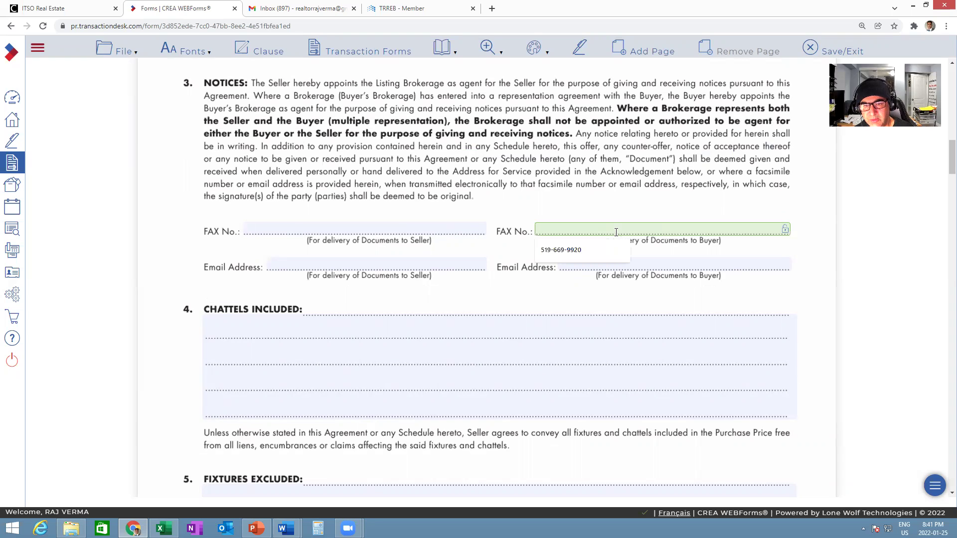
click(579, 252)
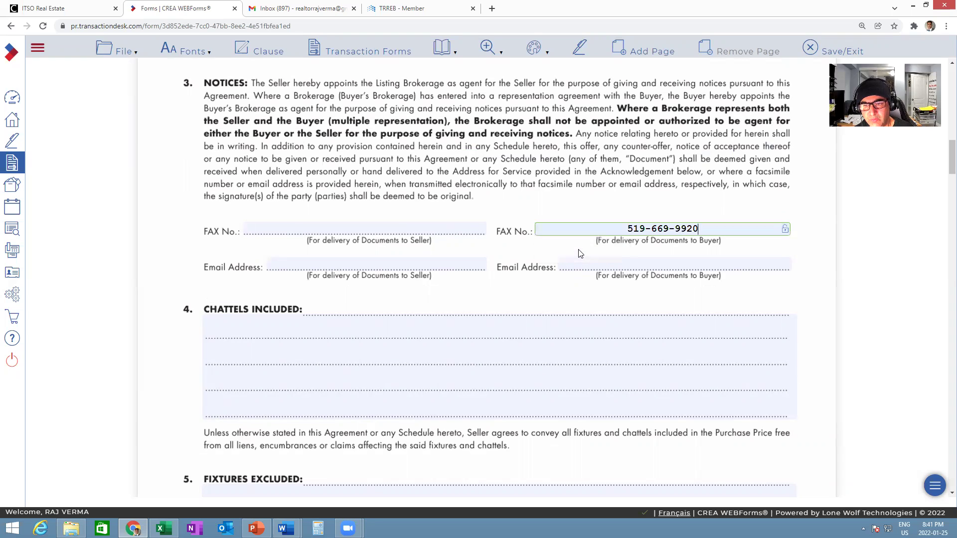
click(644, 262)
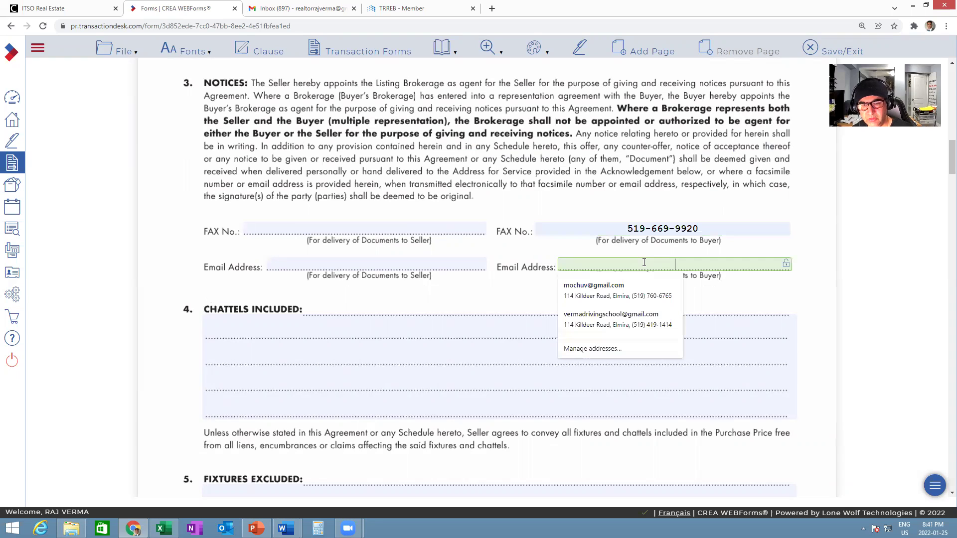
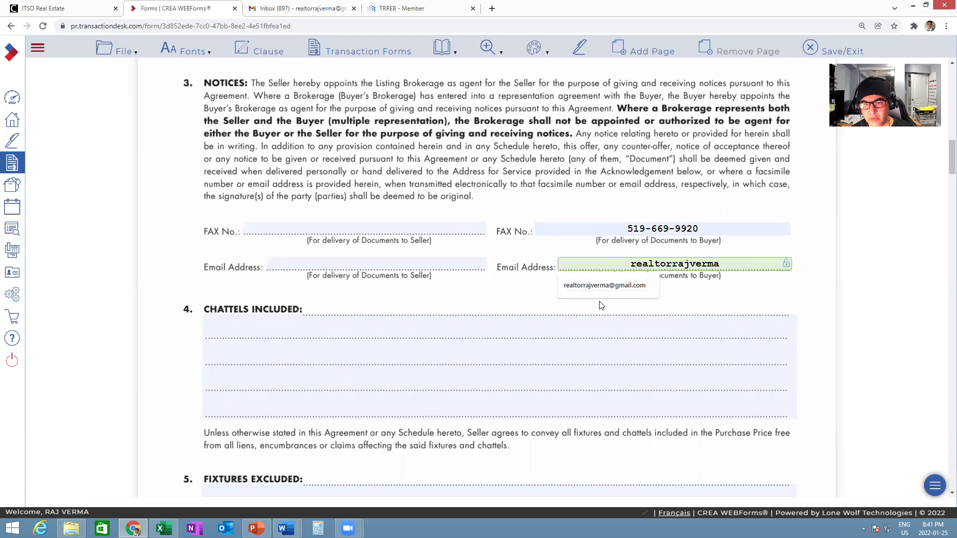
click(598, 292)
- Enter 'None' under Fixtures Excluded and 'Hot Water Heater' under Rental Items
click(400, 329)
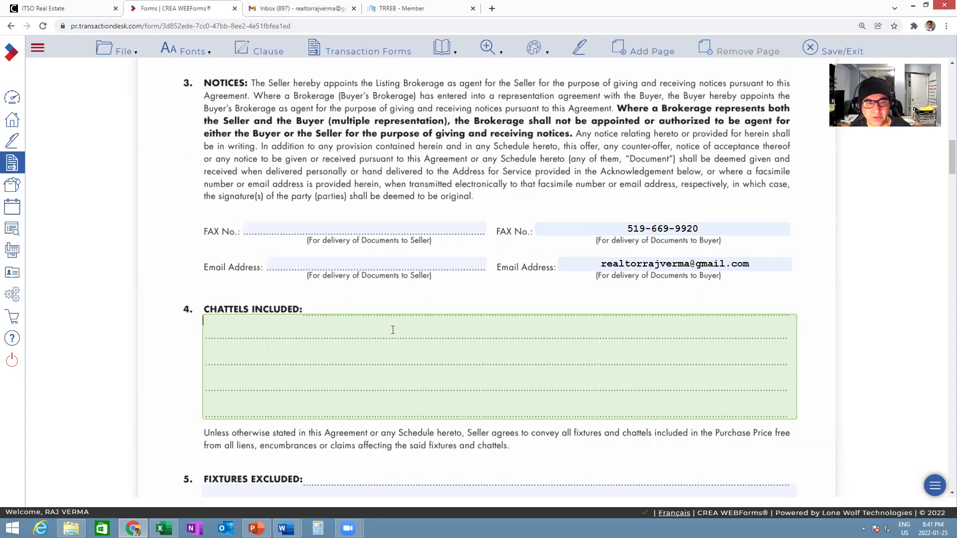
scroll(392, 328, down, 2)
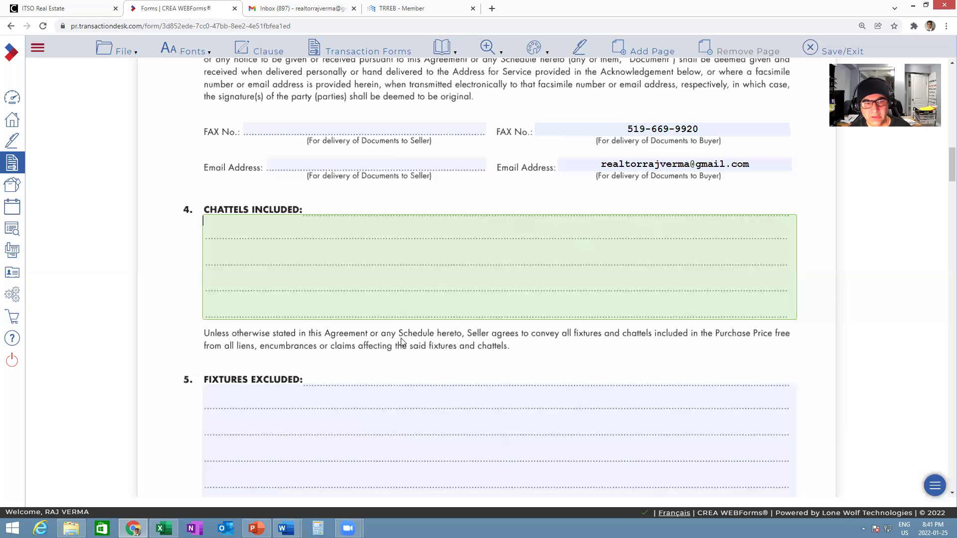
click(362, 393)
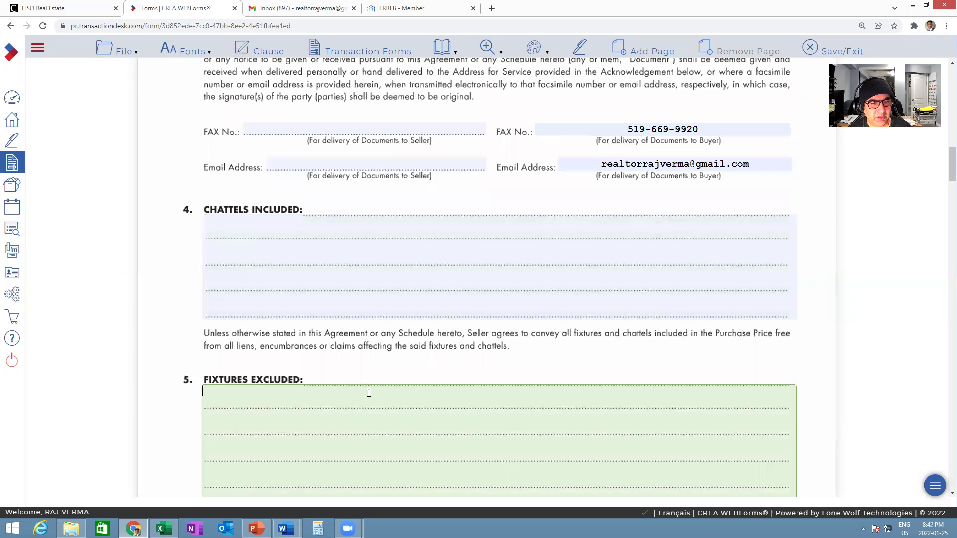
click(298, 247)
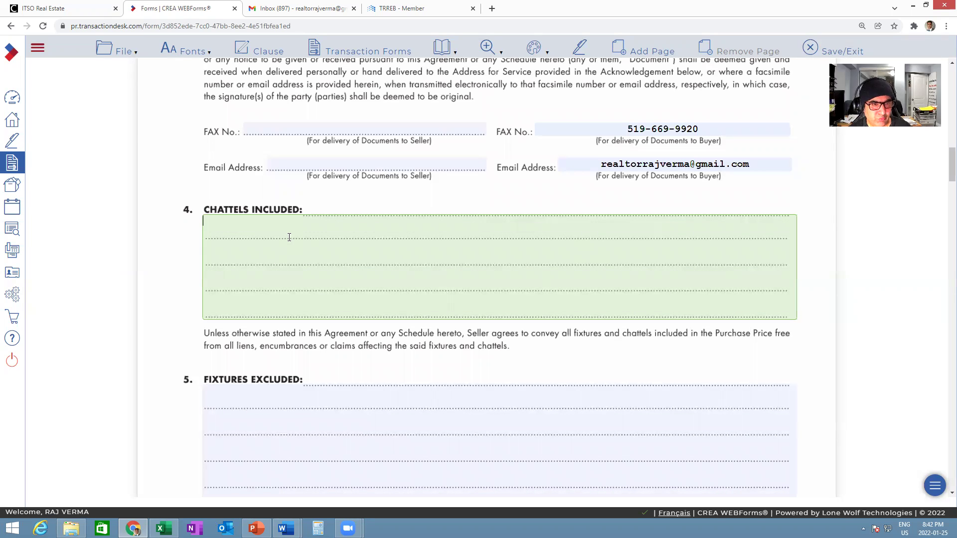
scroll(389, 293, down, 4)
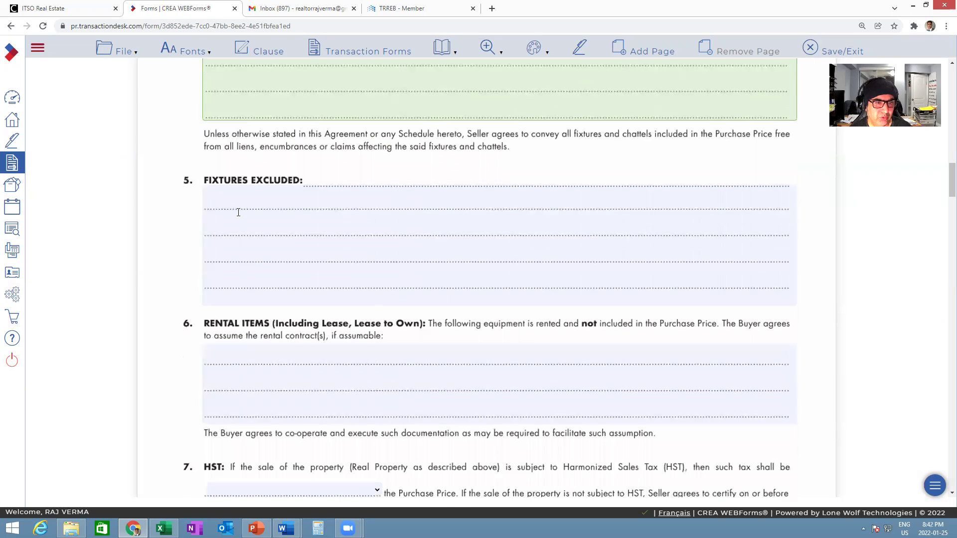
click(253, 200)
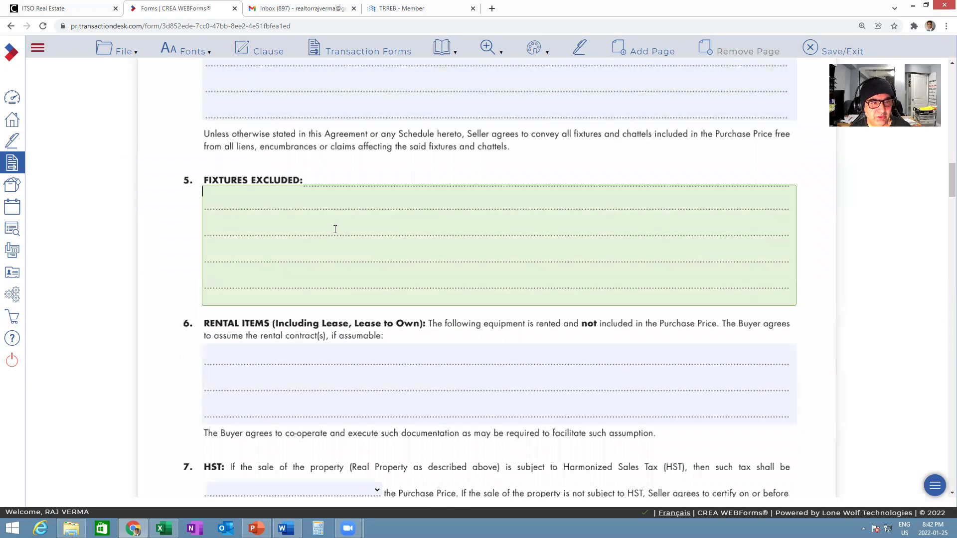
click(335, 229)
text(None)
click(300, 361)
click(301, 361)
text(Hot Water )
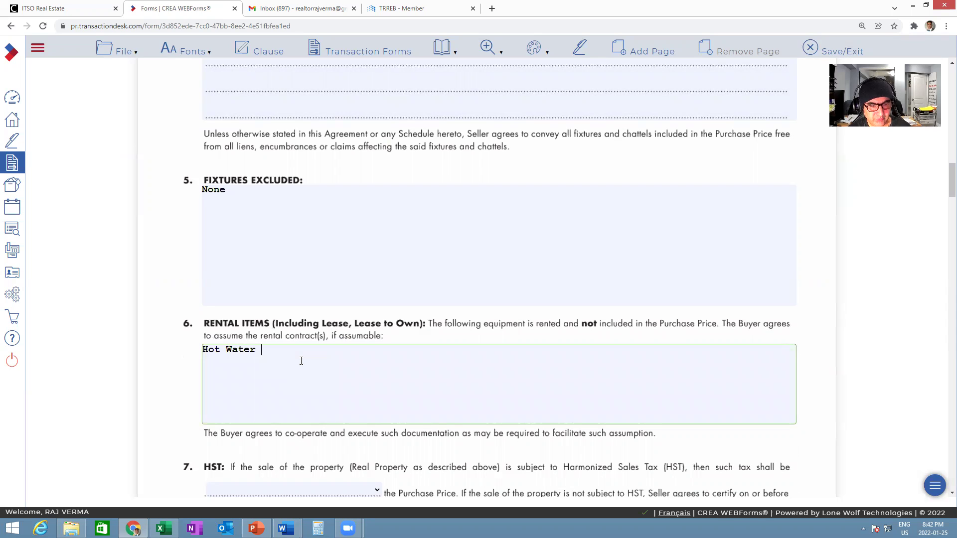
text(Heater)
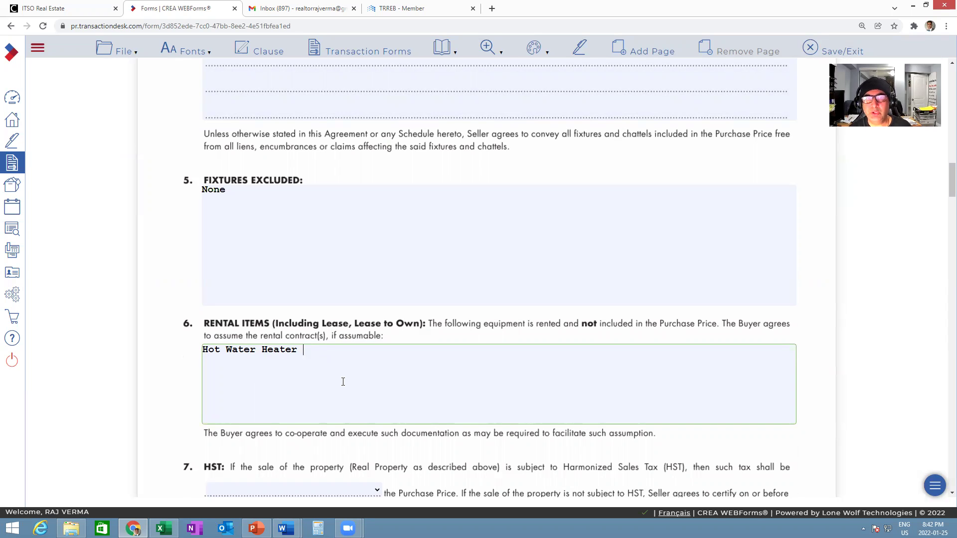
scroll(343, 381, down, 3)
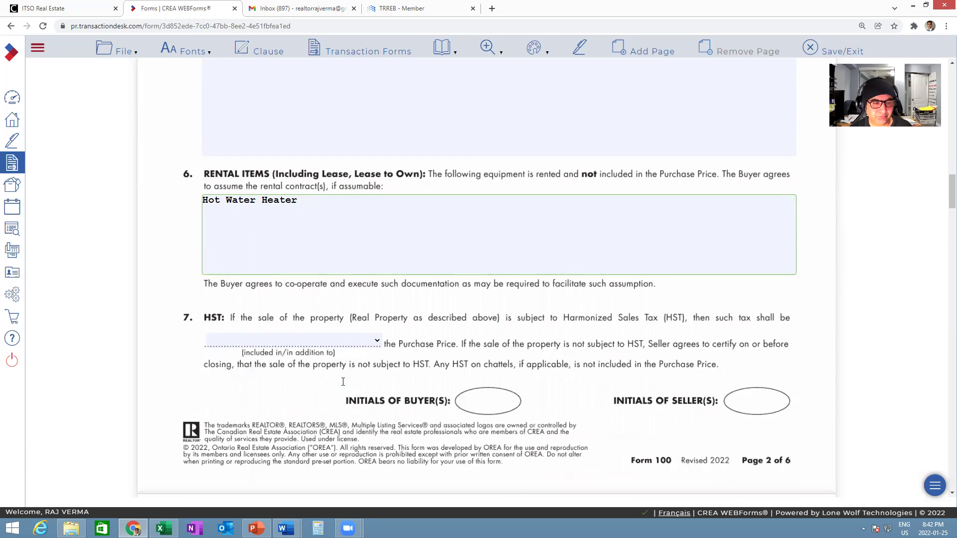
- Set the HST treatment to included in the purchase price
click(377, 343)
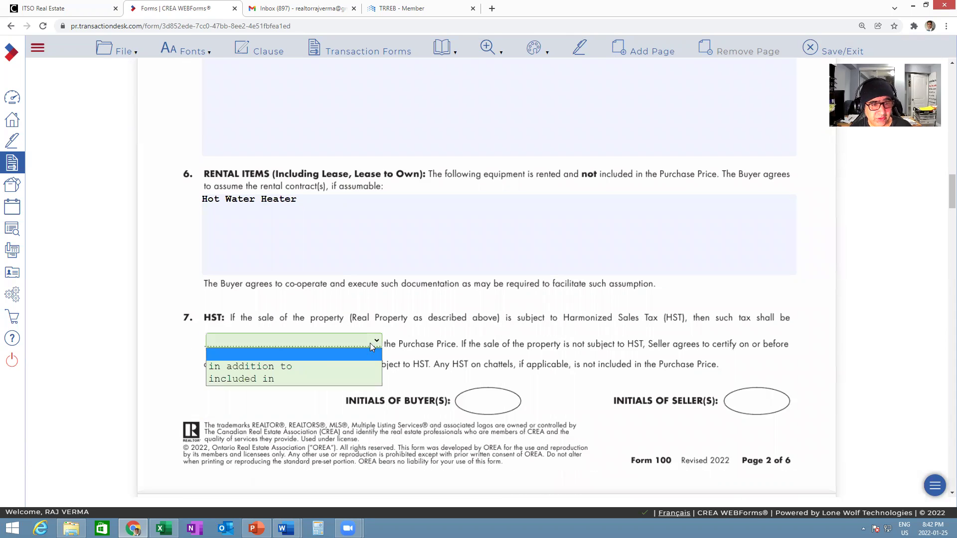
click(296, 366)
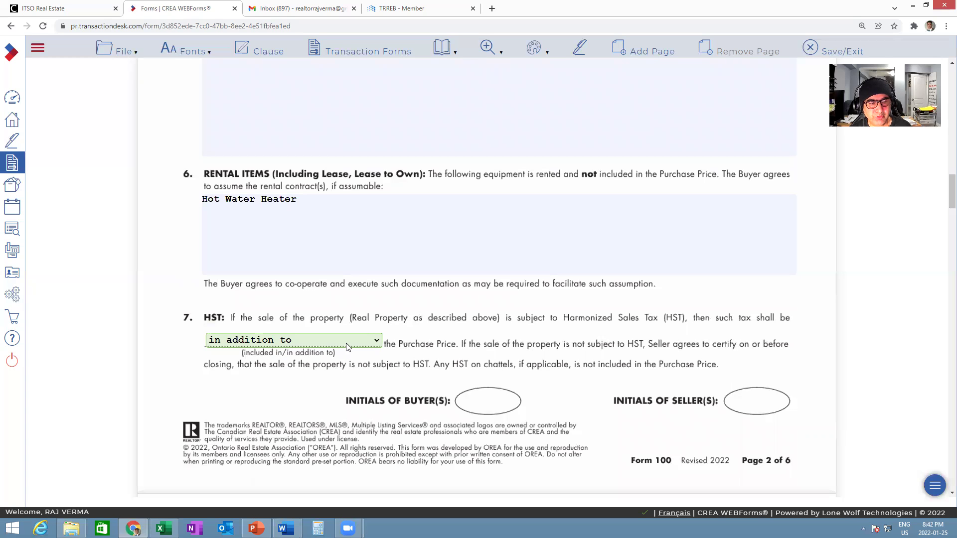
scroll(369, 347, down, 2)
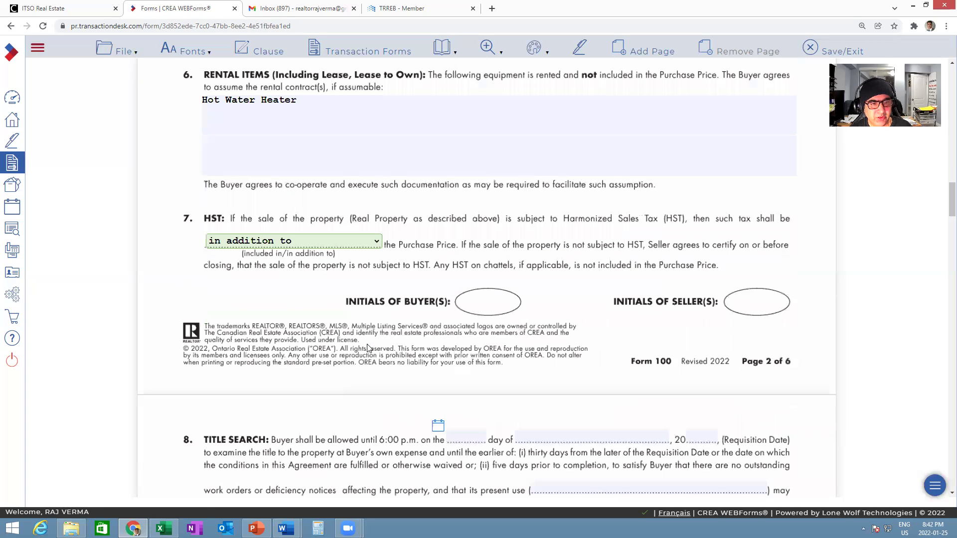
click(379, 245)
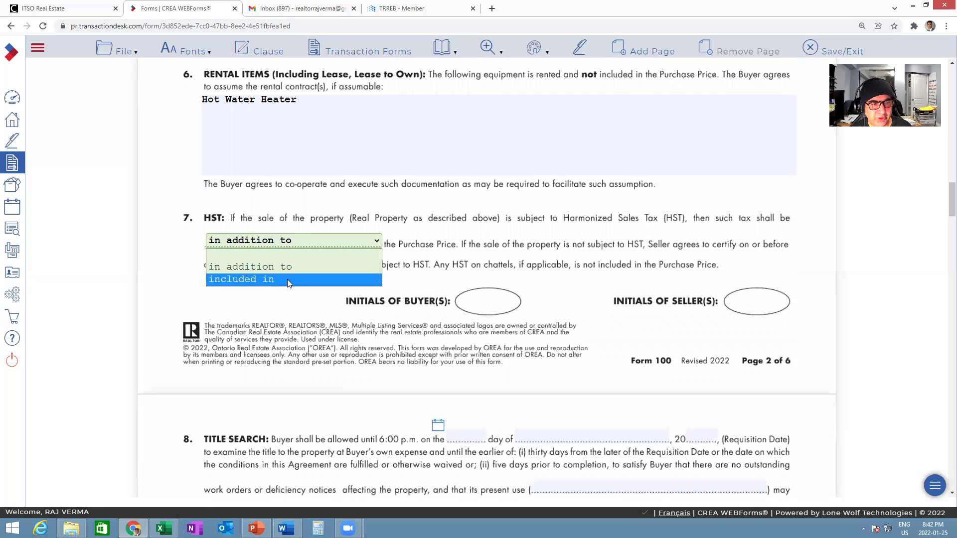
click(287, 279)
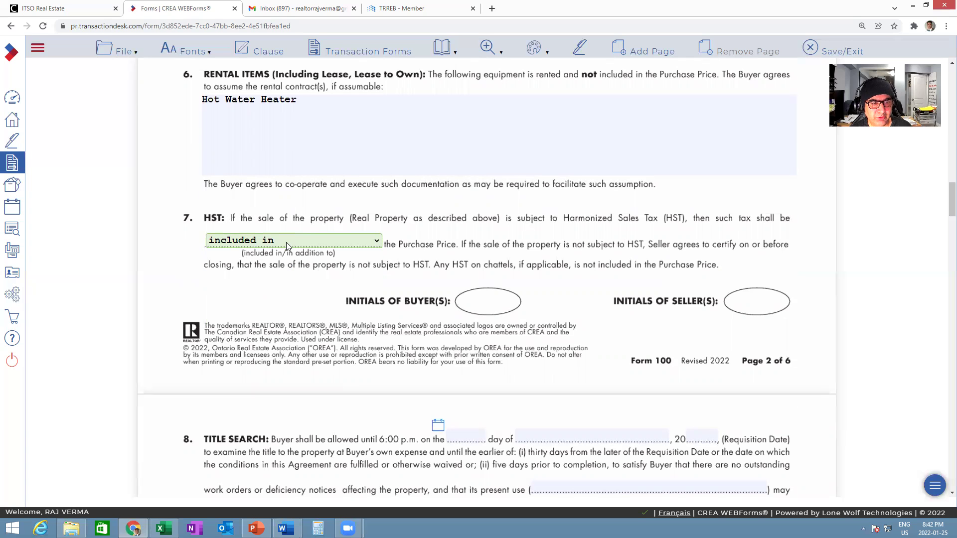
- Scroll past the spousal consent and confirmation of acceptance to the Information on Brokerage(s) box
scroll(361, 303, down, 2)
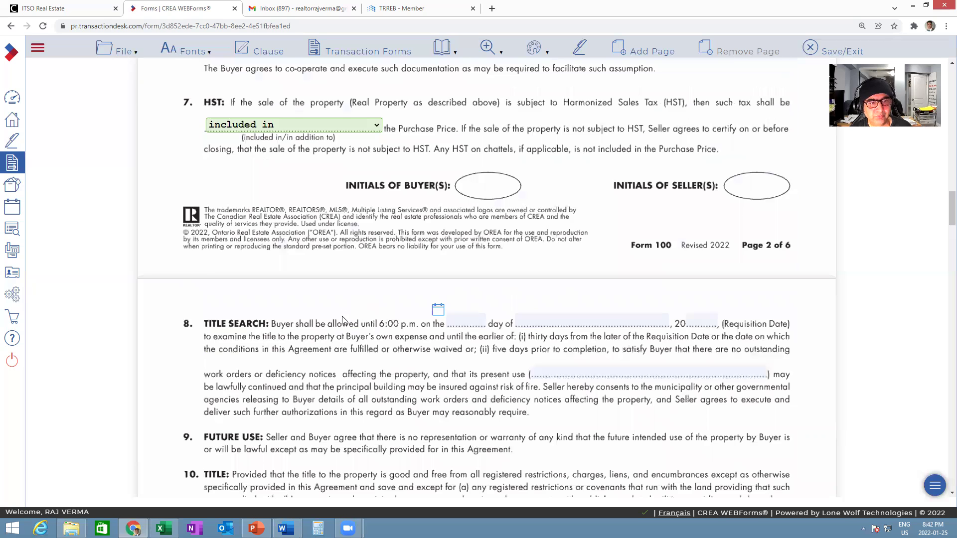
scroll(379, 259, down, 2)
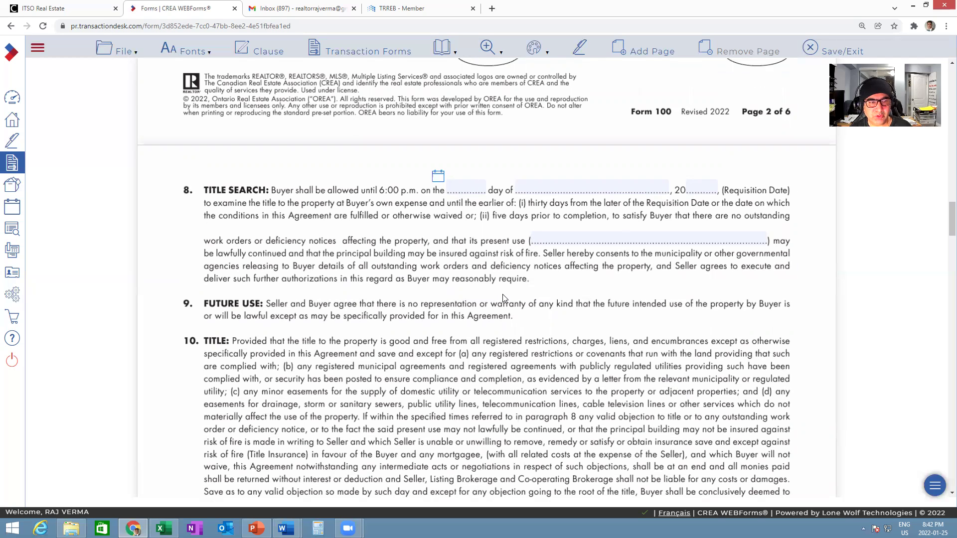
scroll(503, 296, down, 2)
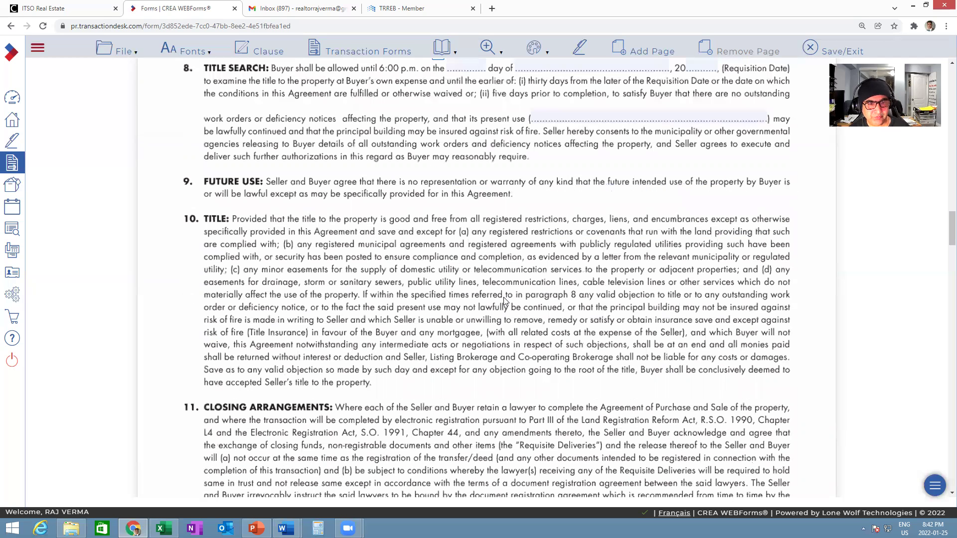
scroll(503, 299, down, 5)
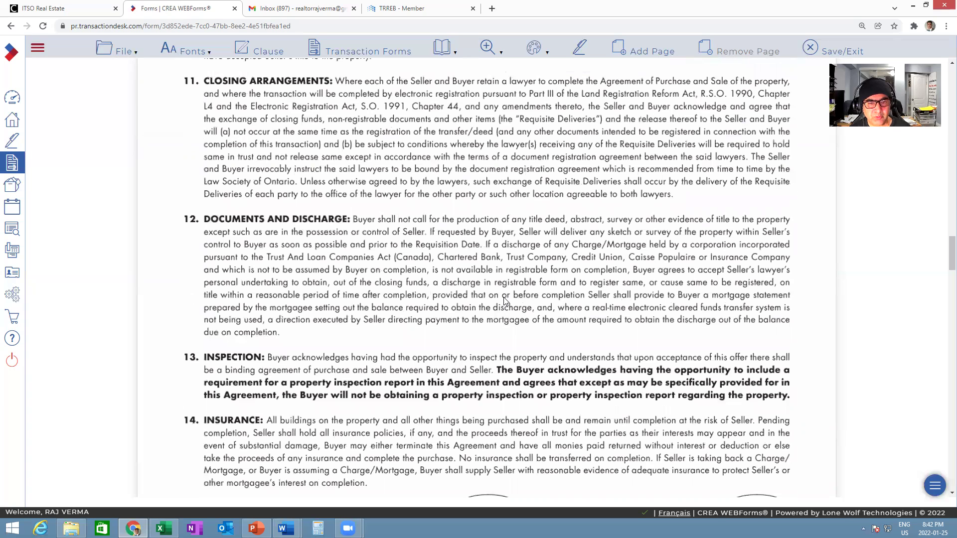
scroll(503, 299, down, 5)
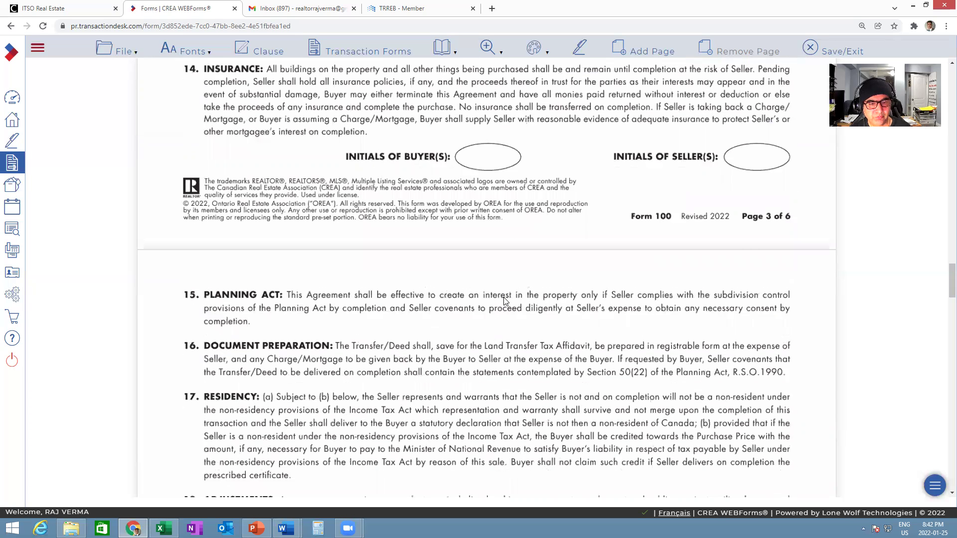
scroll(504, 301, down, 8)
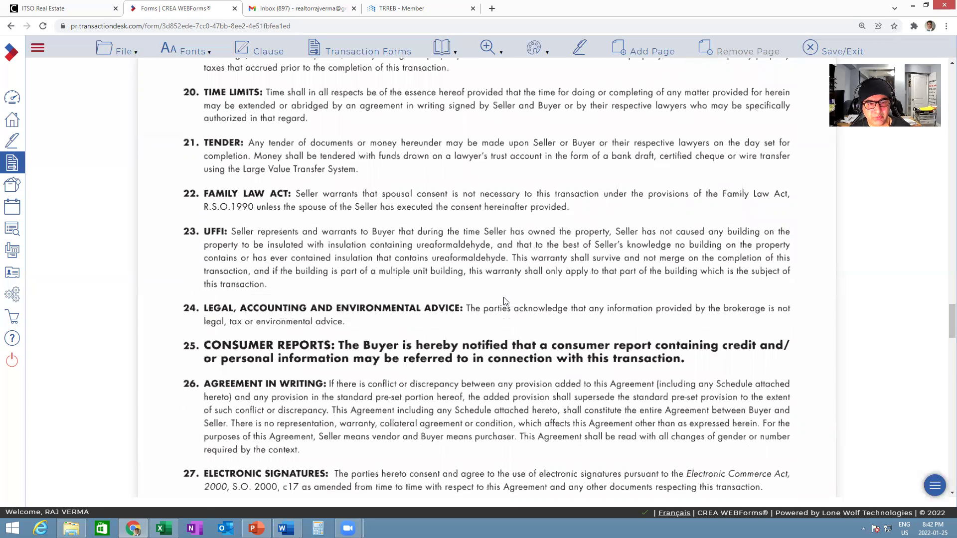
scroll(503, 301, down, 10)
scroll(504, 301, down, 2)
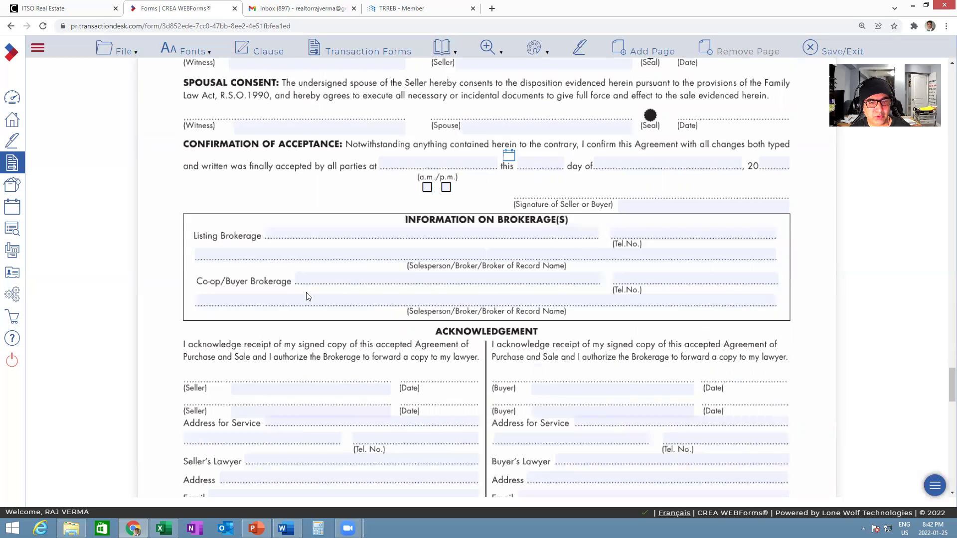
- Set Co-op/Buyer Brokerage to Team Home Realty Inc. Real Estate Brokerage, with its phone number and salesperson name
click(431, 280)
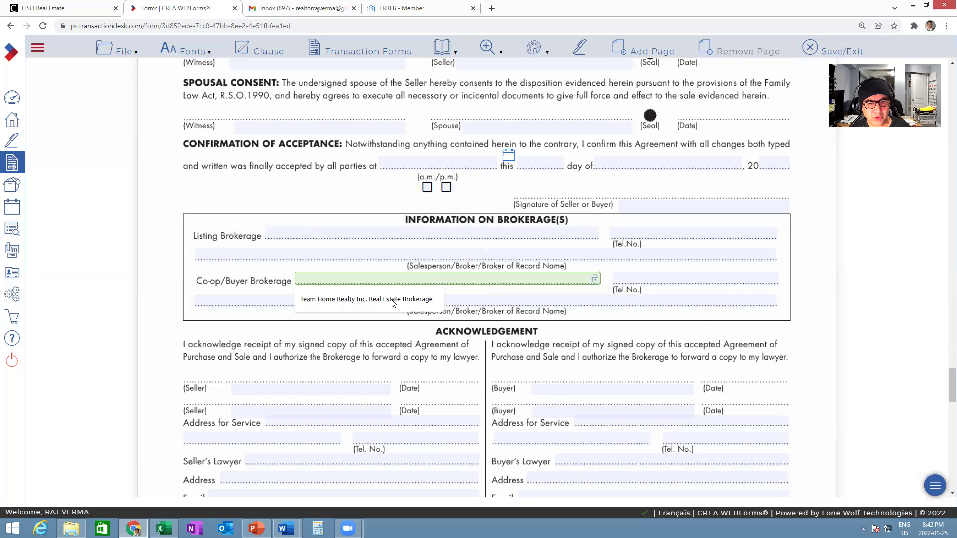
click(360, 302)
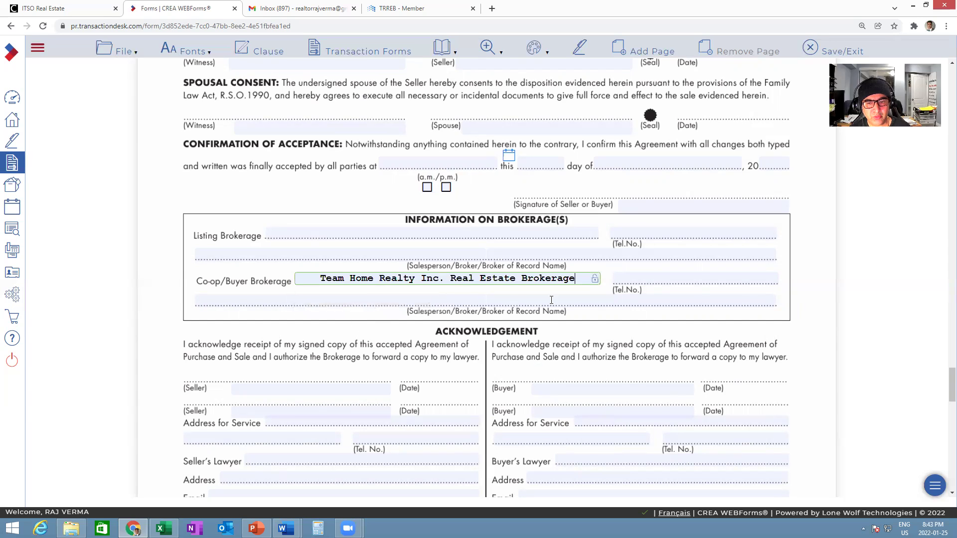
click(663, 281)
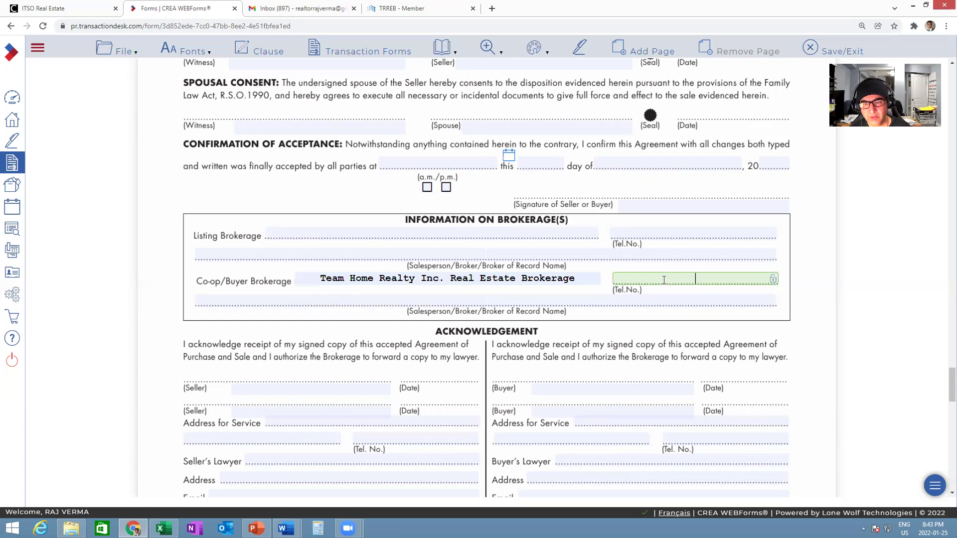
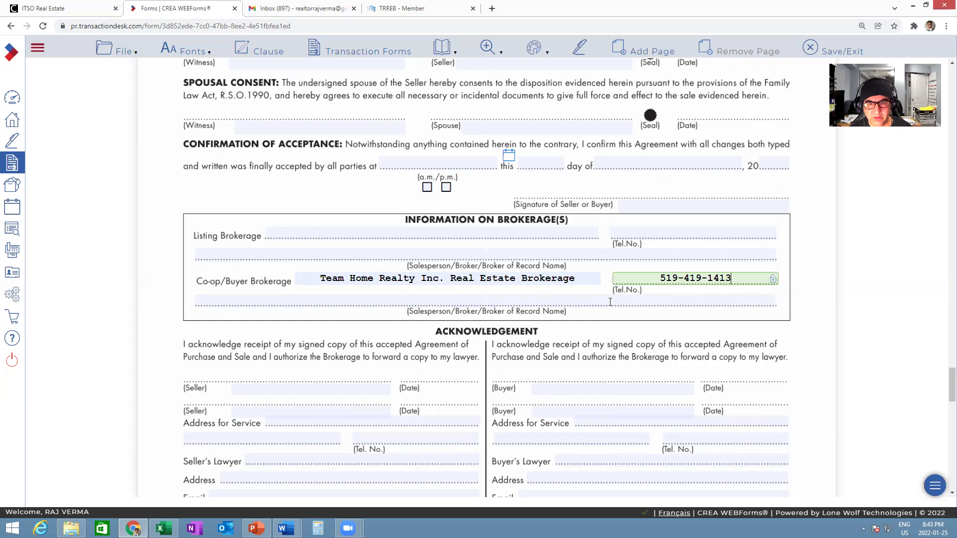
click(535, 302)
click(409, 302)
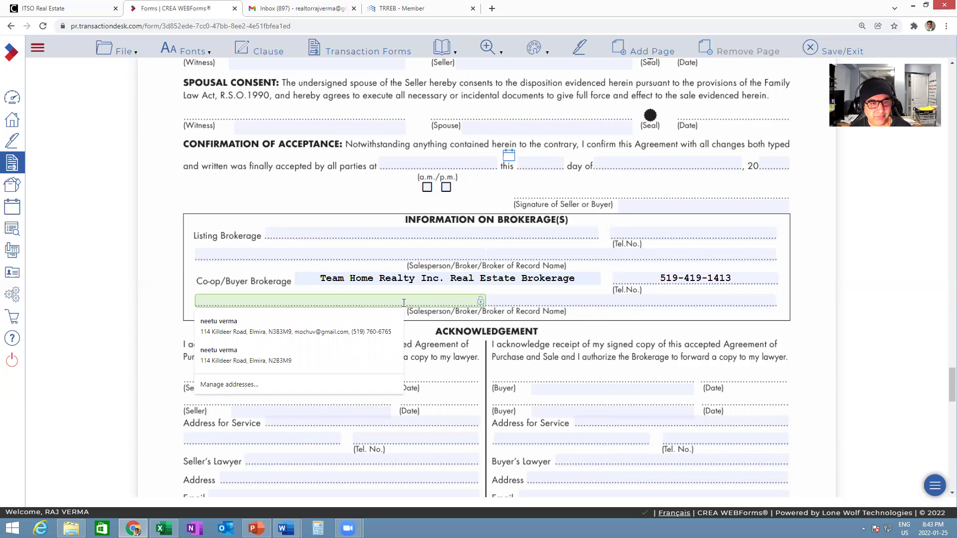
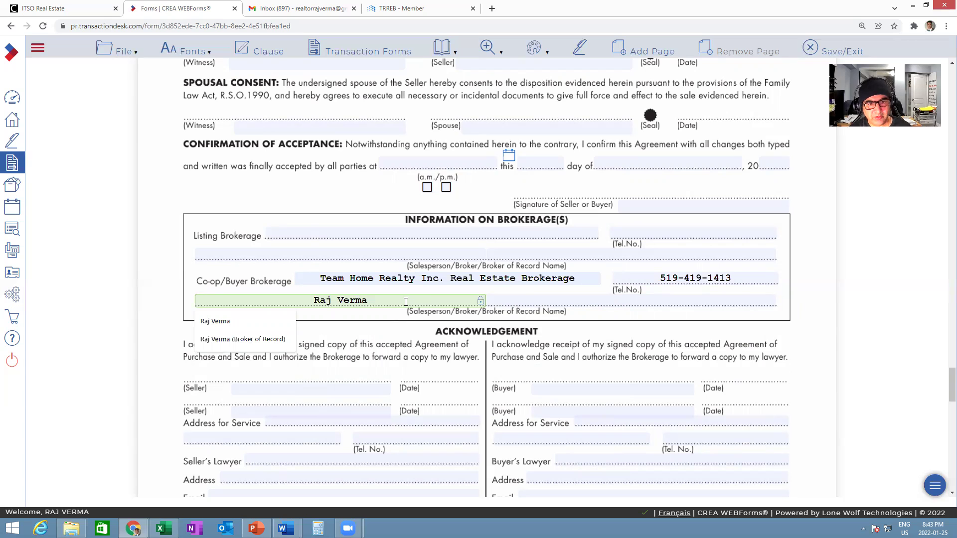
click(583, 333)
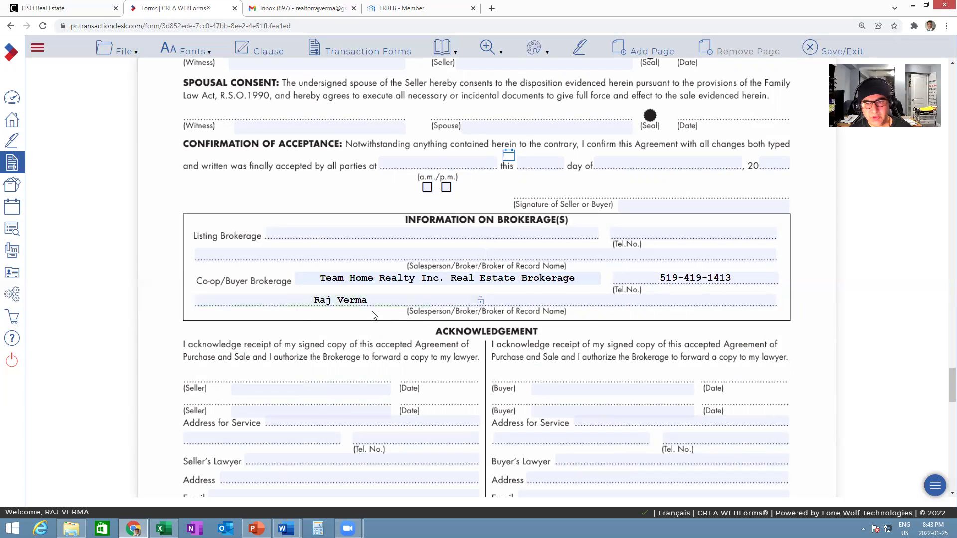
- Enter the agent's name on the Commission Trust line authorized to bind the Co-operating Brokerage
scroll(561, 371, down, 3)
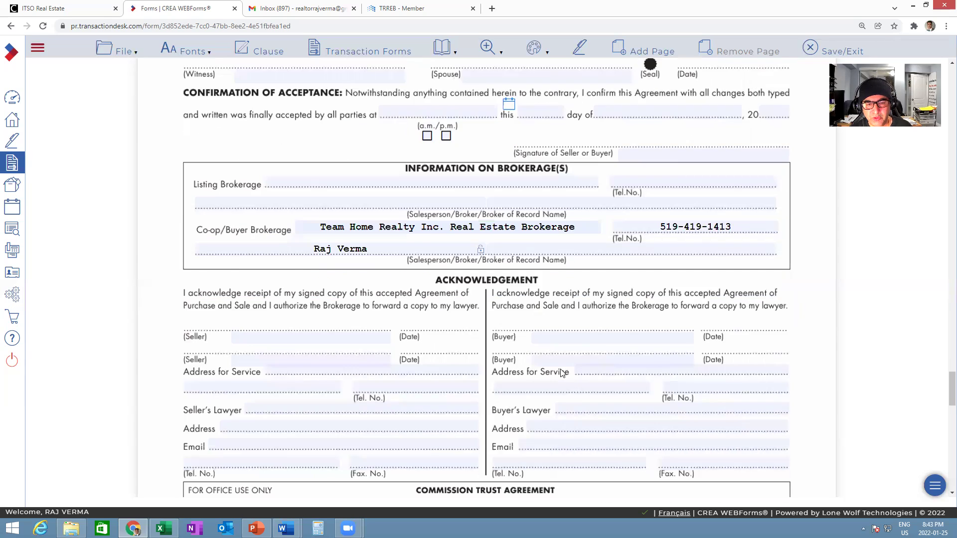
scroll(561, 370, down, 1)
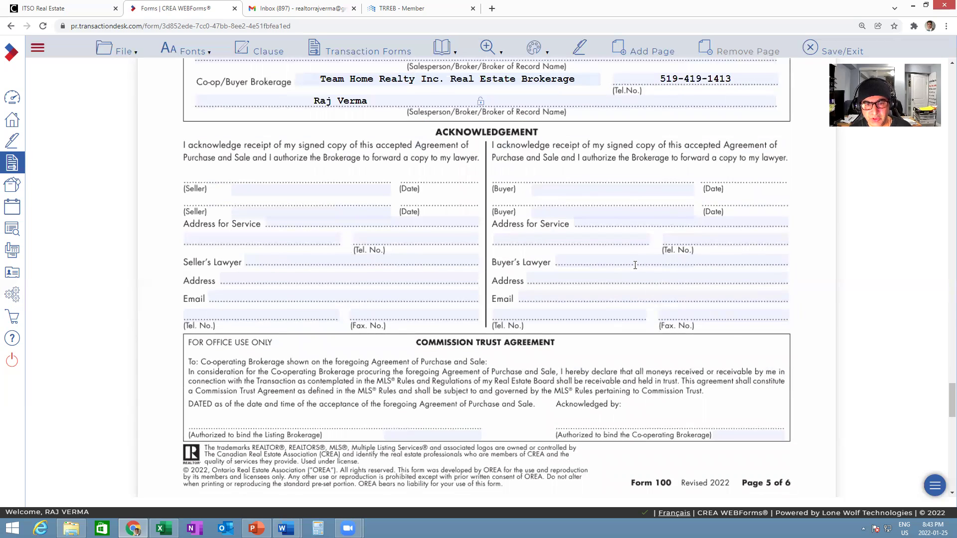
scroll(583, 297, down, 2)
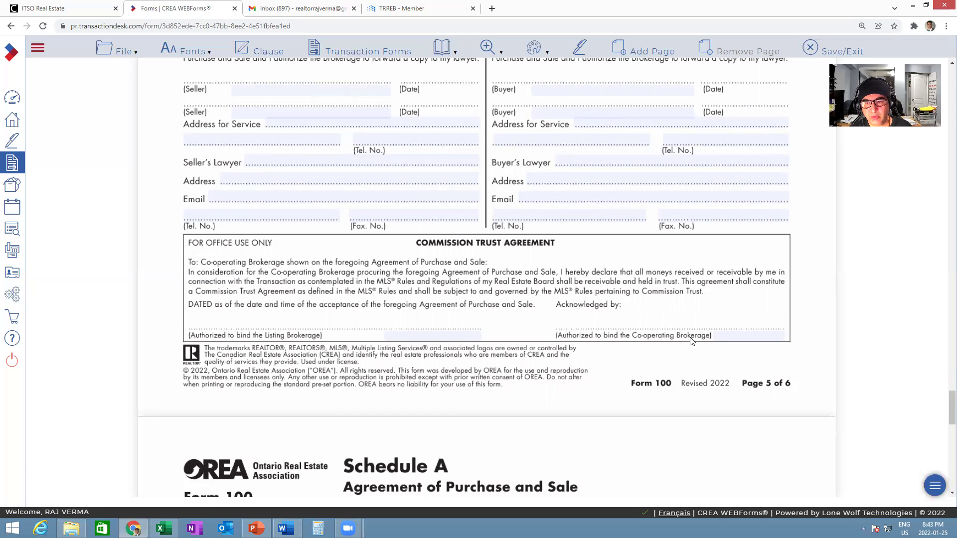
click(737, 333)
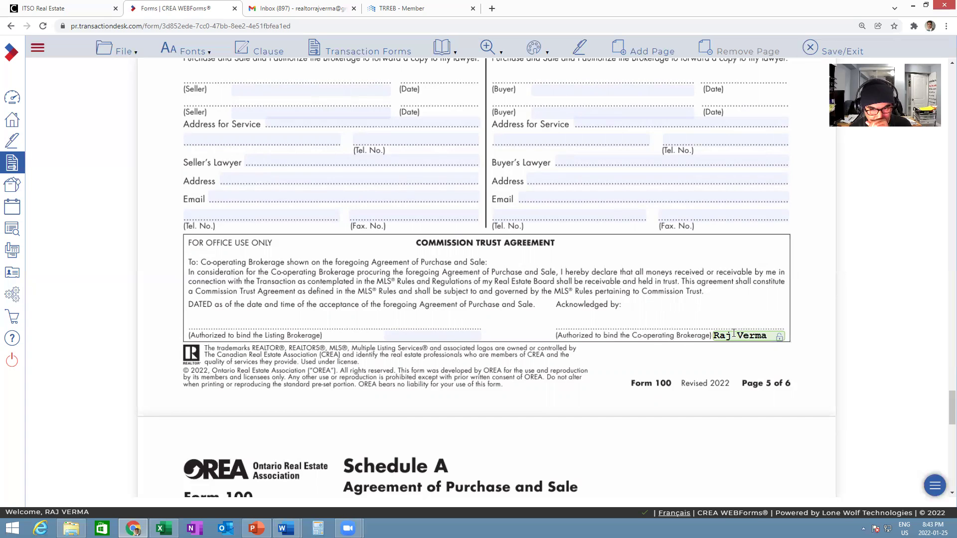
click(663, 370)
scroll(662, 369, down, 3)
scroll(661, 369, down, 5)
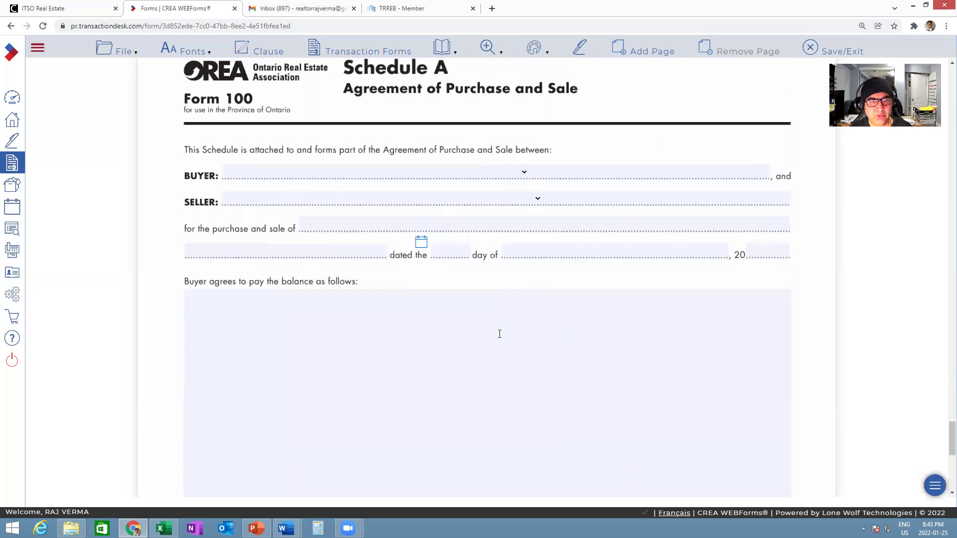
- Put the cursor in Schedule A's 'Buyer agrees to pay the balance as follows' text box
click(482, 318)
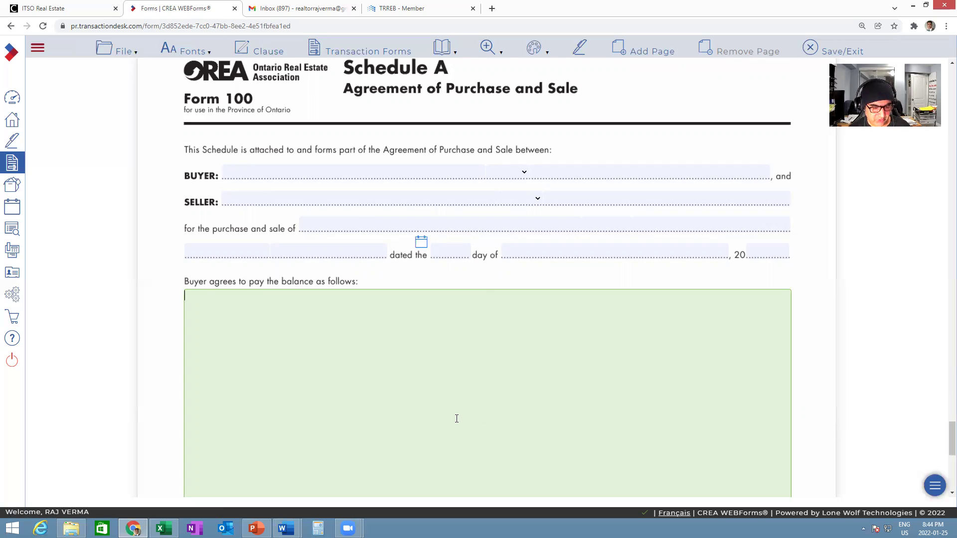
- Switch to File Explorer and open the 'General Clauses to schedule-A SPA for residential' Word document
key(alt+Tab)
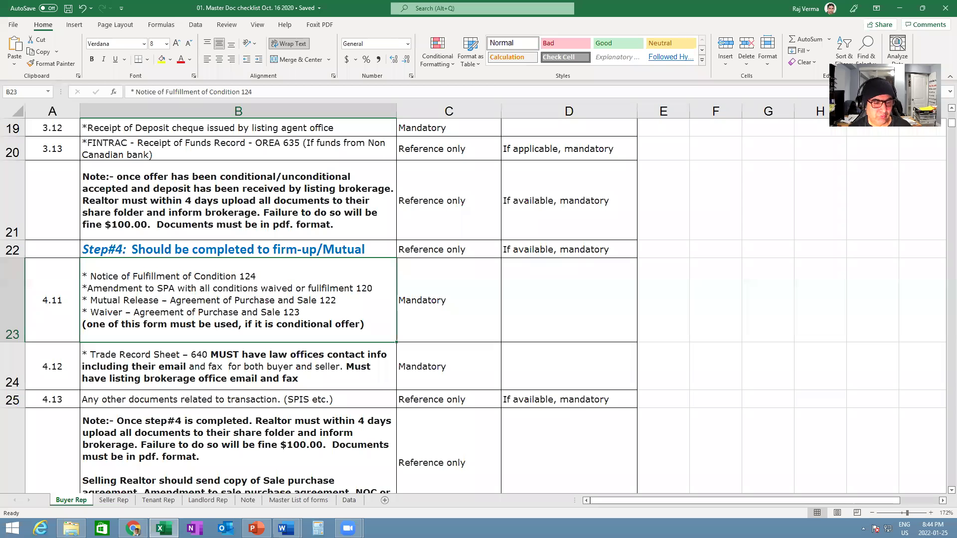
key(alt+Tab)
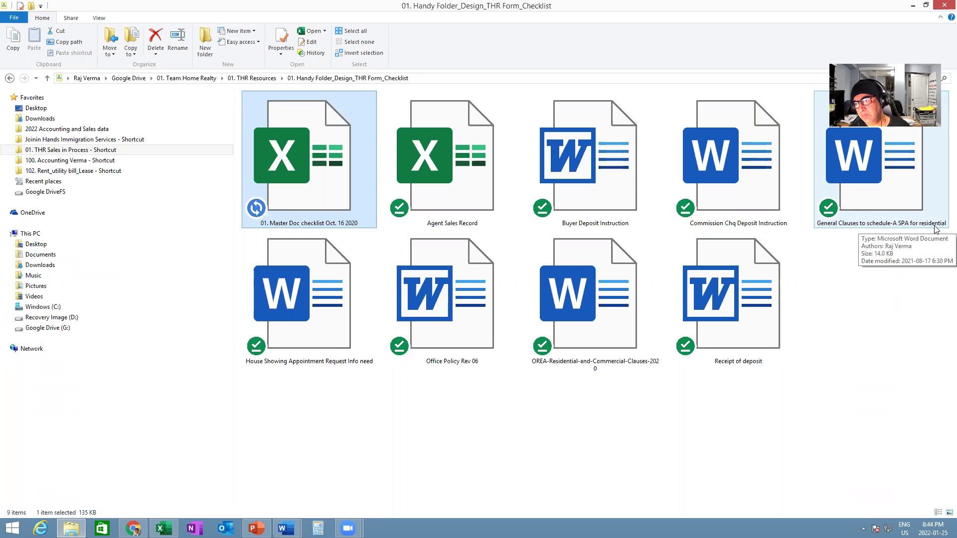
double_click(891, 198)
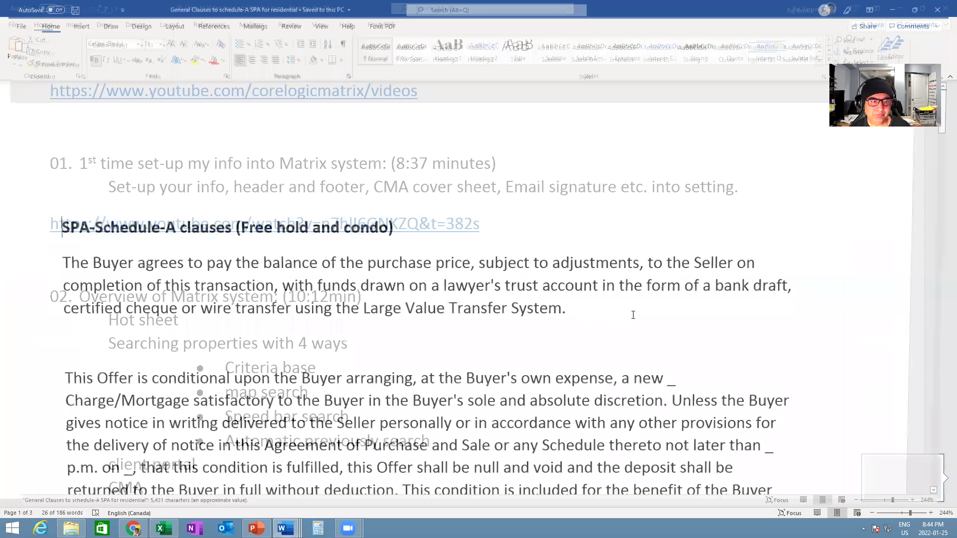
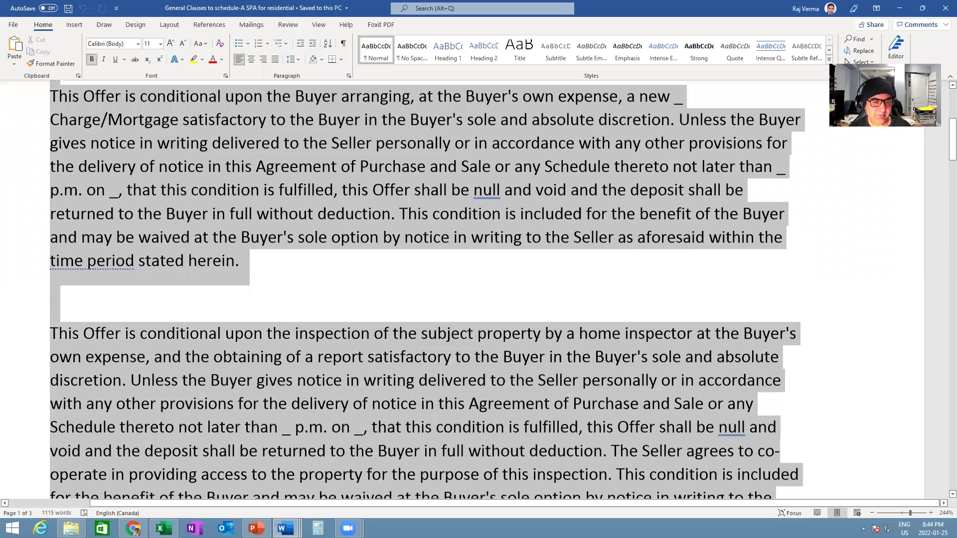
- Extend the Word selection from the mortgage condition to the end of 'The Buyer shall have the right to visit…' clause
scroll(414, 289, down, 7)
scroll(164, 416, down, 12)
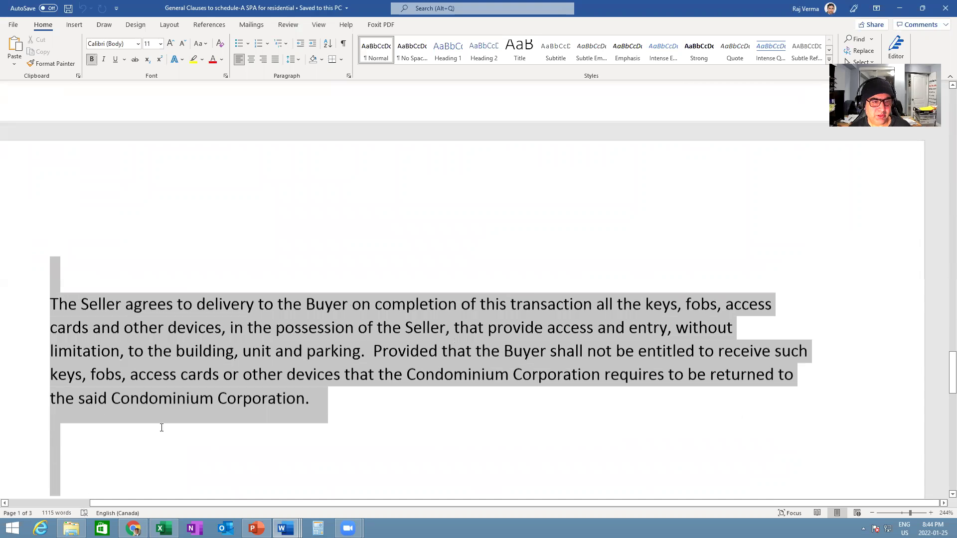
scroll(286, 402, down, 8)
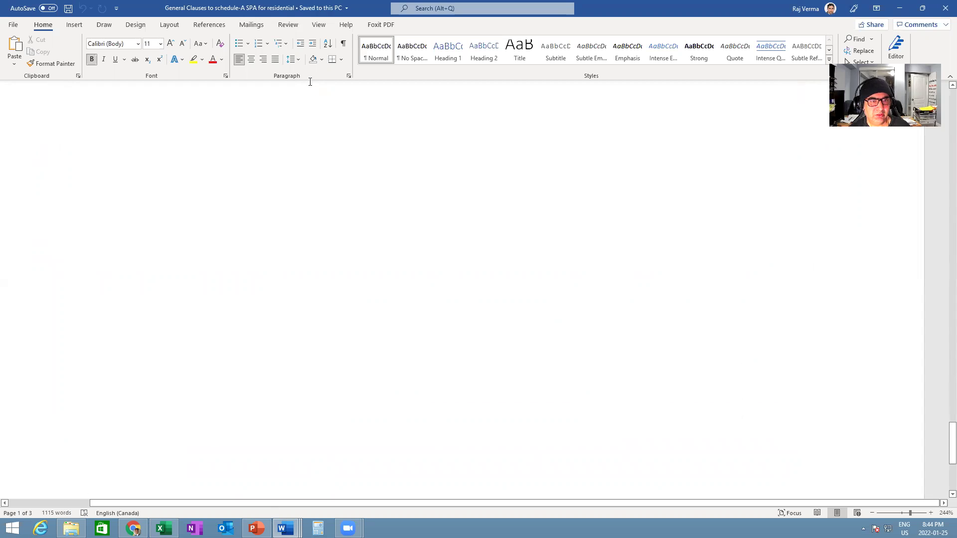
scroll(310, 80, up, 5)
scroll(311, 71, up, 8)
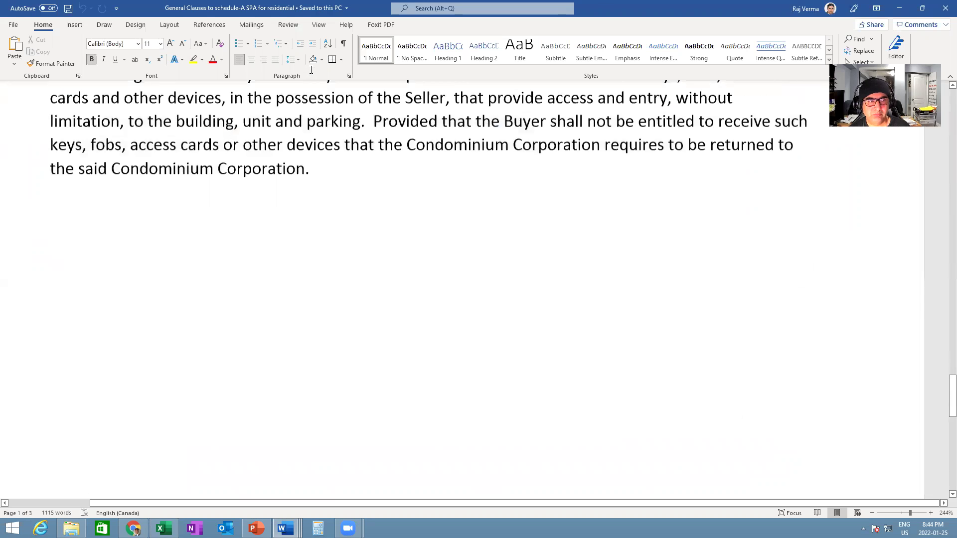
scroll(306, 227, up, 5)
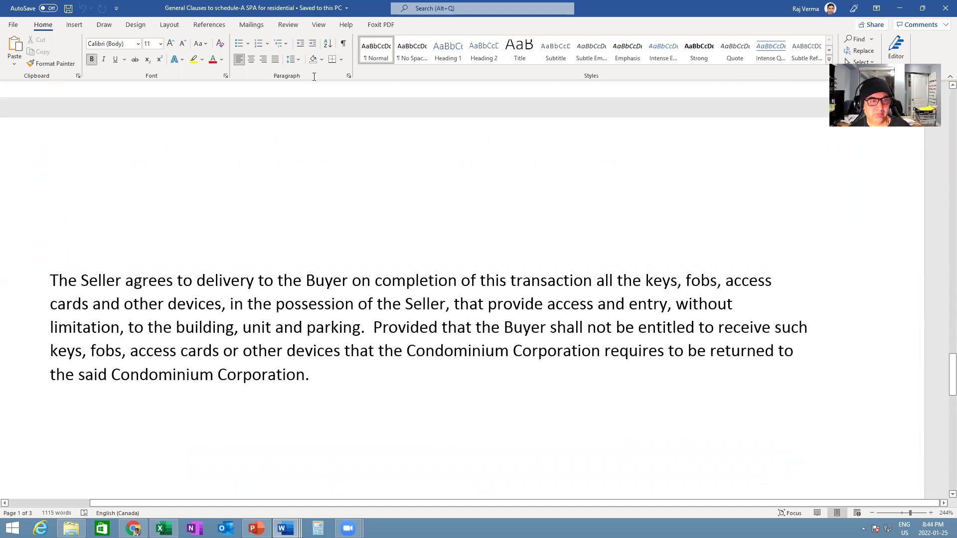
scroll(313, 125, up, 8)
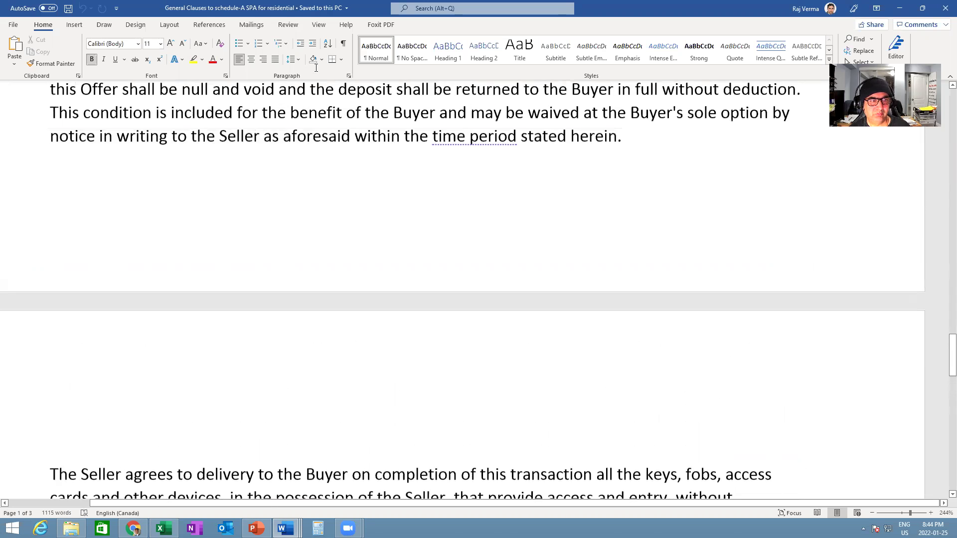
drag(317, 175, 656, 197)
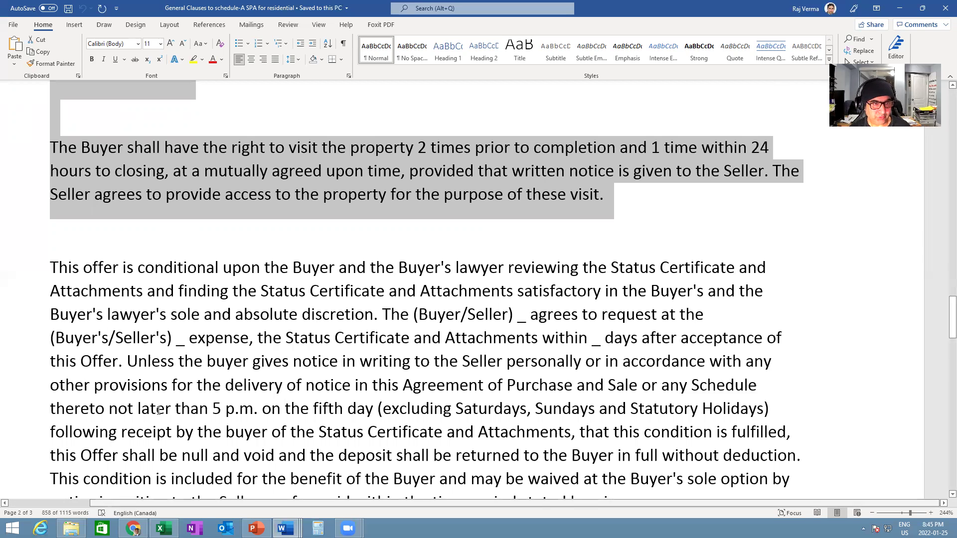
click(133, 529)
- Paste the copied general clauses into Schedule A's 'balance as follows' box
click(222, 363)
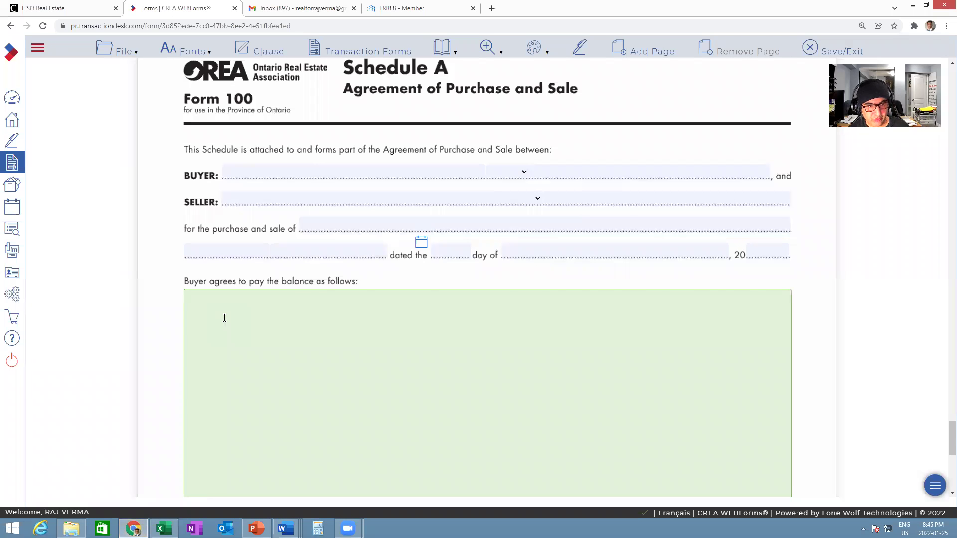
key(ctrl+v)
scroll(398, 334, down, 3)
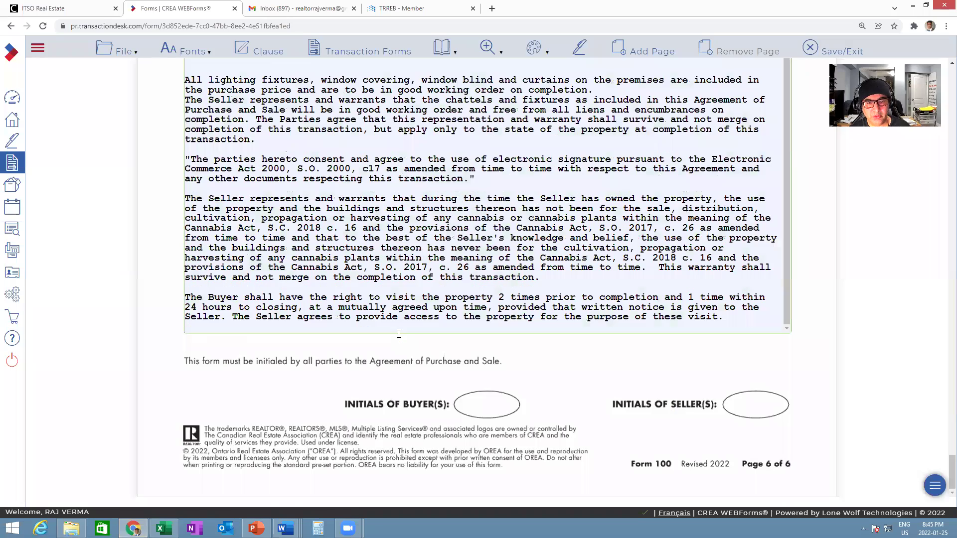
scroll(399, 337, up, 5)
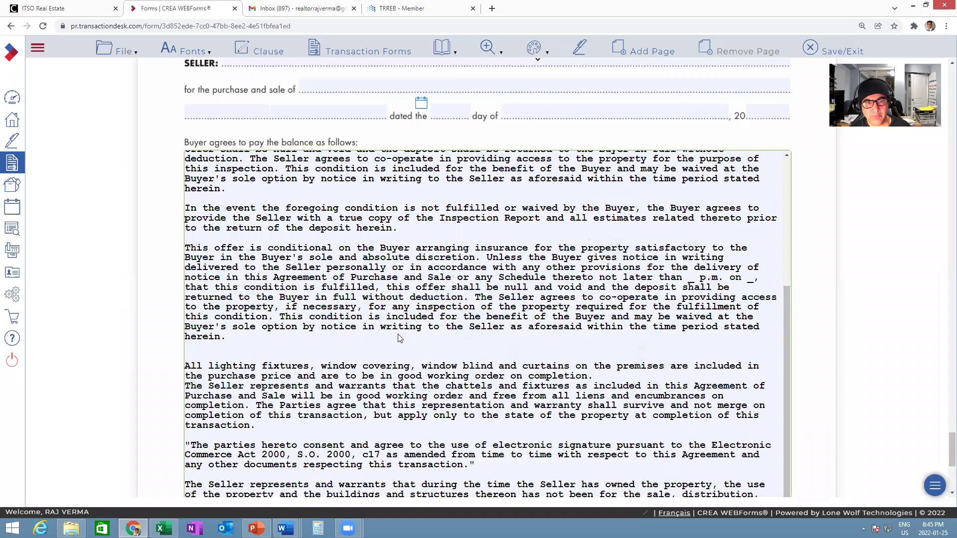
scroll(398, 338, down, 3)
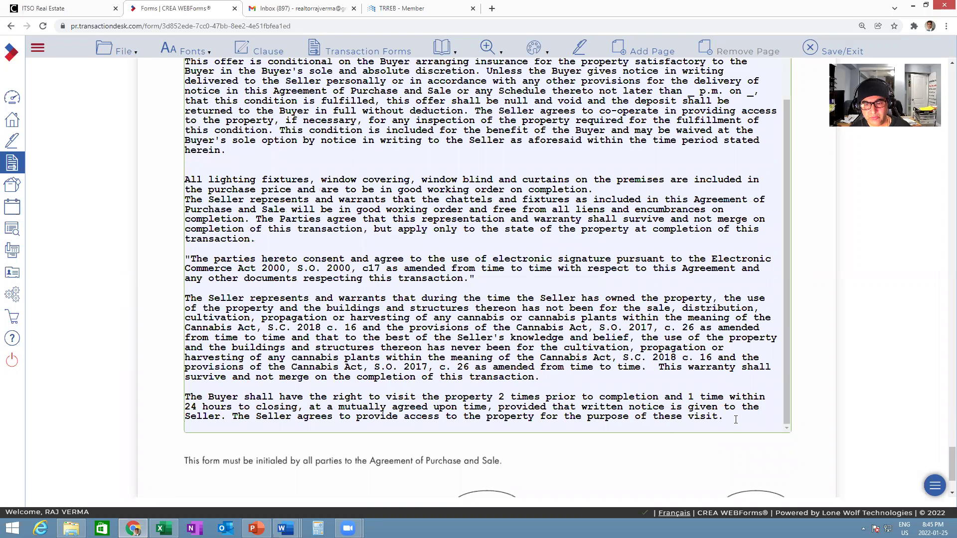
- Add test lines 'ddfdf', 'dfdfdd' and 'df' below the clauses to hit the character limit
key(Return)
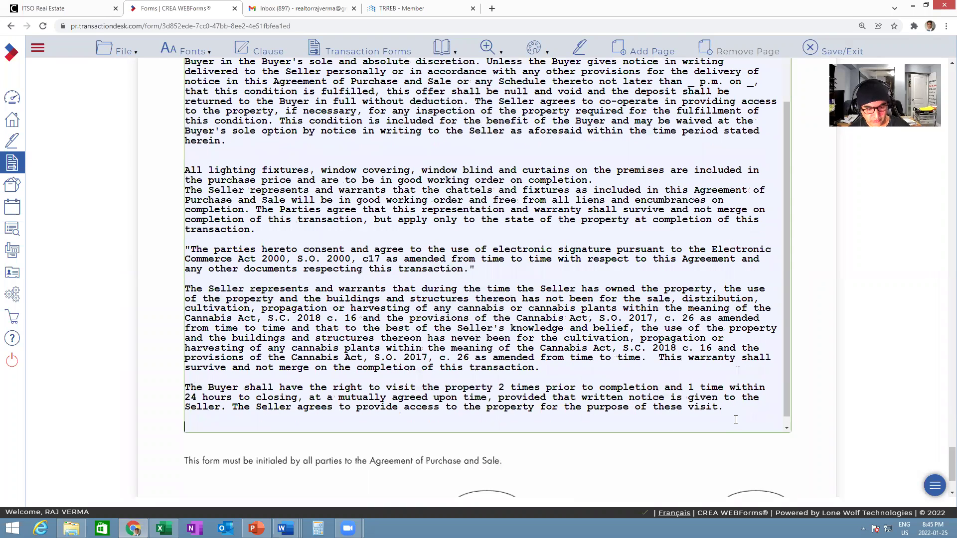
key(Return)
text(ddfdf)
key(Return)
key(Return)
text(dfdfdd)
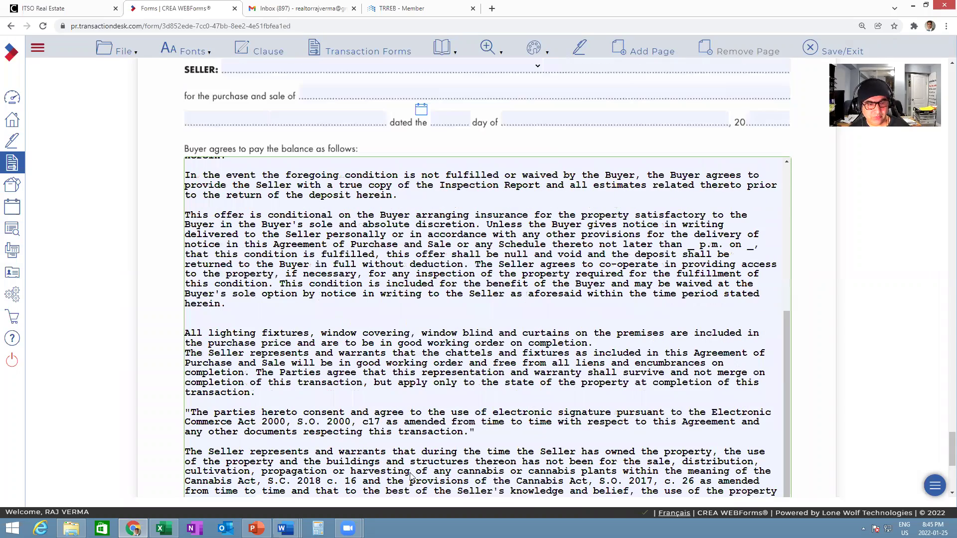
text(df)
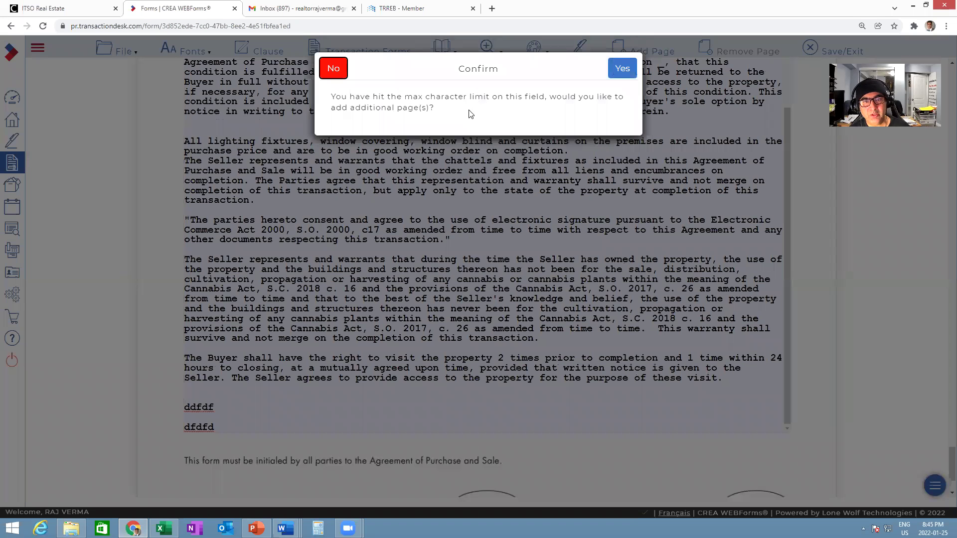
- Accept the Confirm prompt to add an extra continued Schedule A page to Form 100
click(619, 69)
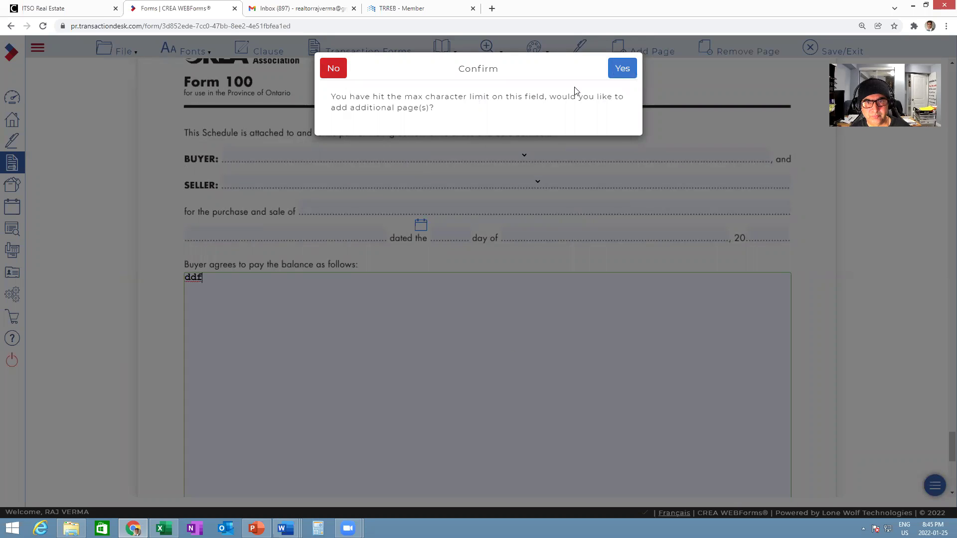
click(622, 69)
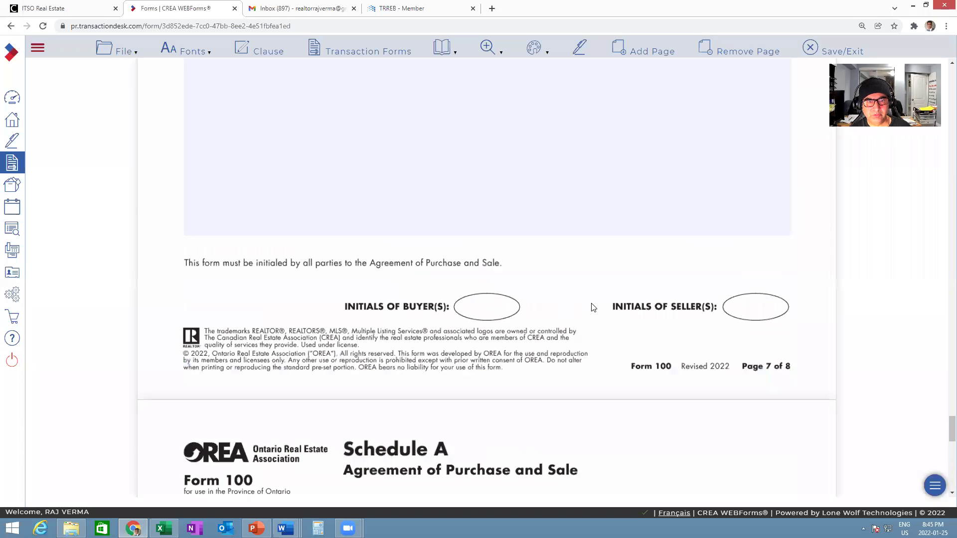
- Select the Schedule A clause text from 'All lighting fixtures' through the end of the box
scroll(591, 305, up, 6)
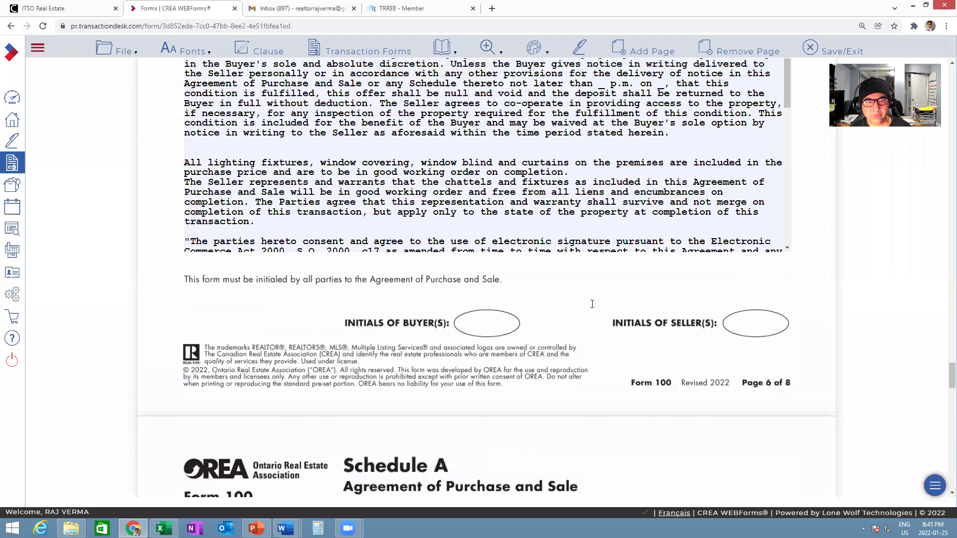
scroll(592, 304, up, 4)
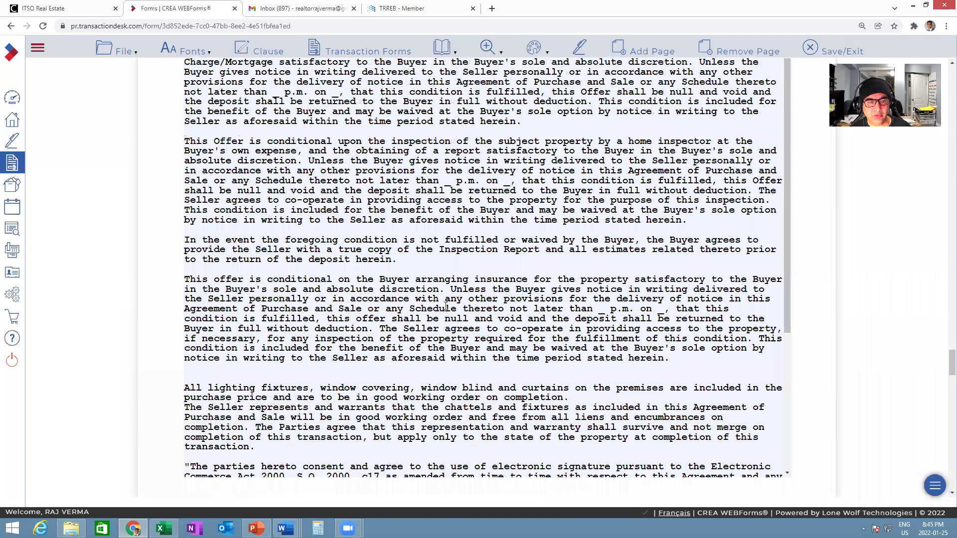
scroll(445, 306, up, 3)
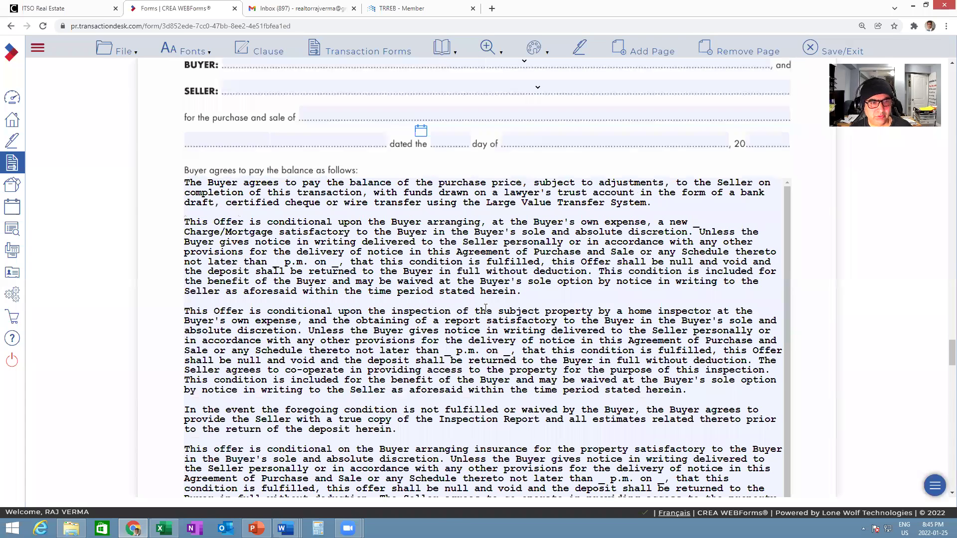
scroll(458, 307, up, 1)
scroll(549, 310, down, 4)
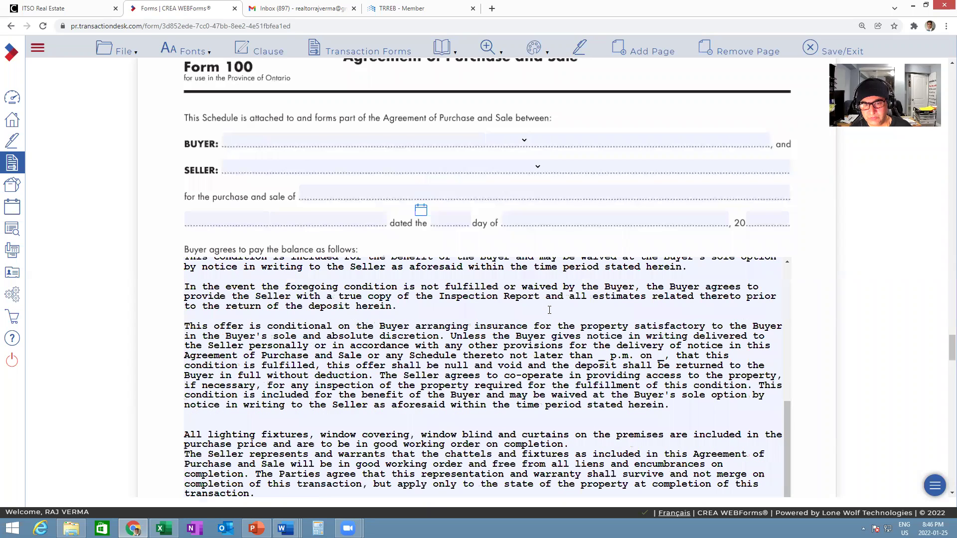
scroll(559, 312, up, 4)
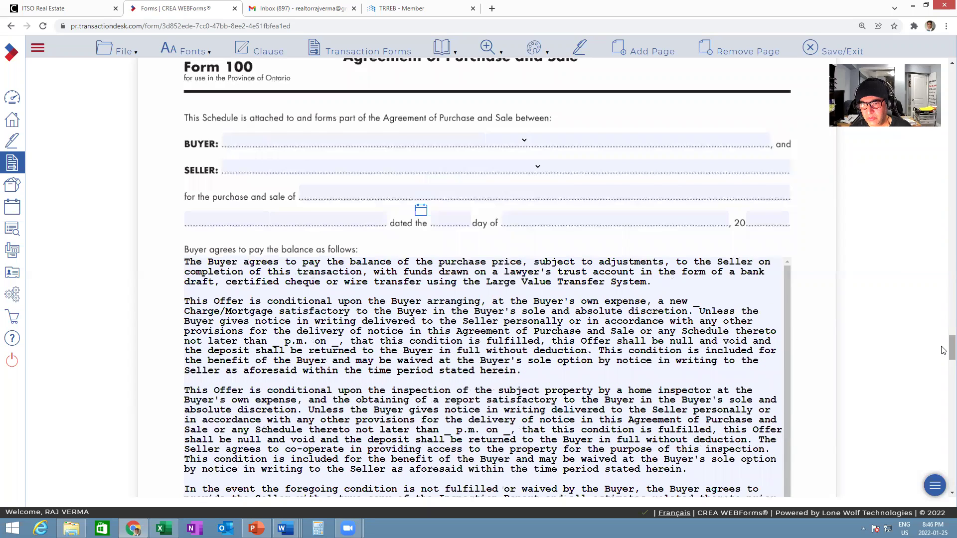
scroll(943, 364, down, 2)
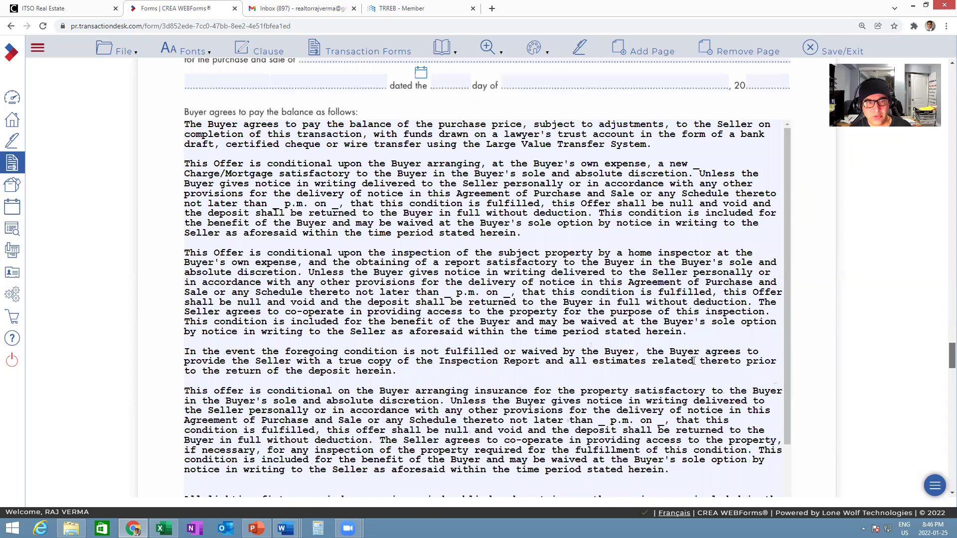
scroll(693, 359, up, 3)
scroll(792, 354, down, 4)
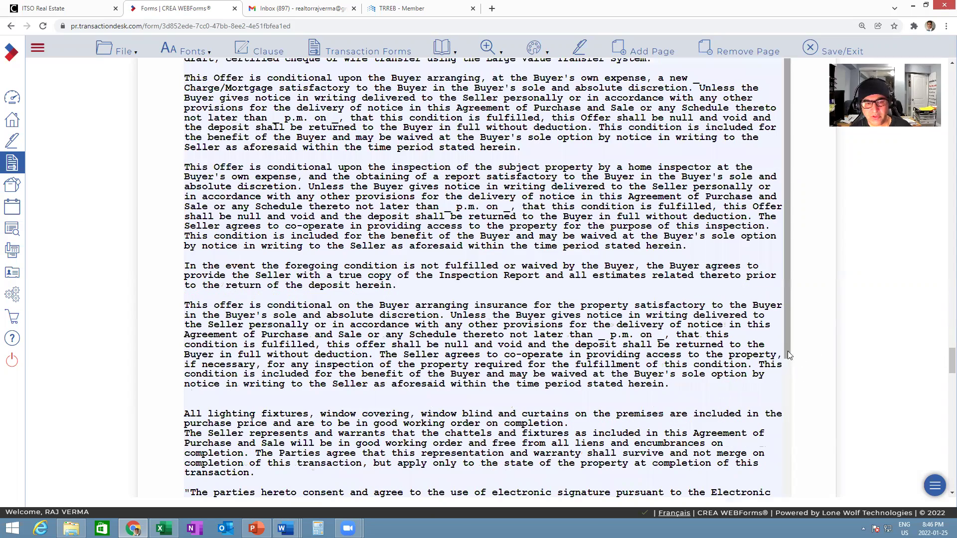
scroll(652, 349, down, 3)
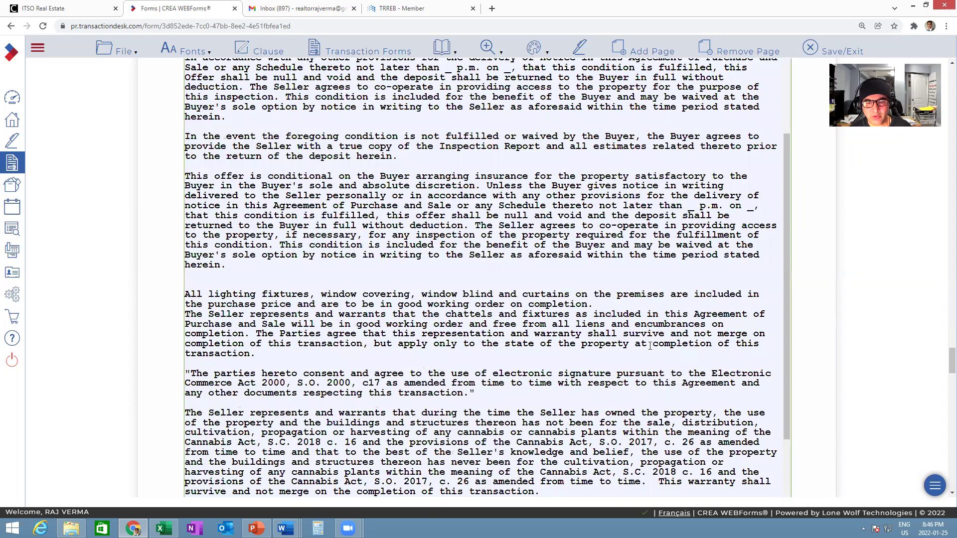
scroll(943, 365, down, 5)
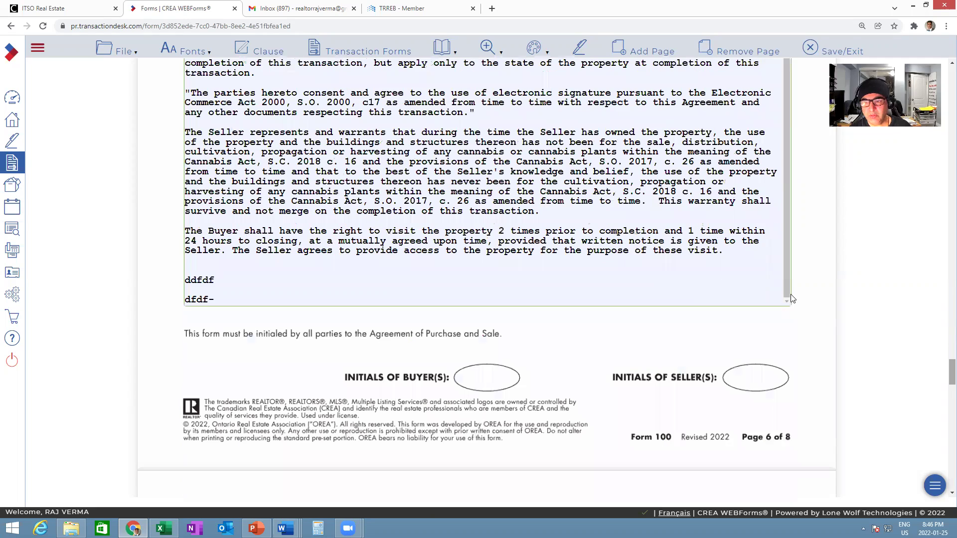
drag(786, 280, 787, 157)
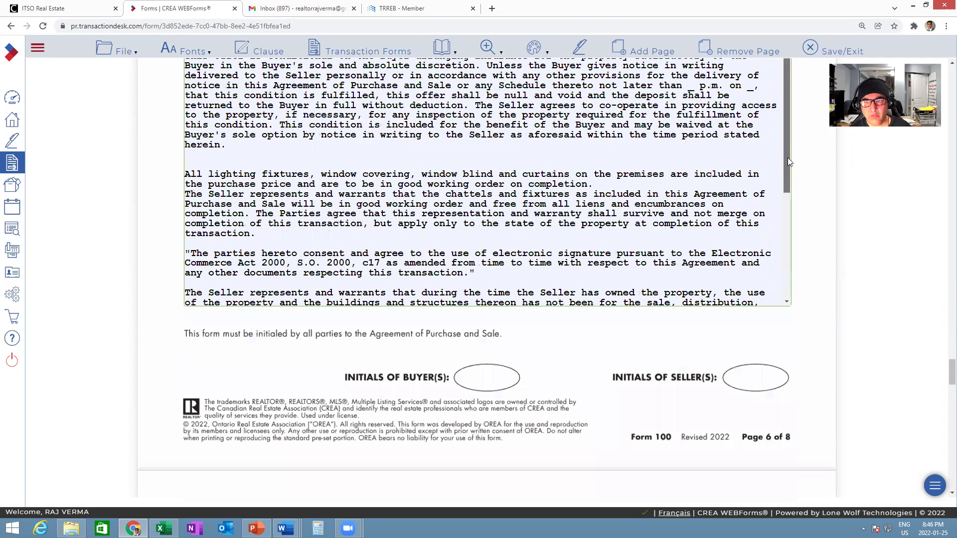
scroll(786, 132, up, 1)
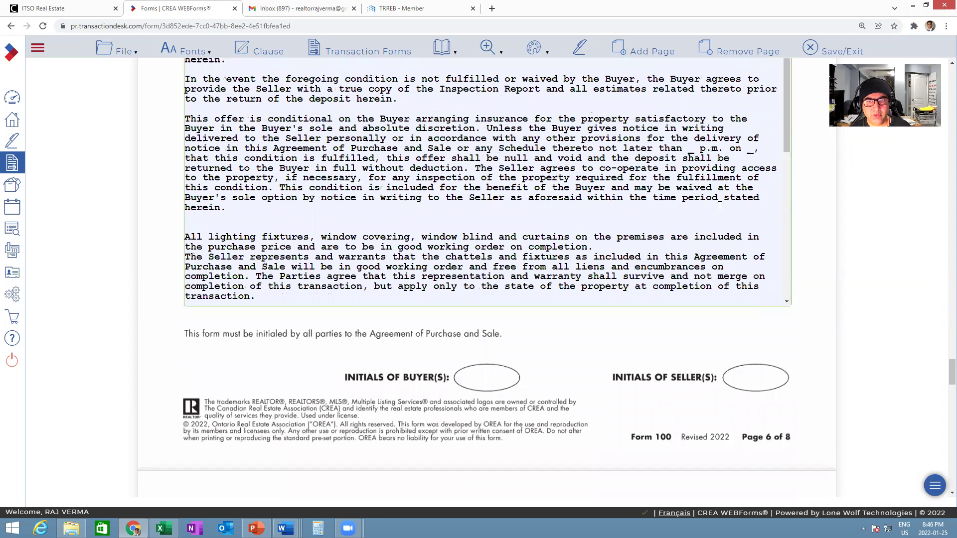
scroll(787, 295, up, 3)
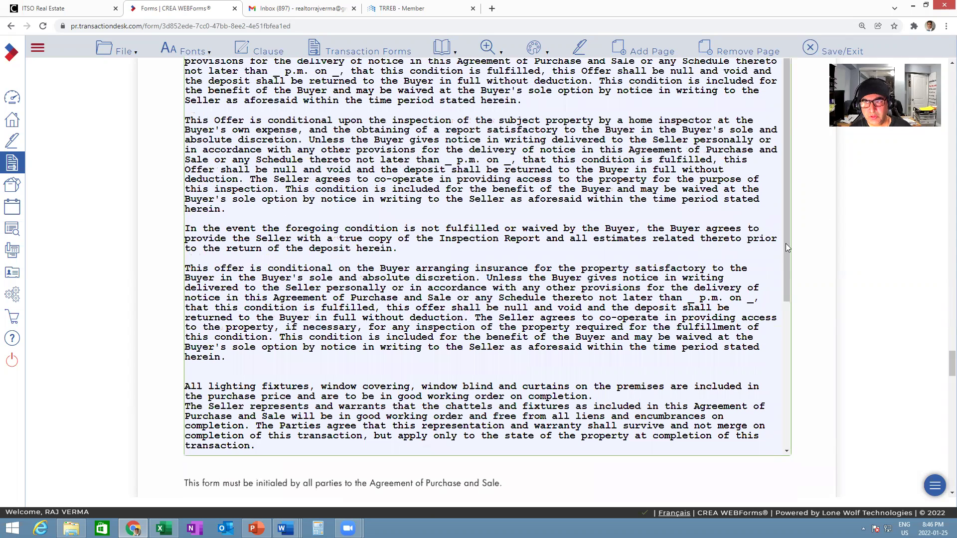
scroll(776, 262, up, 4)
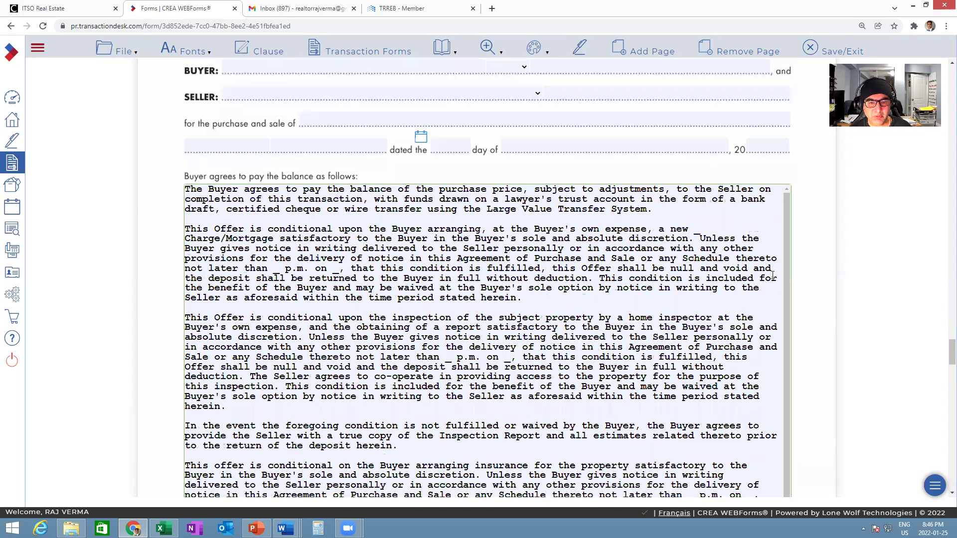
scroll(773, 274, down, 4)
drag(784, 389, 785, 215)
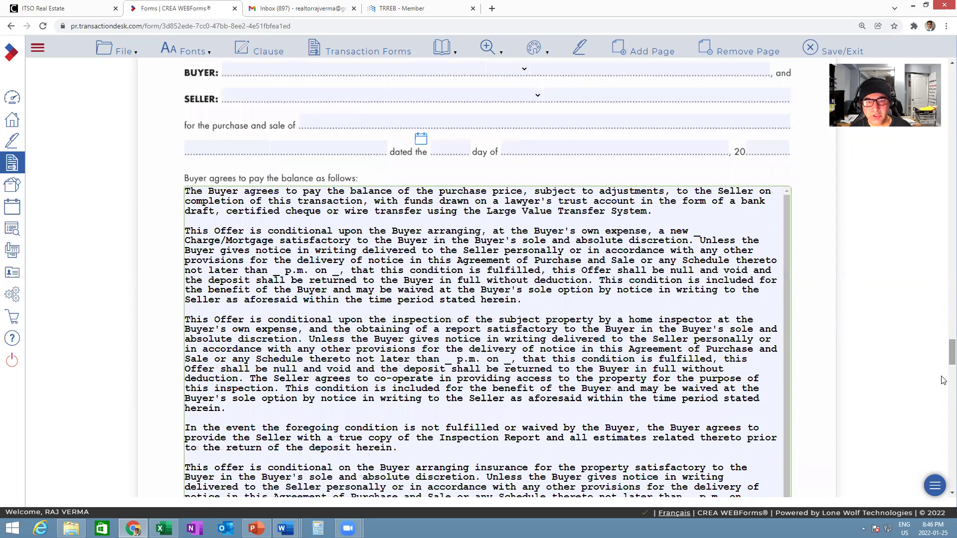
scroll(943, 378, down, 8)
drag(185, 143, 730, 163)
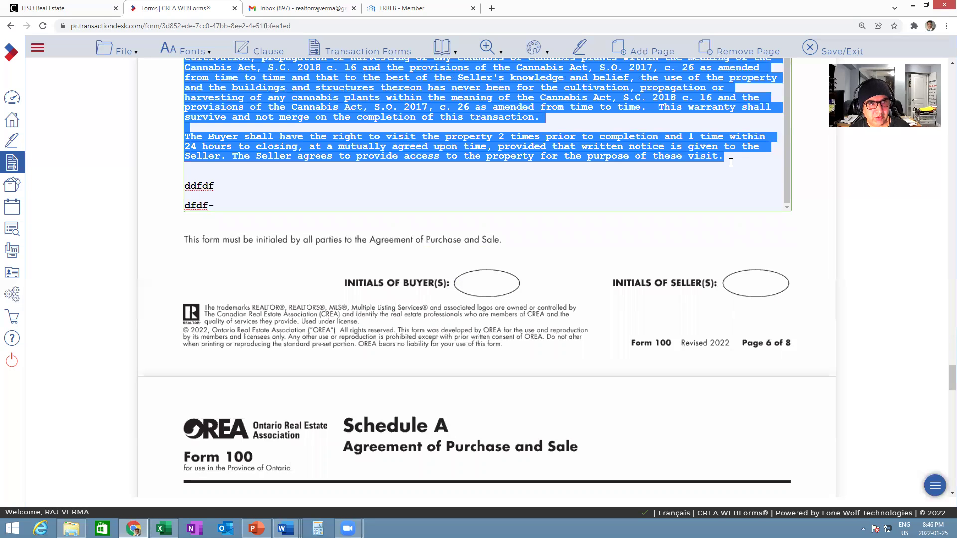
- Move the lighting, e-signature, cannabis and visit clauses into the next Schedule A box, replacing 'dd-'
key(Delete)
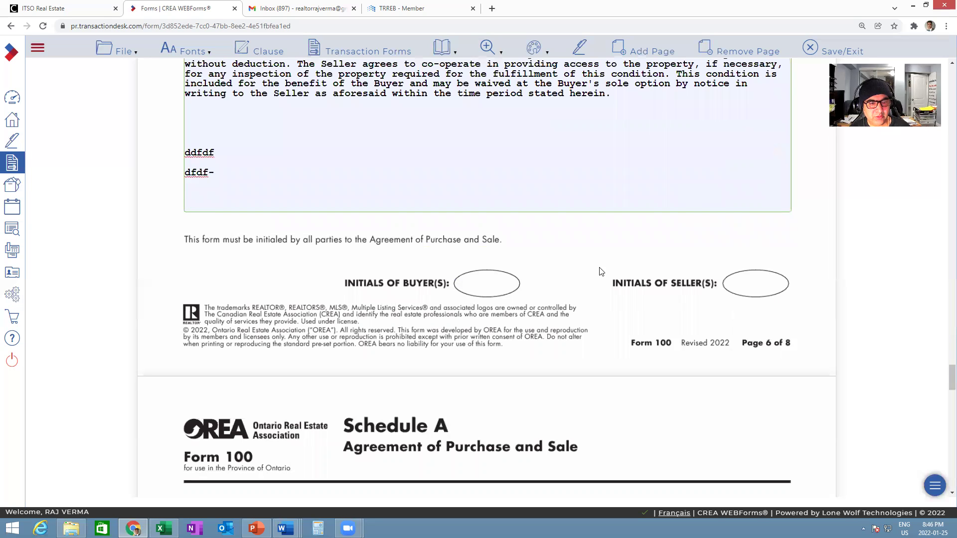
scroll(347, 294, down, 8)
drag(186, 253, 221, 253)
text(All lighting fixtures, window covering, window blind and curtains on the premises are included in the purchase price and are to be in good working order on completion. The Seller represents and warrants that the chattels and fixtures as included in this Agreement of Purchase and Sale will be in good working order and free from all liens and encumbrances on completion. The Parties agree that this representation and warranty shall survive and not merge on completion of this transaction, but apply only to the state of the property at completion of this transaction.  "The parties hereto consent and agree to the use of electronic signature pursuant to the Electronic Commerce Act 2000, S.O. 2000, c17 as amended from time to time with respect to this Agreement and any other documents respecting this transaction."  The Seller represents and warrants that during the time the Seller has owned the property, the use of the property and the buildings and structures thereon has not been for the sale, distribution, cultivation, propagation or harvesting of any cannabis or cannabis plants within the meaning of the Cannabis Act, S.C. 2018 c. 16 and the provisions of the Cannabis Act, S.O. 2017, c. 26 as amended from time to time and that to the best of the Seller's knowledge and belief, the use of the property and the buildings and structures thereon has never been for the cultivation, propagation or harvesting of any cannabis plants within the meaning of the Cannabis Act, S.C. 2018 c. 16 and the provisions of the Cannabis Act, S.O. 2017, c. 26 as amended from time to time.  This warranty shall survive and not merge on the completion of this transaction.  The Buyer shall have the right to visit the property 2 times prior to completion and 1 time within 24 hours to closing, at a mutually agreed upon time, provided that written notice is given to the Seller. The Seller agrees to provide access to the property for the purpose of these visit.)
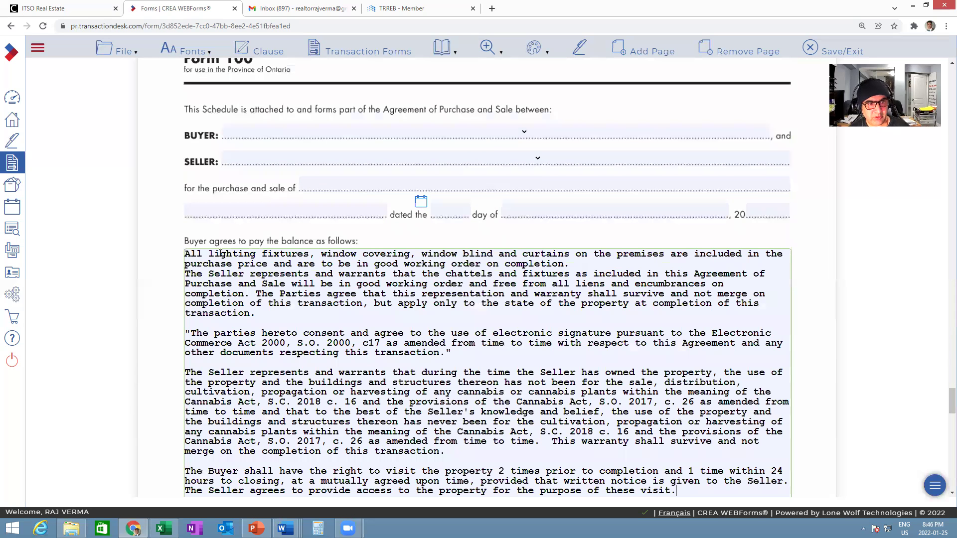
- Delete the leftover test lines 'ddfdf' and 'dfdf-' from the balance box
scroll(282, 277, up, 3)
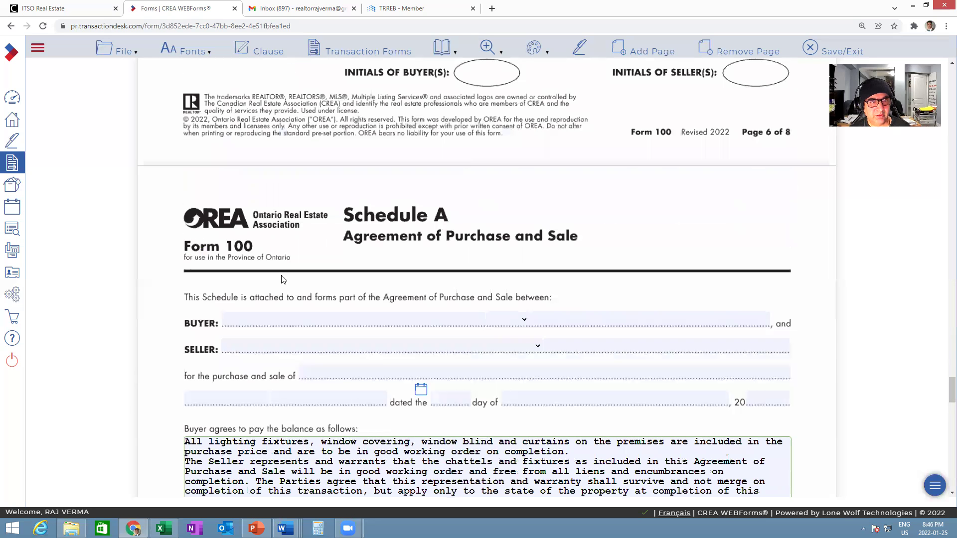
scroll(203, 263, up, 5)
drag(198, 252, 225, 275)
key(Delete)
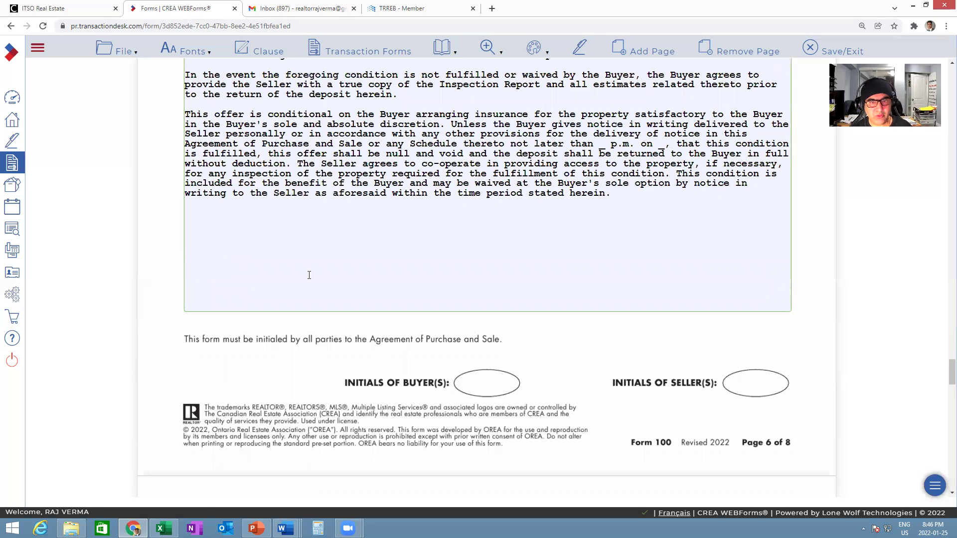
- Clear the stray text from the last Schedule A box and request removal of its empty page
scroll(353, 291, up, 1)
scroll(354, 291, down, 20)
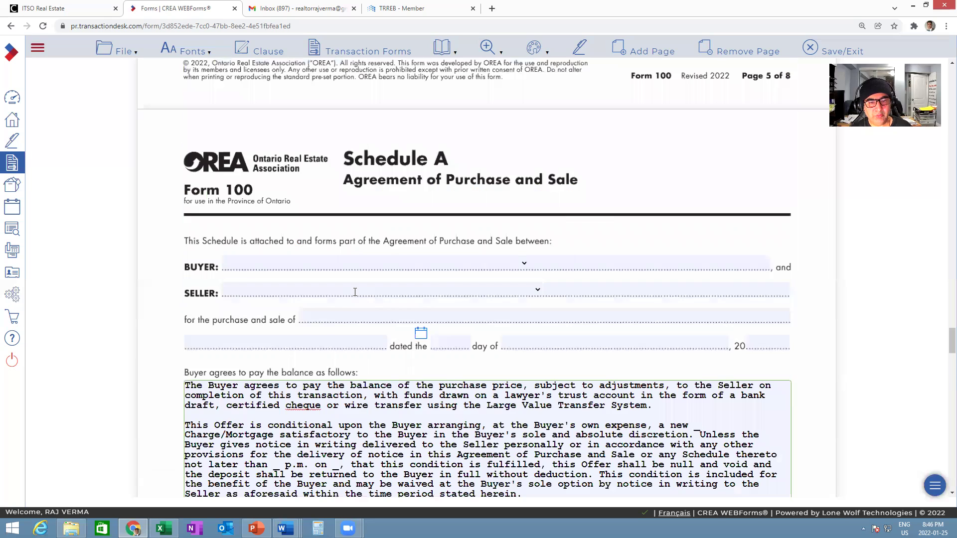
scroll(366, 290, down, 3)
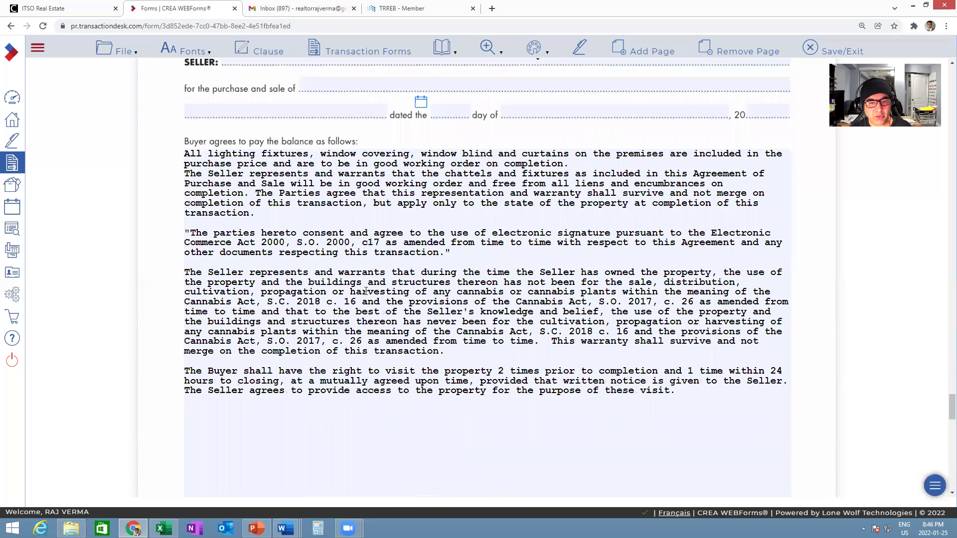
scroll(365, 291, down, 13)
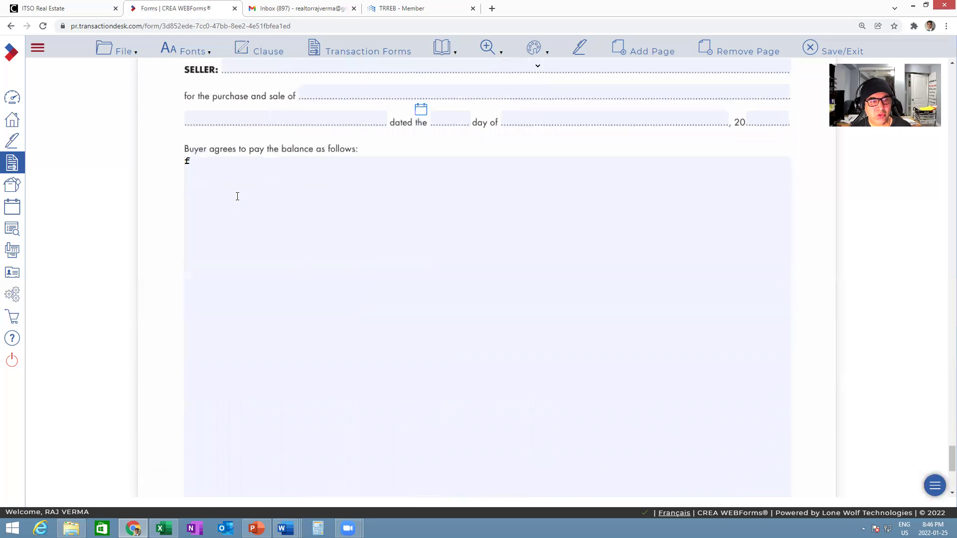
click(206, 161)
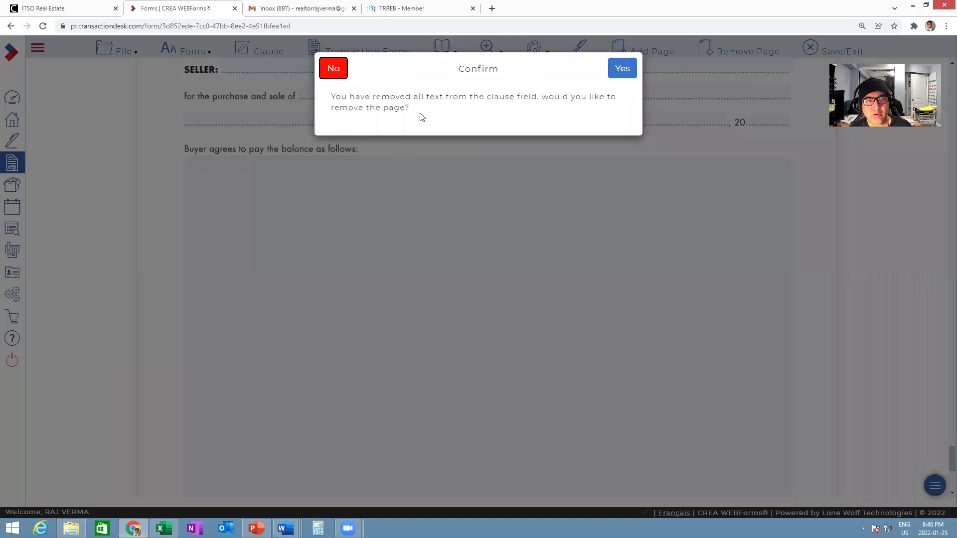
click(335, 72)
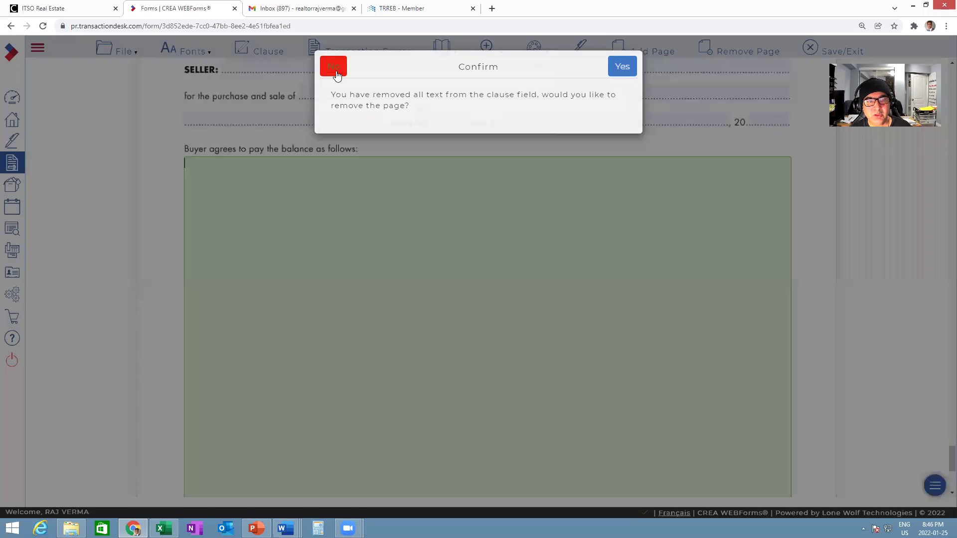
right_click(321, 196)
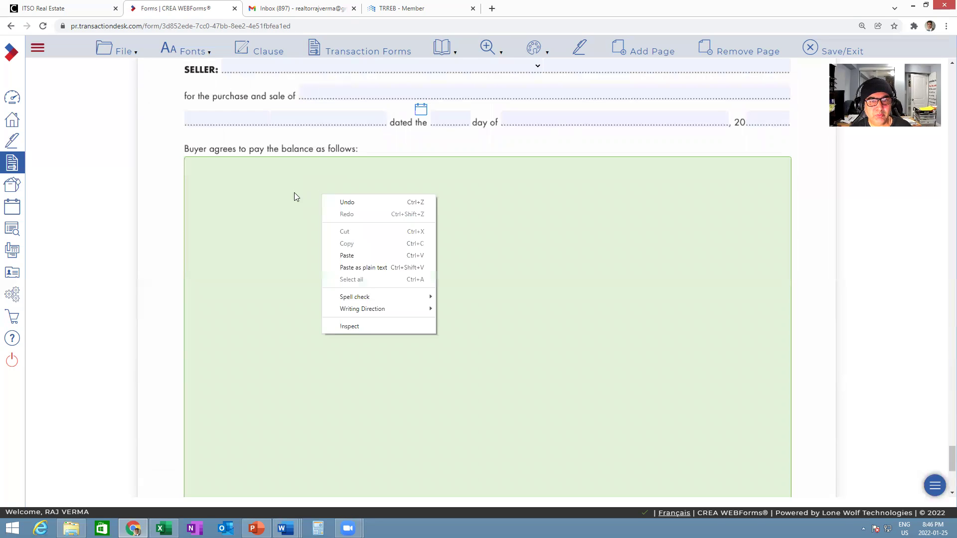
click(446, 209)
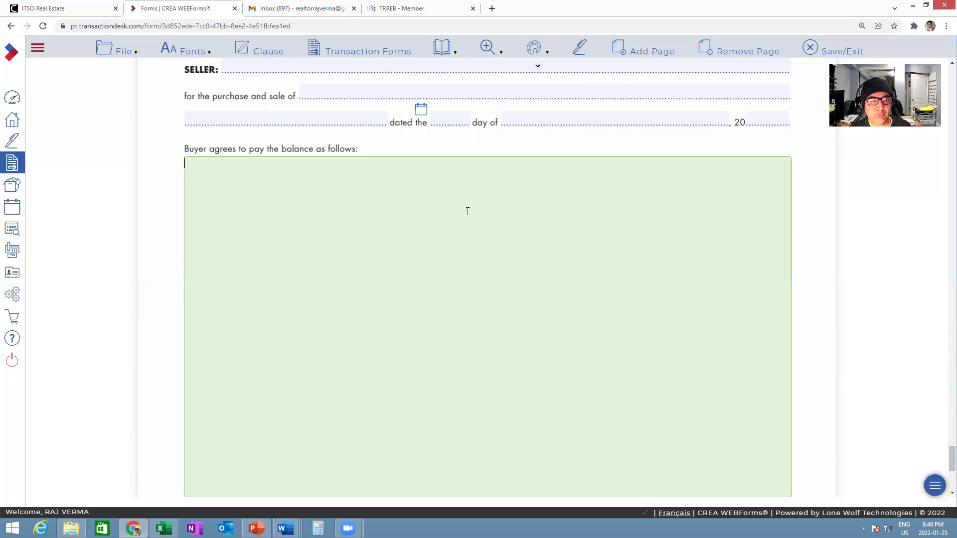
scroll(467, 212, up, 4)
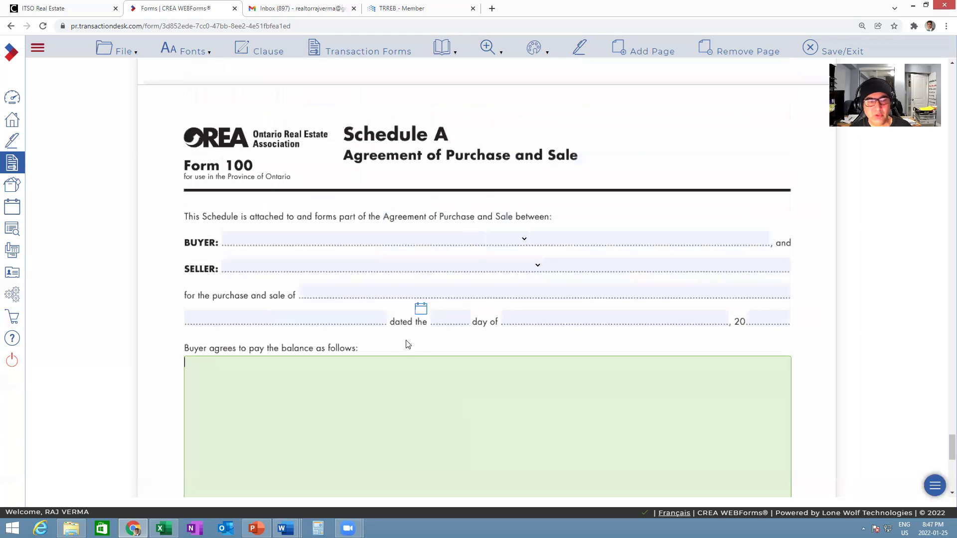
scroll(456, 336, down, 2)
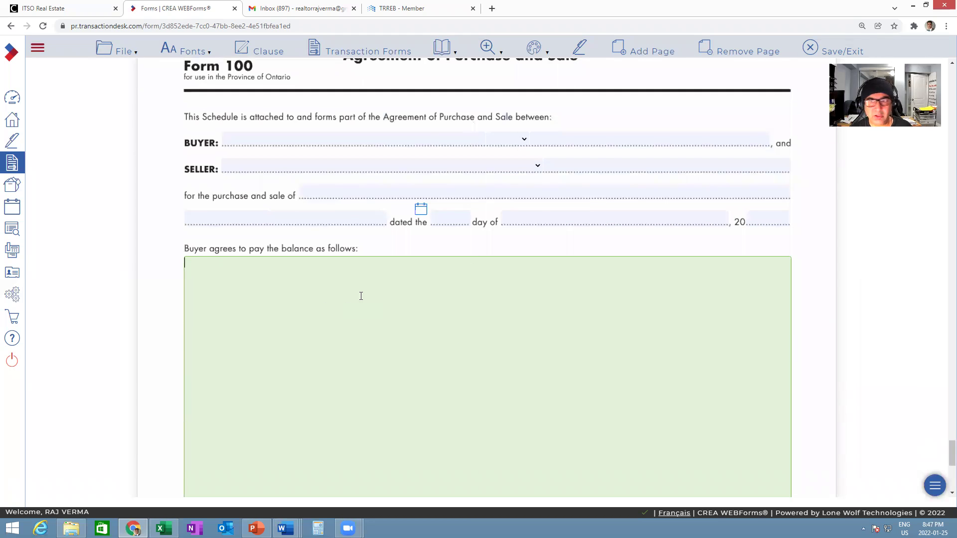
click(738, 51)
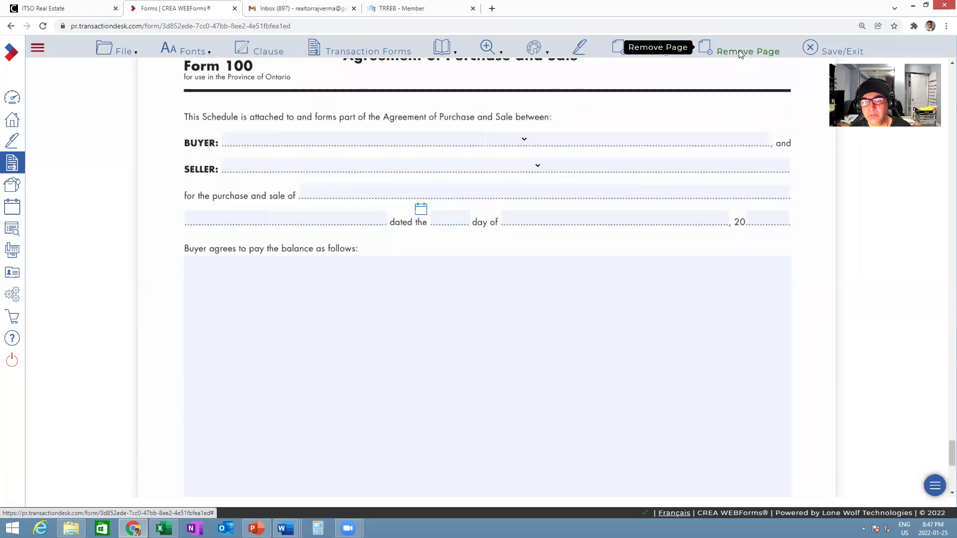
- Confirm deleting the empty Schedule A page, leaving Form 100 at seven pages
click(620, 68)
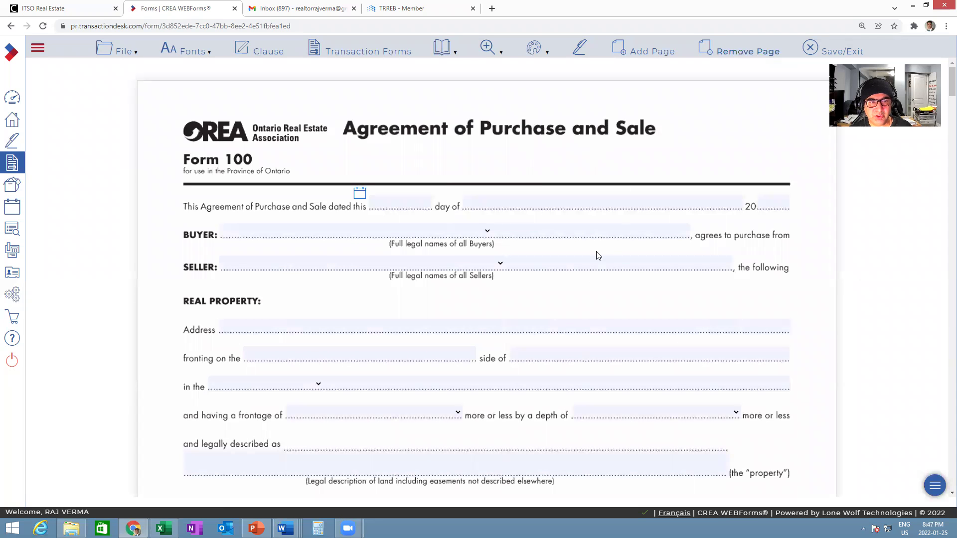
scroll(598, 255, down, 5)
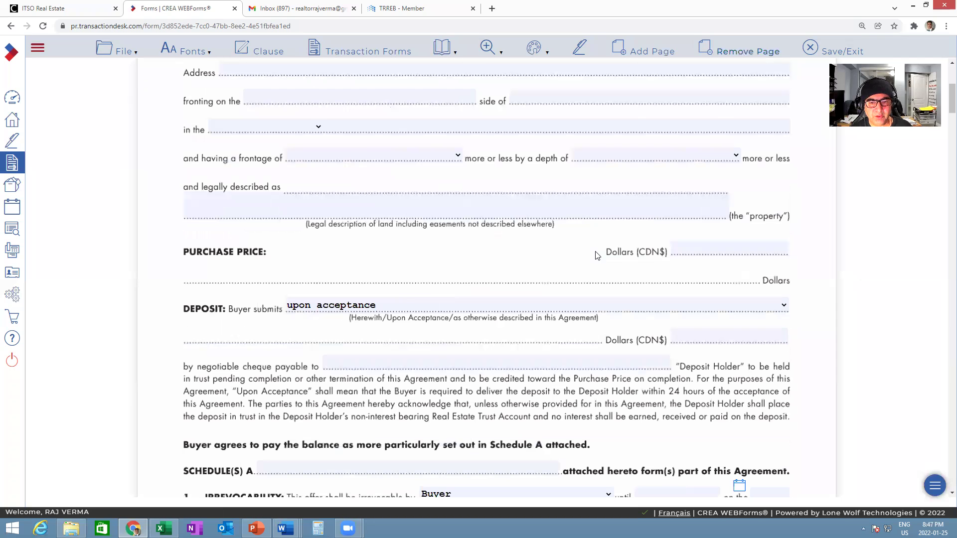
scroll(597, 255, down, 15)
scroll(598, 256, down, 15)
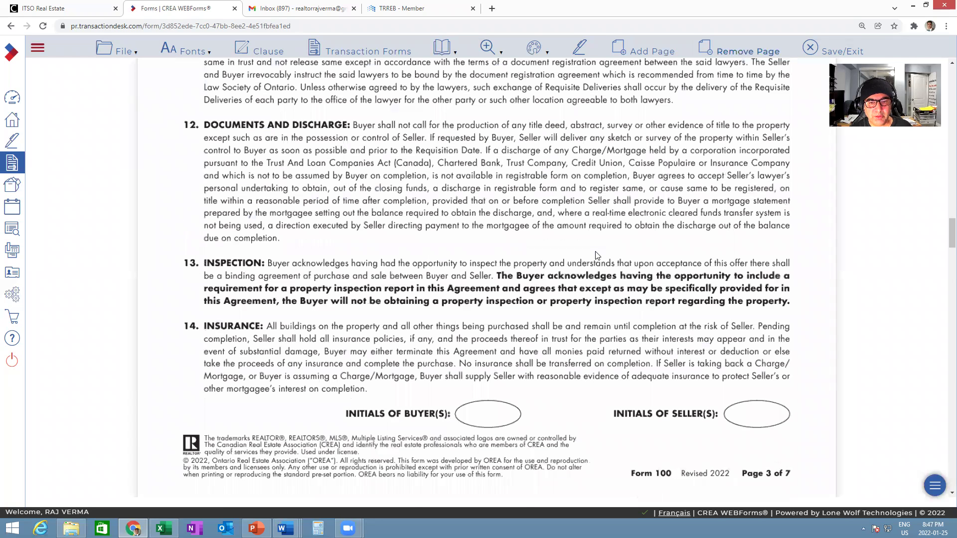
scroll(597, 256, down, 20)
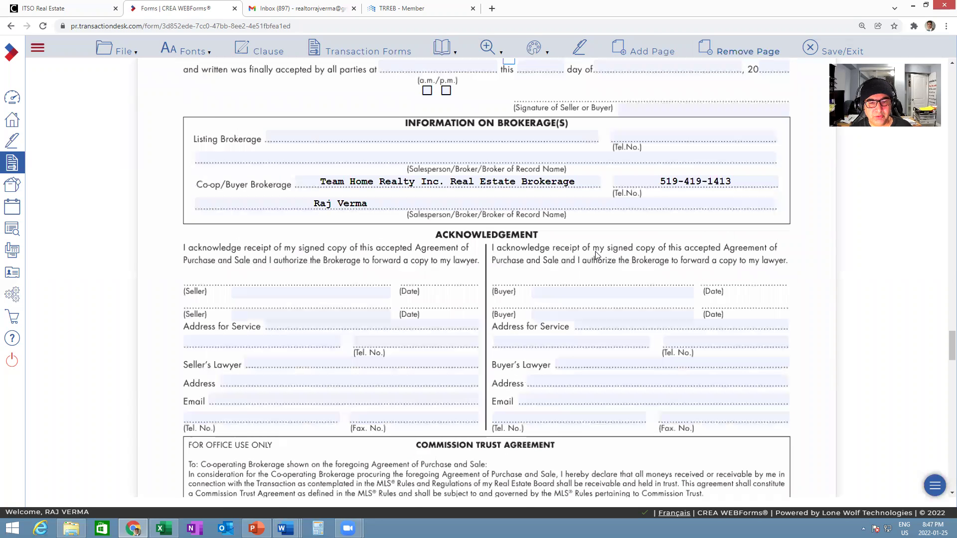
scroll(597, 256, down, 10)
scroll(339, 189, down, 4)
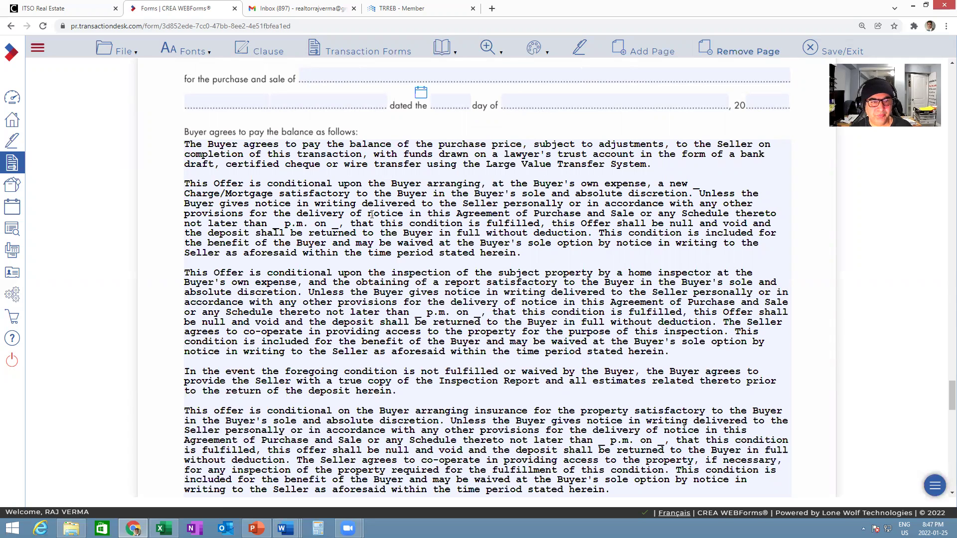
- Review the time and date blanks in the mortgage, inspection and insurance clauses
drag(273, 222, 345, 224)
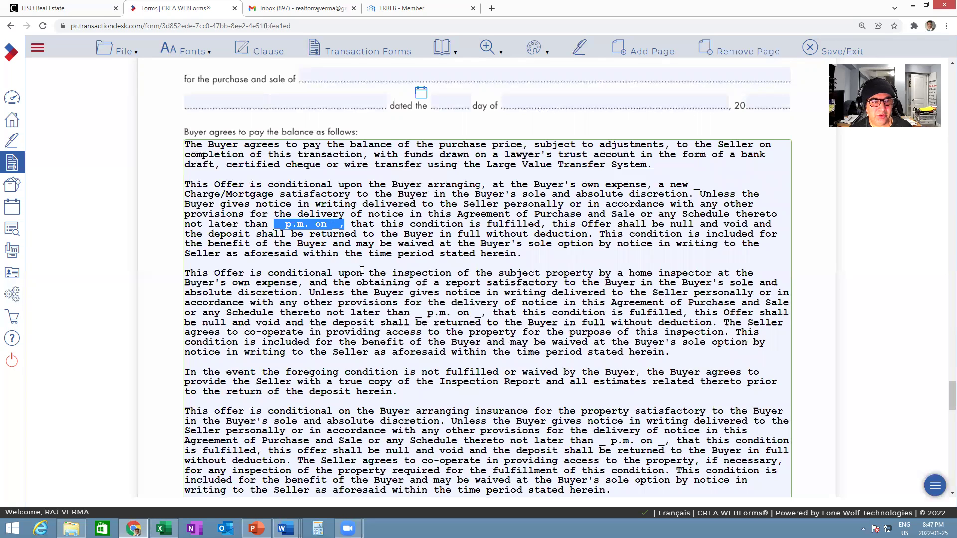
scroll(340, 235, down, 1)
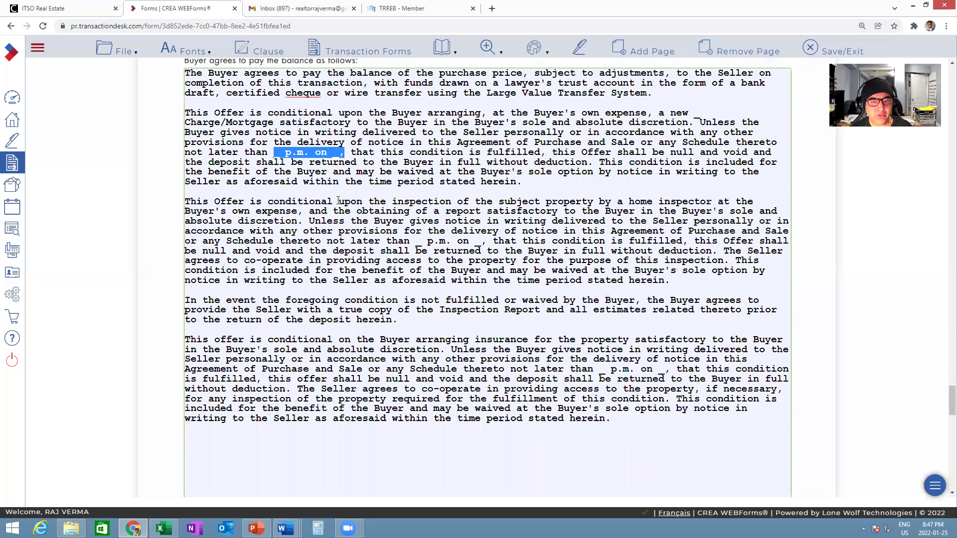
scroll(338, 200, down, 1)
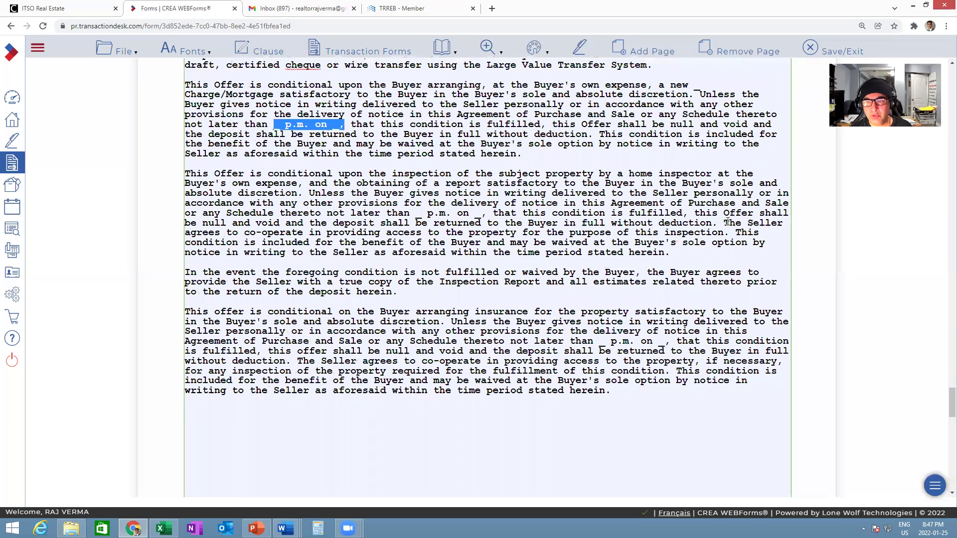
drag(414, 213, 489, 215)
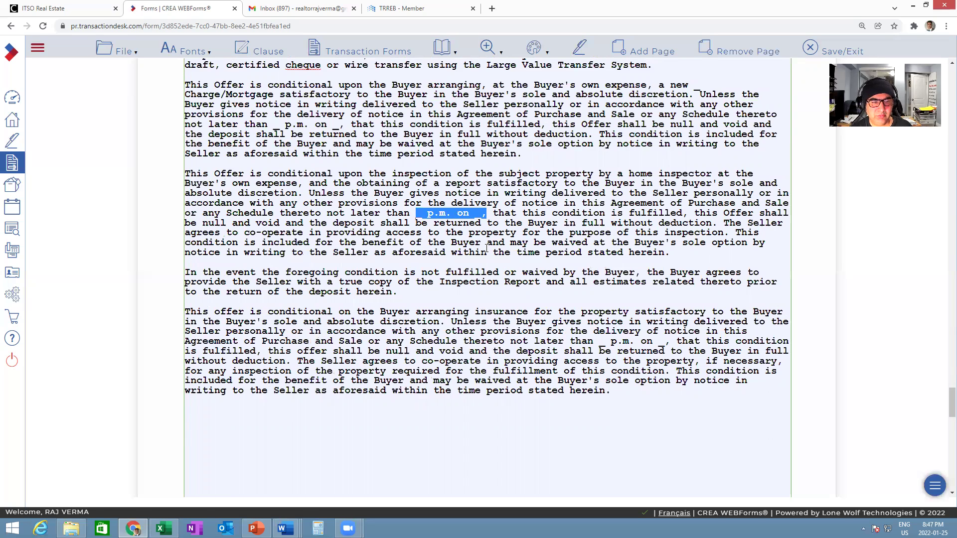
scroll(486, 248, down, 2)
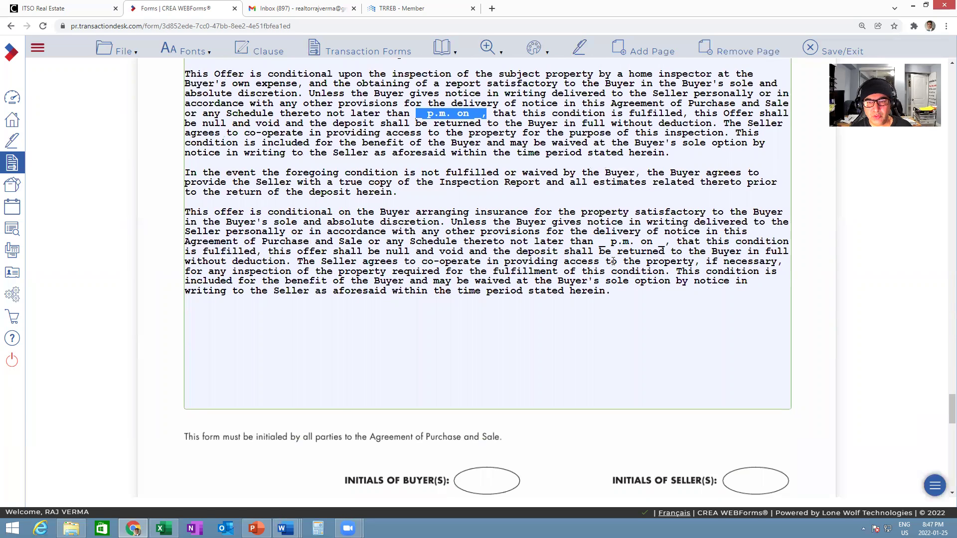
drag(598, 242, 666, 242)
click(517, 320)
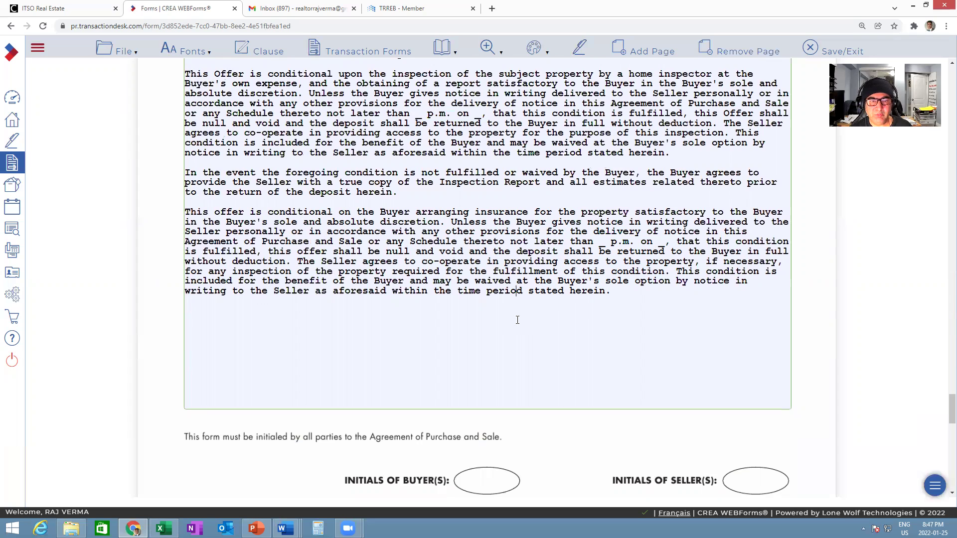
- Check the home inspection condition paragraph and look over the rest of Schedule A
scroll(519, 318, up, 4)
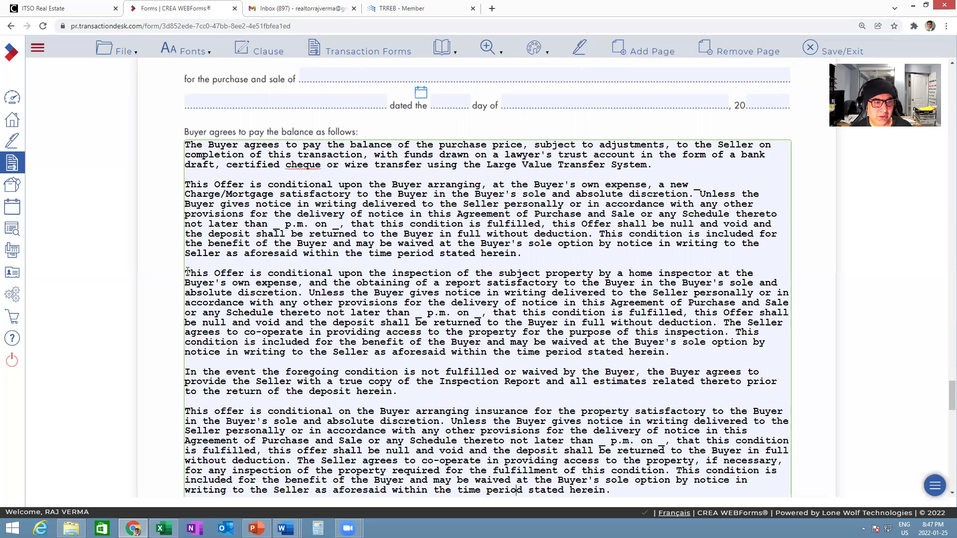
drag(186, 273, 680, 353)
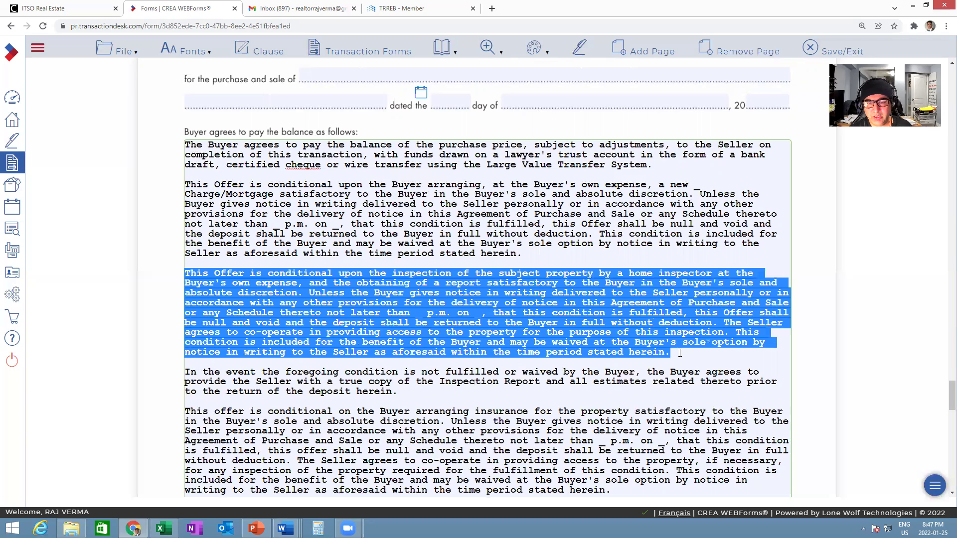
click(547, 256)
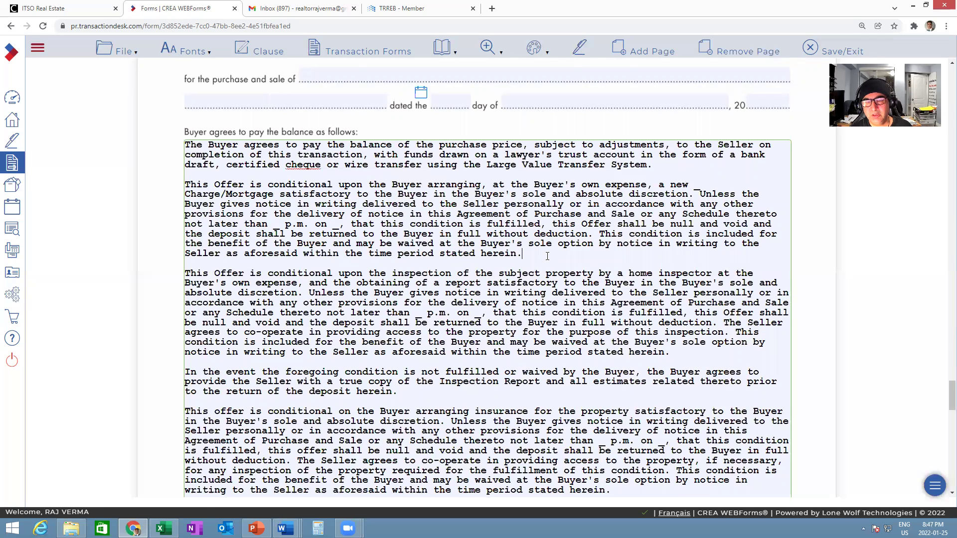
scroll(547, 256, down, 4)
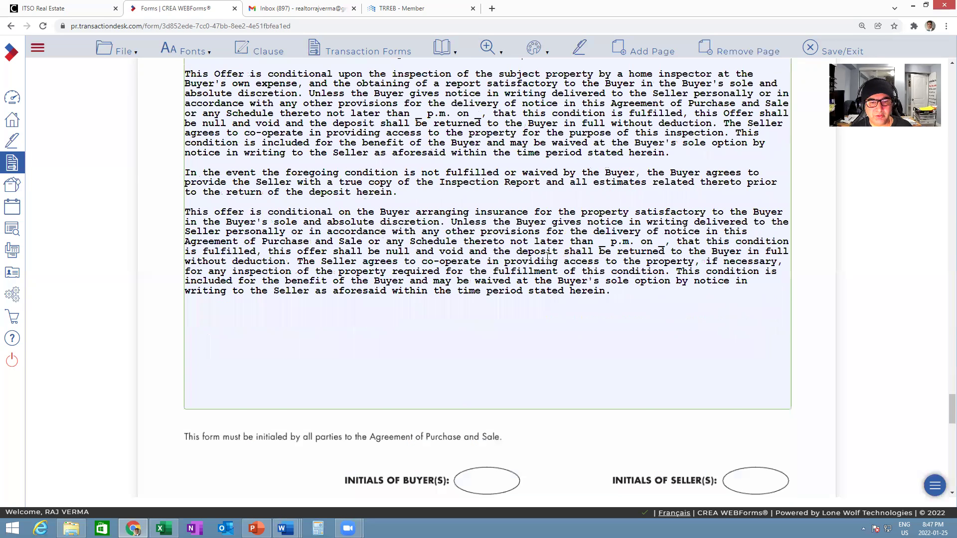
scroll(547, 256, down, 8)
scroll(547, 256, down, 4)
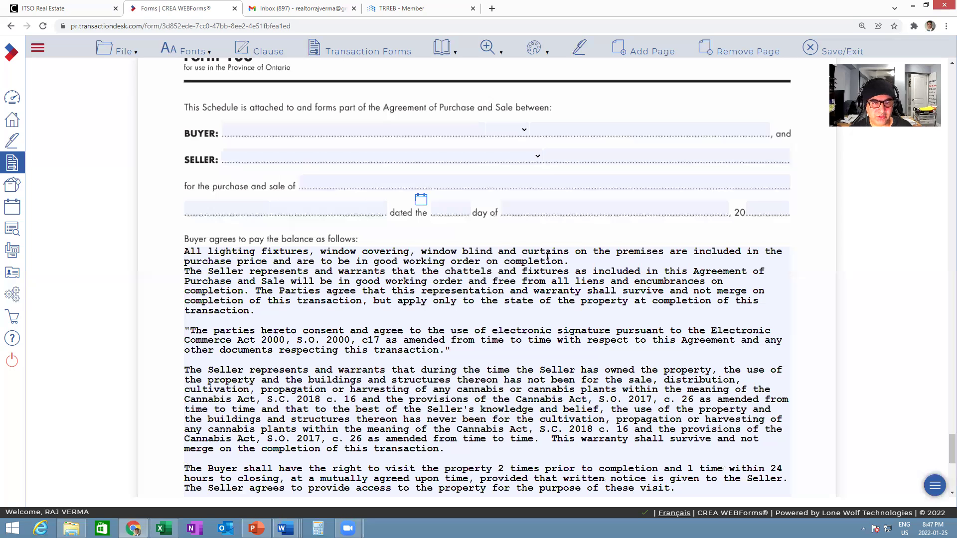
scroll(547, 256, down, 3)
scroll(547, 256, down, 1)
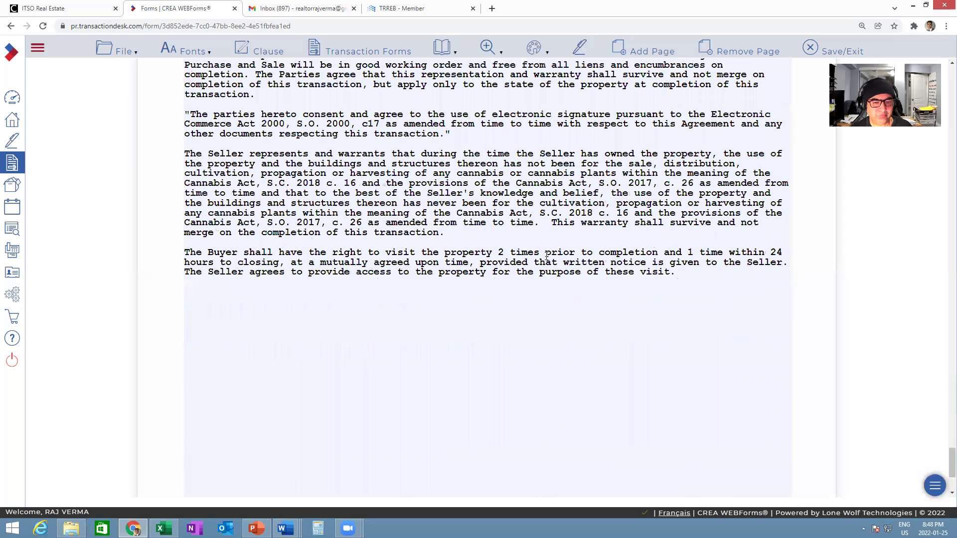
scroll(547, 256, down, 4)
scroll(545, 252, up, 8)
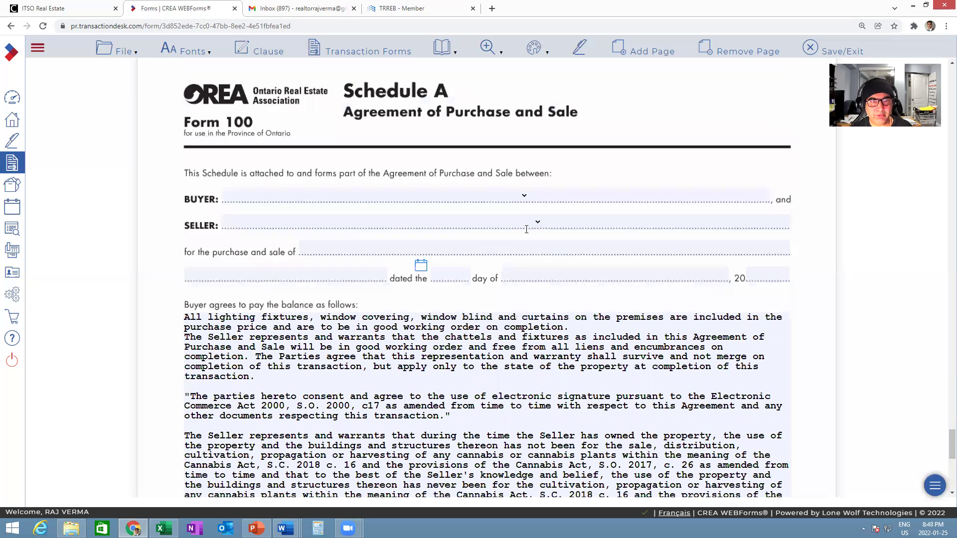
scroll(518, 224, up, 3)
scroll(508, 217, up, 10)
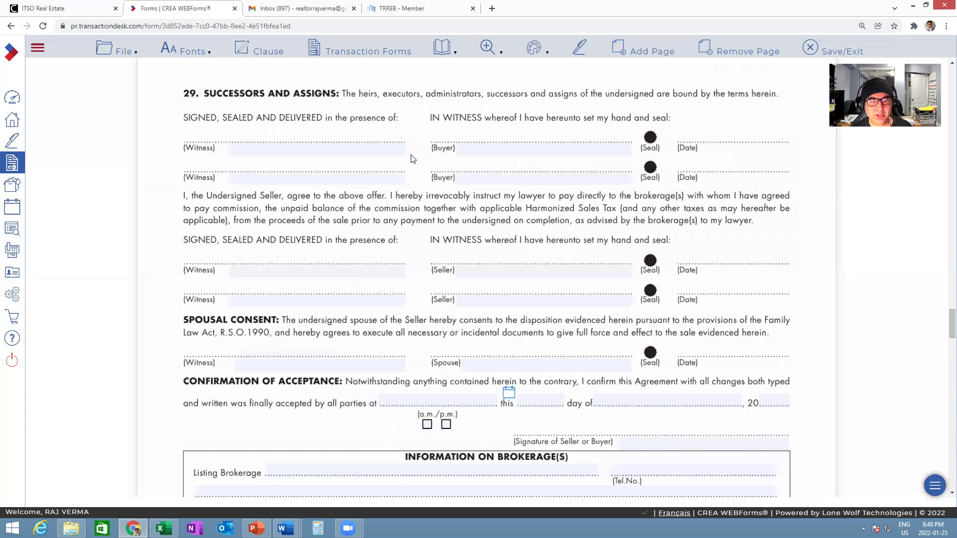
scroll(408, 146, up, 10)
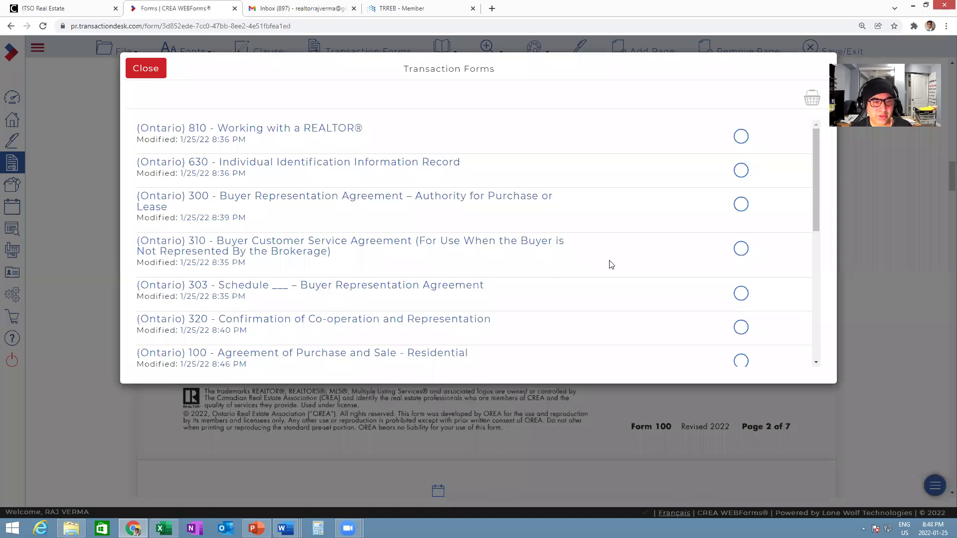
- Open (Ontario) 801 - Offer Summary Document from the Transaction Forms list
drag(816, 234, 815, 331)
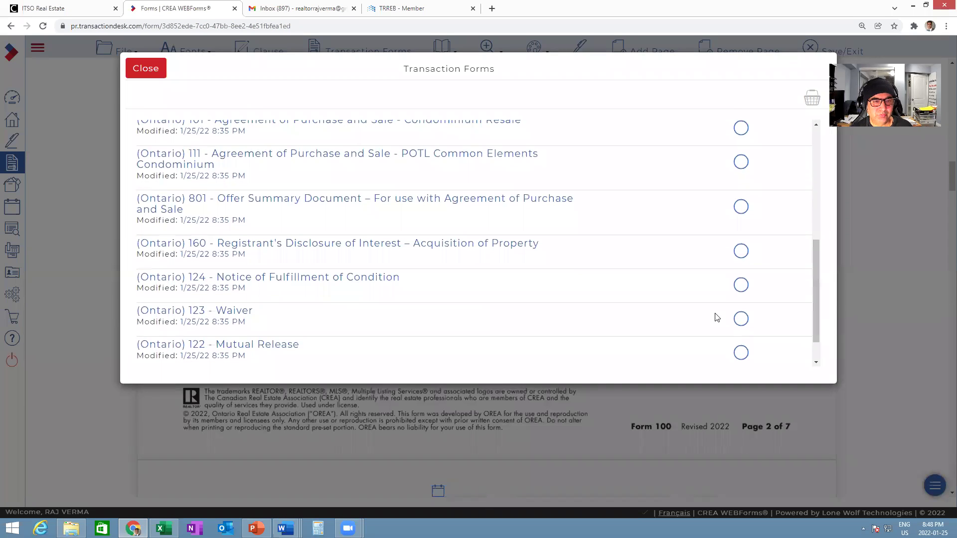
click(290, 205)
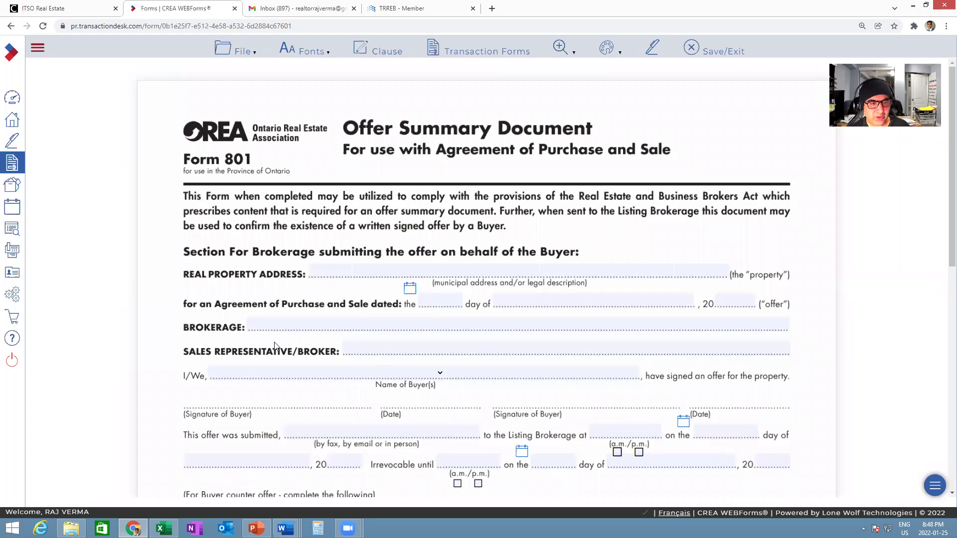
- Choose Team Home Realty Inc. Real Estate Brokerage and enter the agent's name as sales representative
click(302, 324)
click(297, 345)
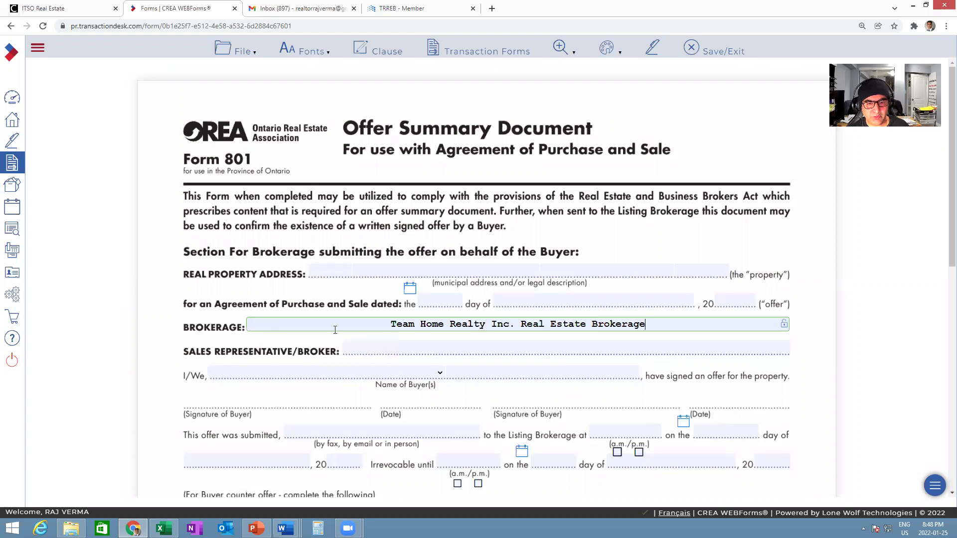
click(400, 345)
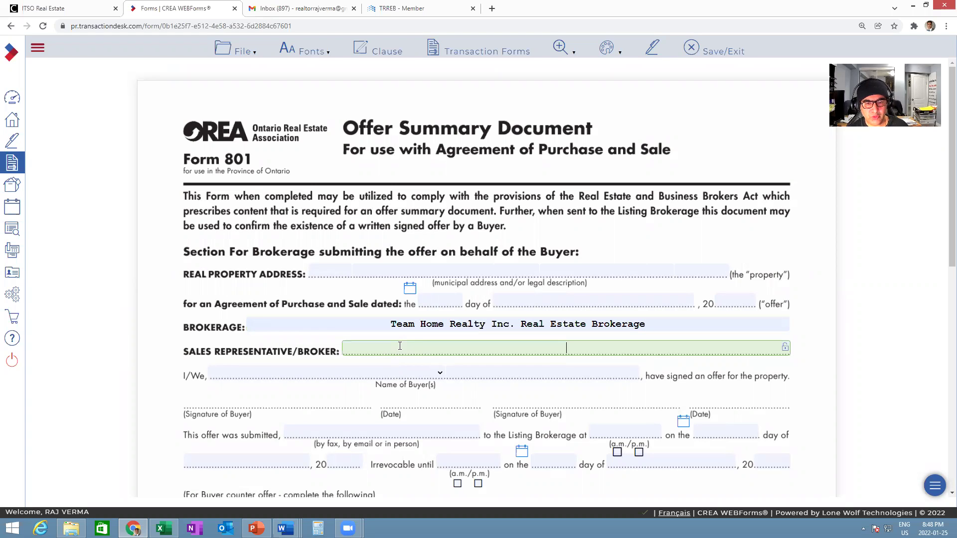
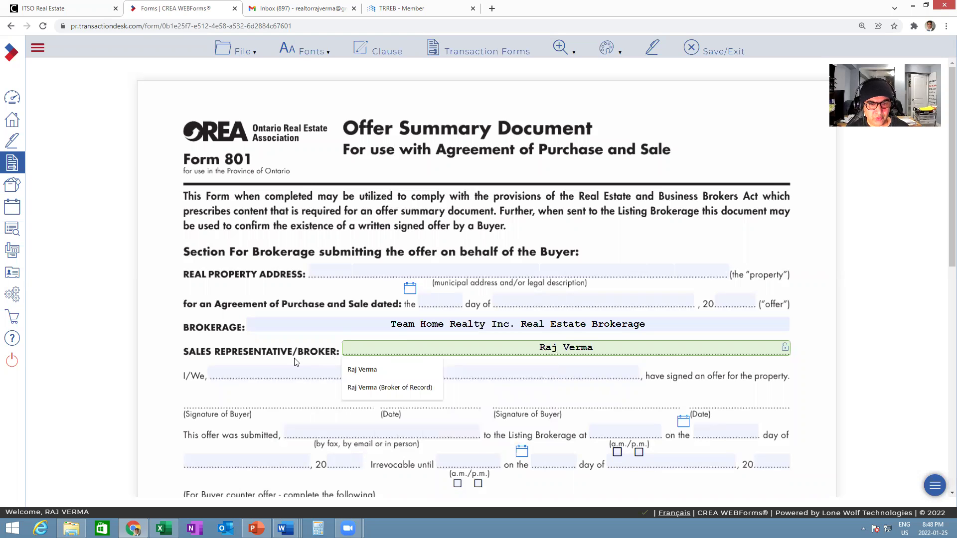
click(362, 370)
- Append '/ Saleperson' to the sales representative entry on Form 801
click(607, 347)
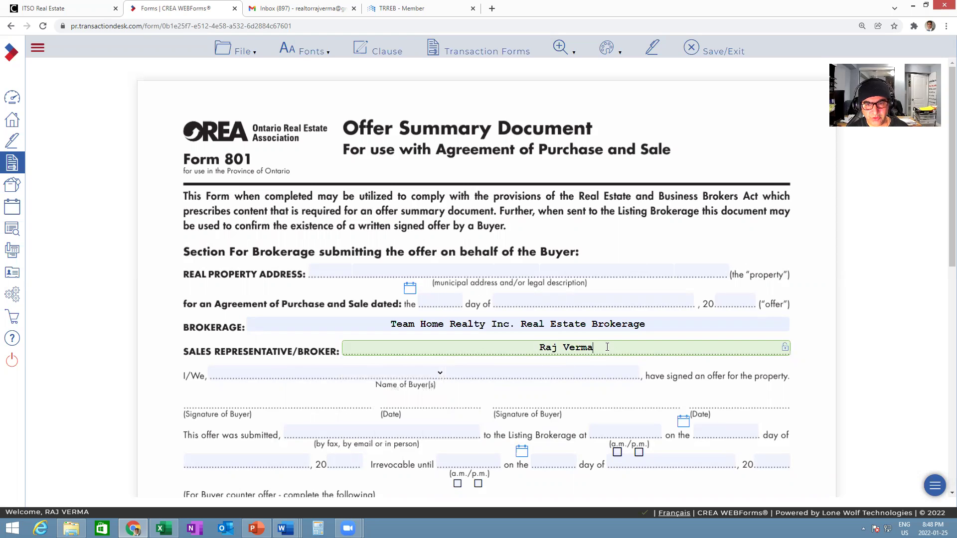
text(/ Sale)
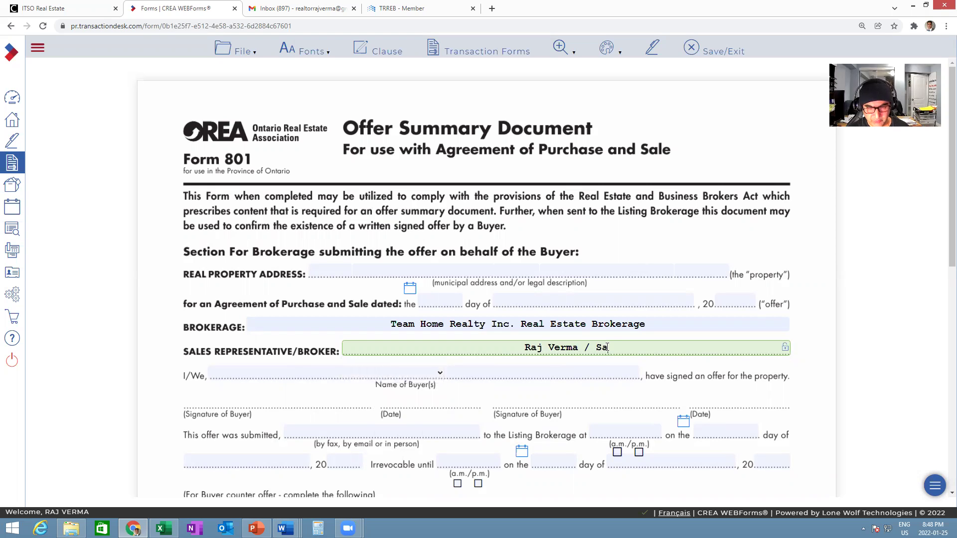
text(person)
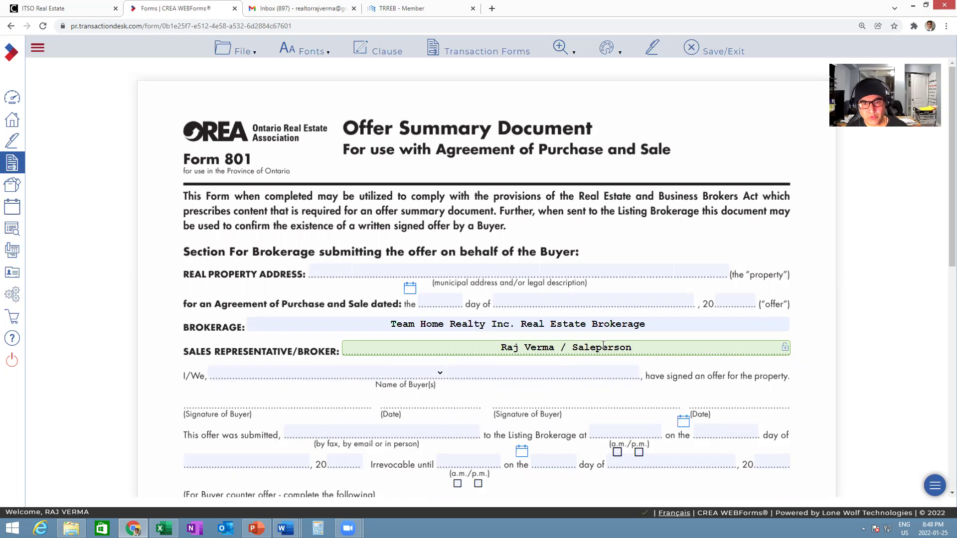
click(526, 367)
click(424, 353)
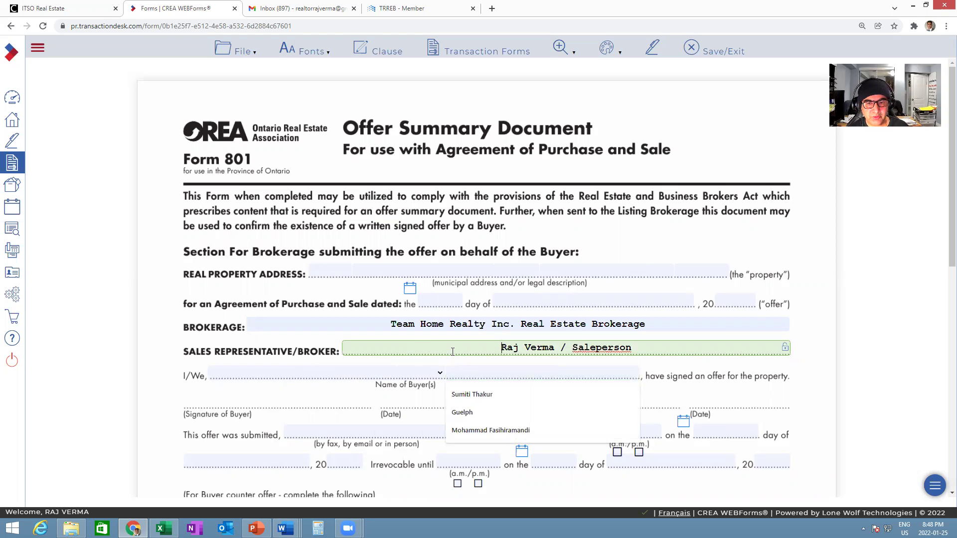
scroll(452, 351, down, 1)
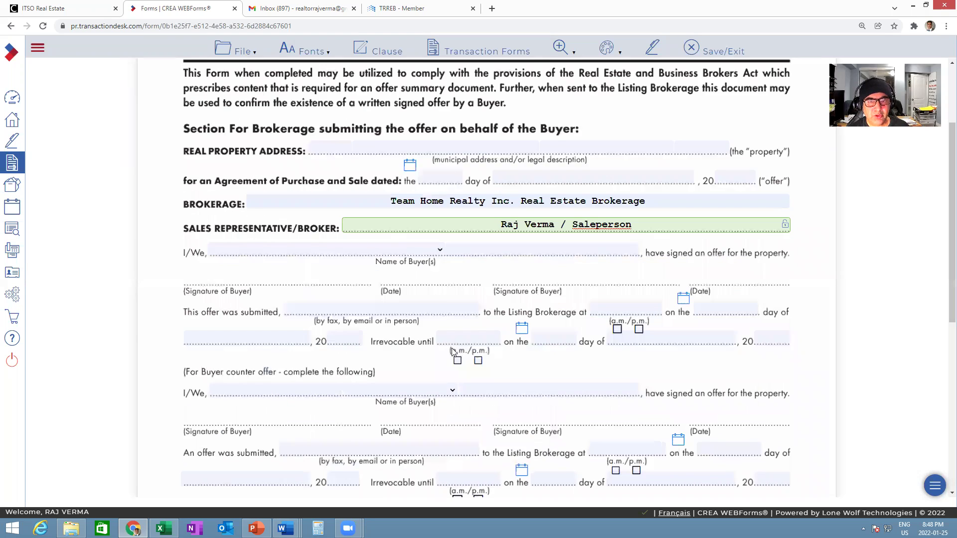
scroll(452, 349, up, 1)
- Open (Ontario) 160 - Registrant's Disclosure of Interest from the Transaction Forms list
click(460, 56)
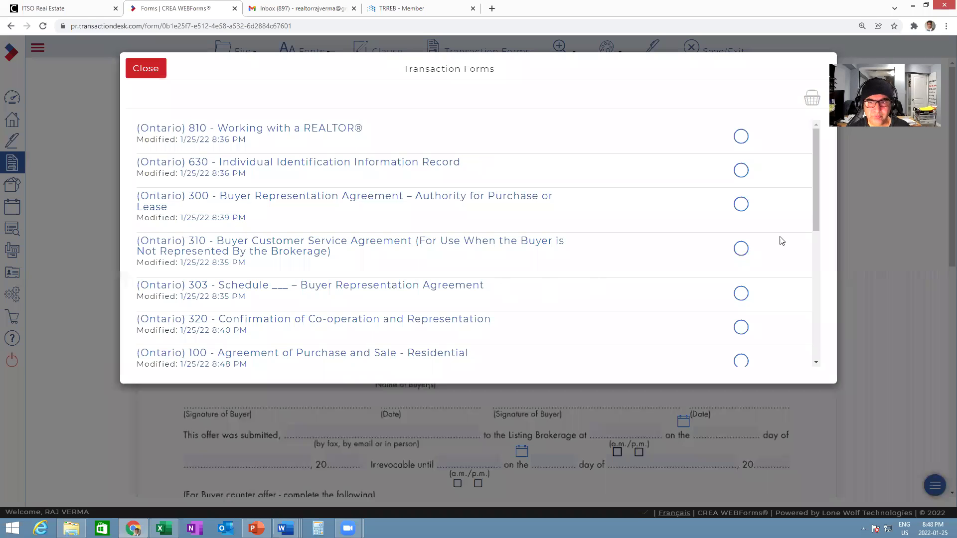
drag(814, 206, 819, 340)
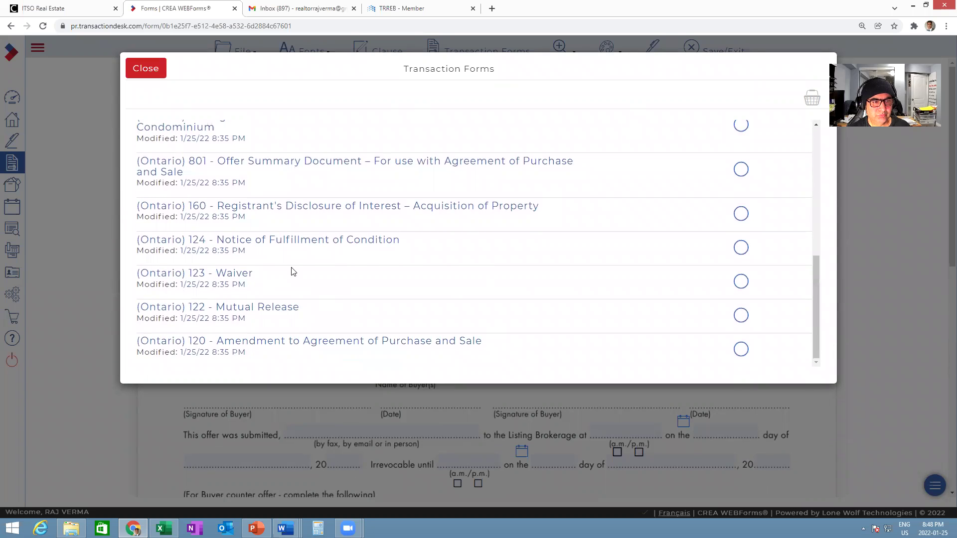
click(294, 211)
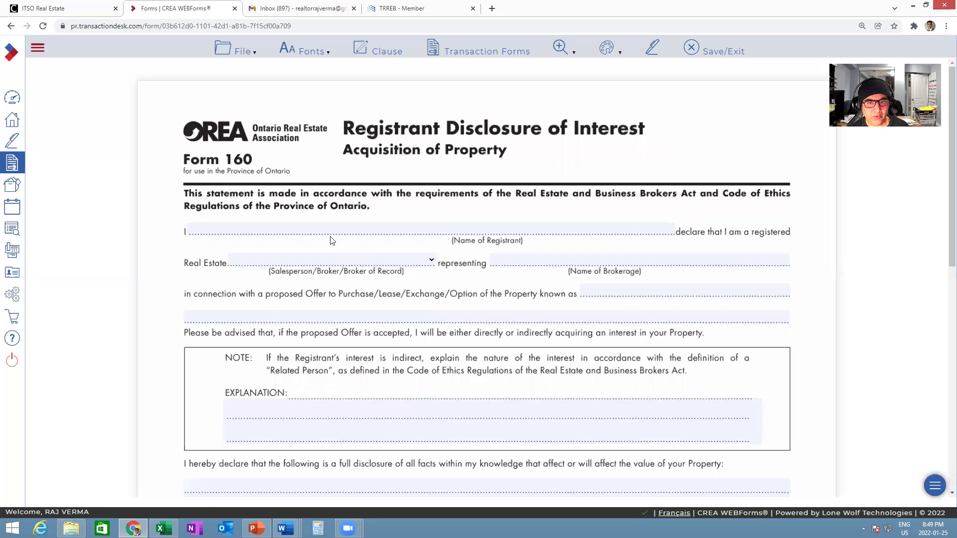
- On Form 160, enter the agent's saved name as registrant, Salesperson, and Team Home Realty Inc. Real Estate Brokerage
click(374, 230)
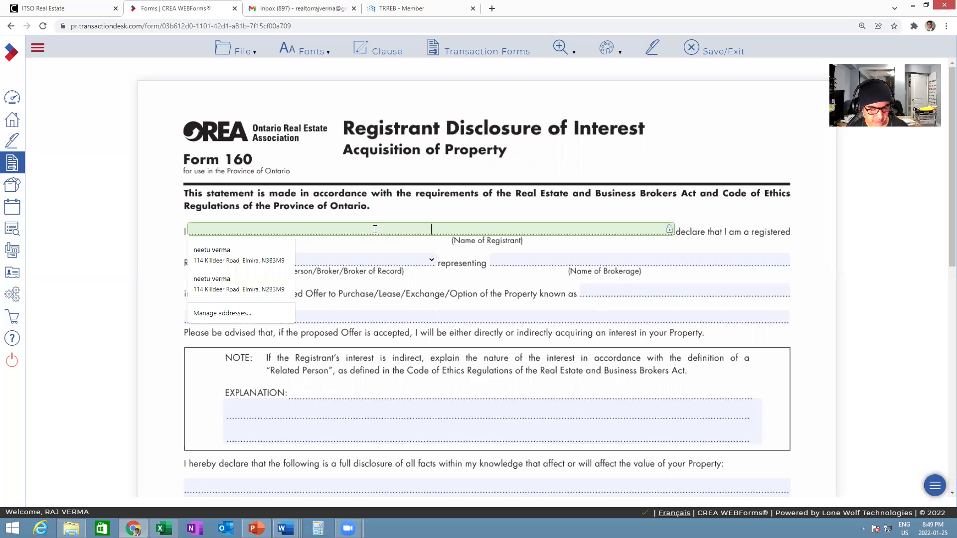
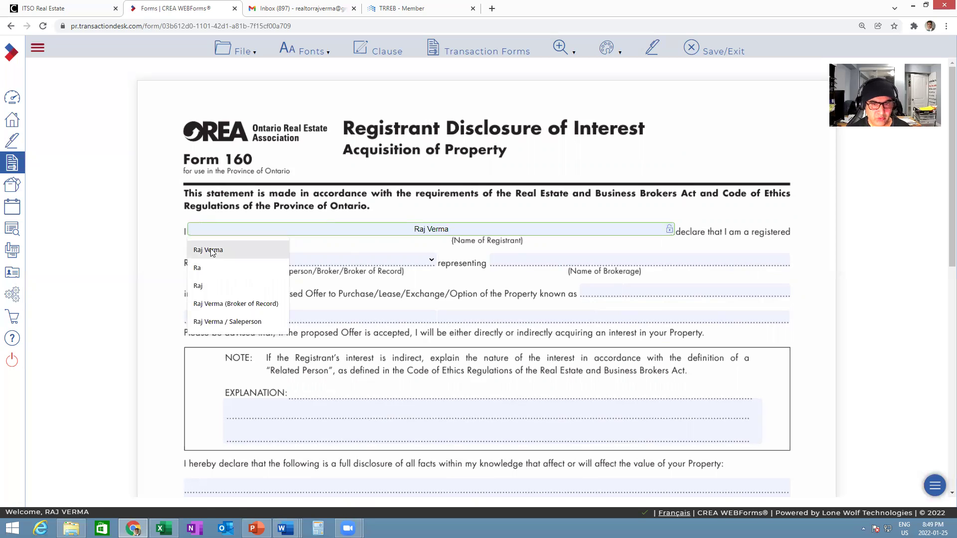
click(212, 250)
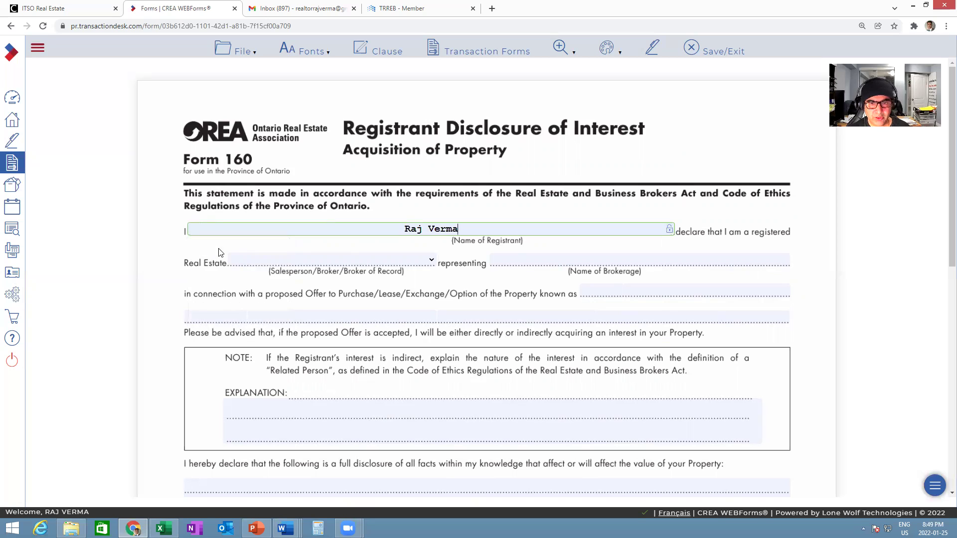
click(335, 267)
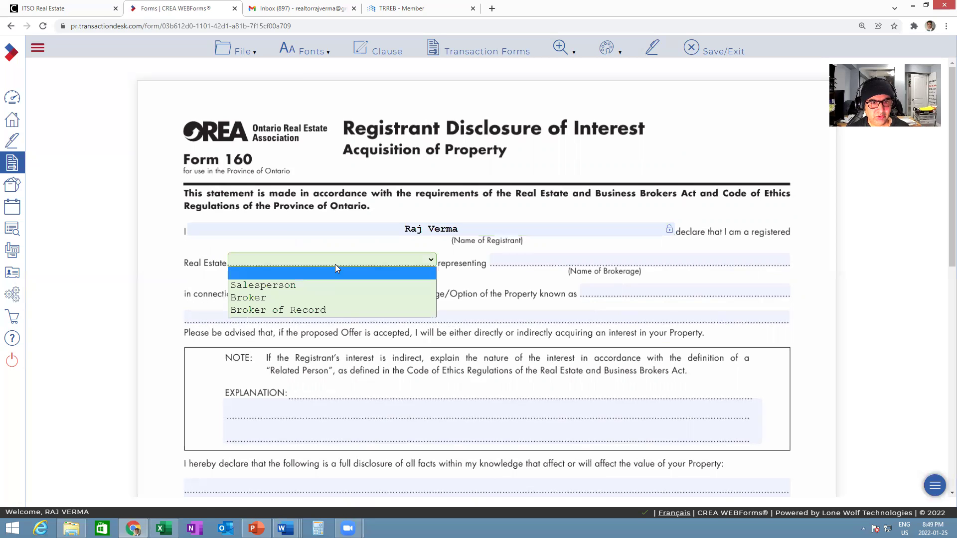
click(318, 286)
click(537, 259)
click(532, 284)
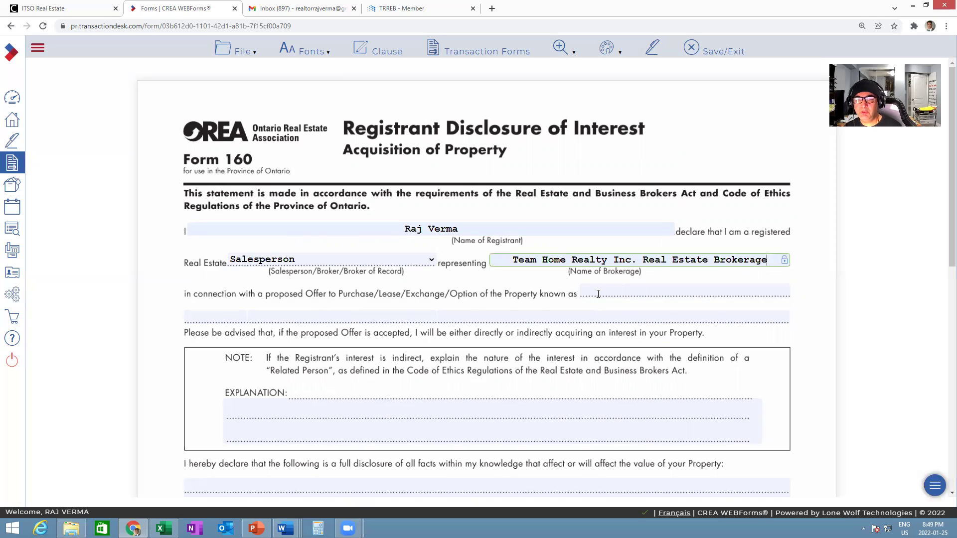
scroll(518, 338, down, 2)
scroll(518, 337, down, 7)
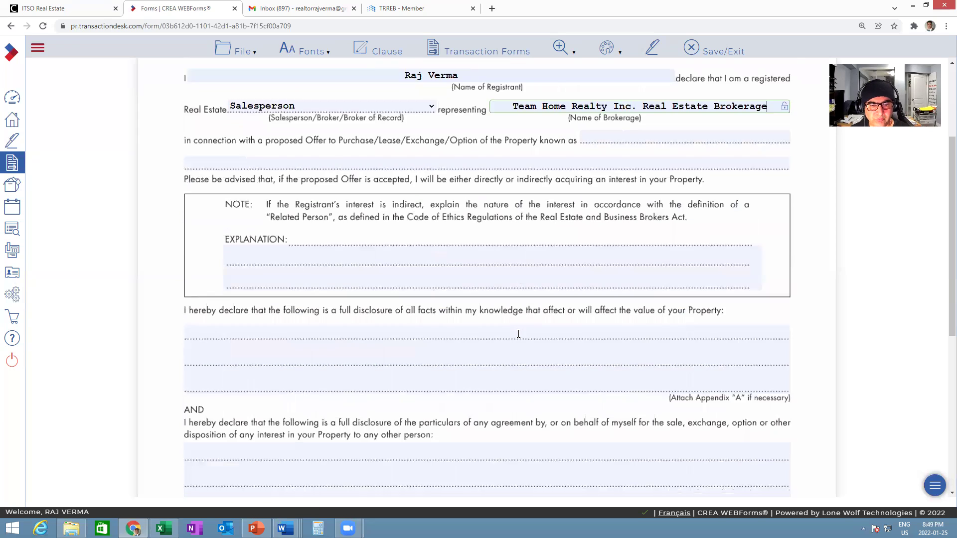
scroll(518, 334, down, 1)
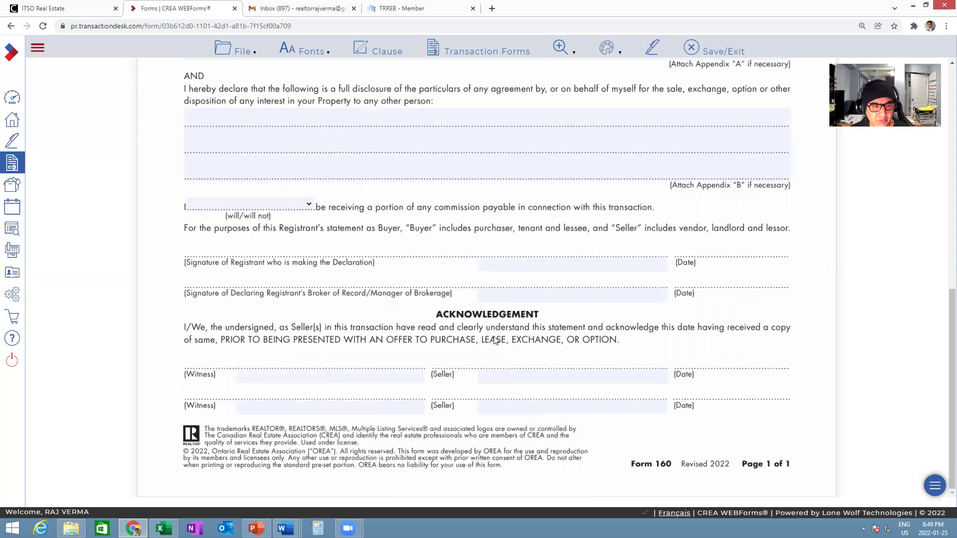
scroll(494, 339, up, 11)
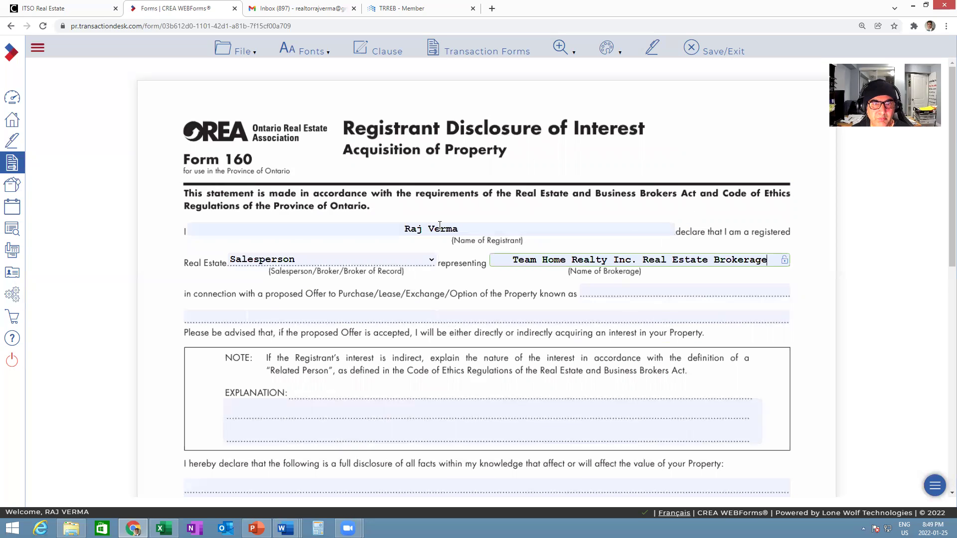
- Open Form 124 Notice of Fulfillment of Condition from the template's forms list and review it
click(457, 51)
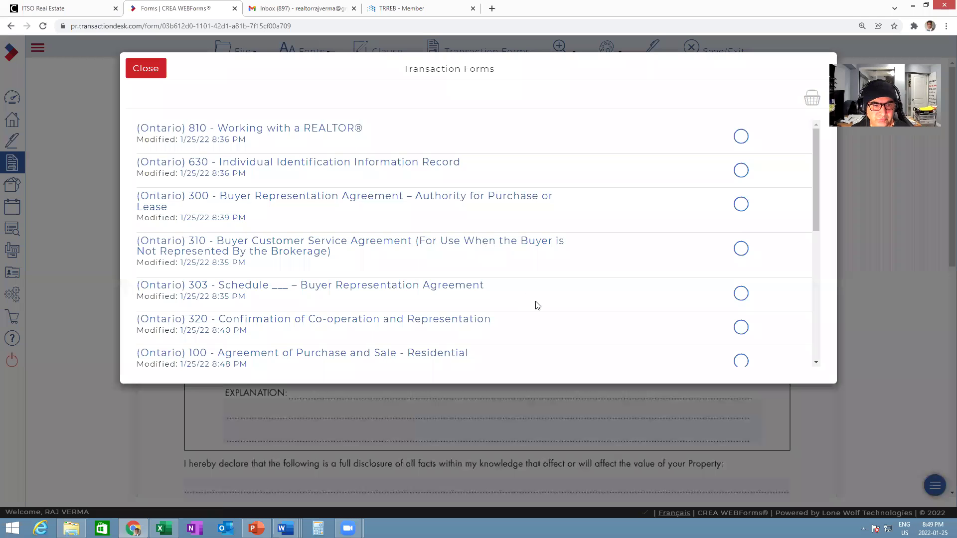
drag(817, 192, 816, 319)
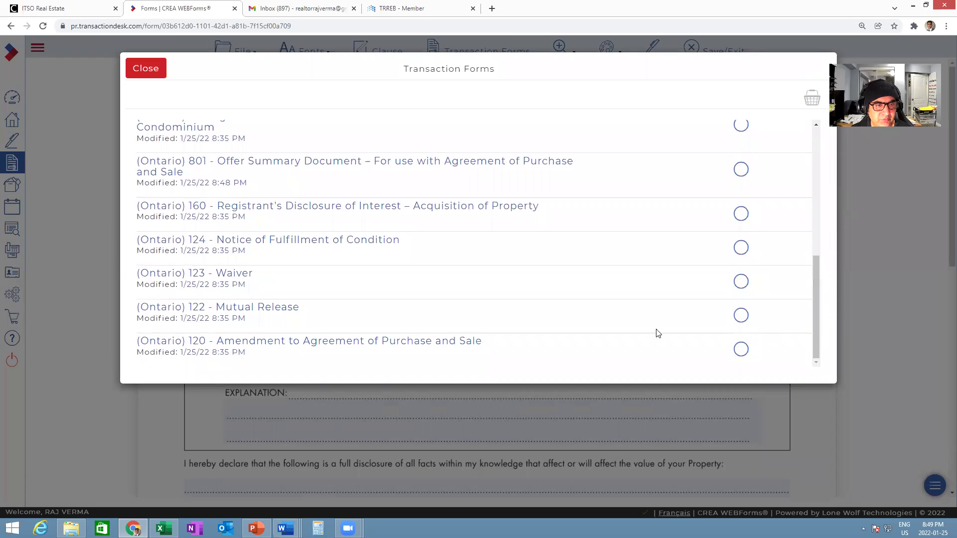
click(268, 239)
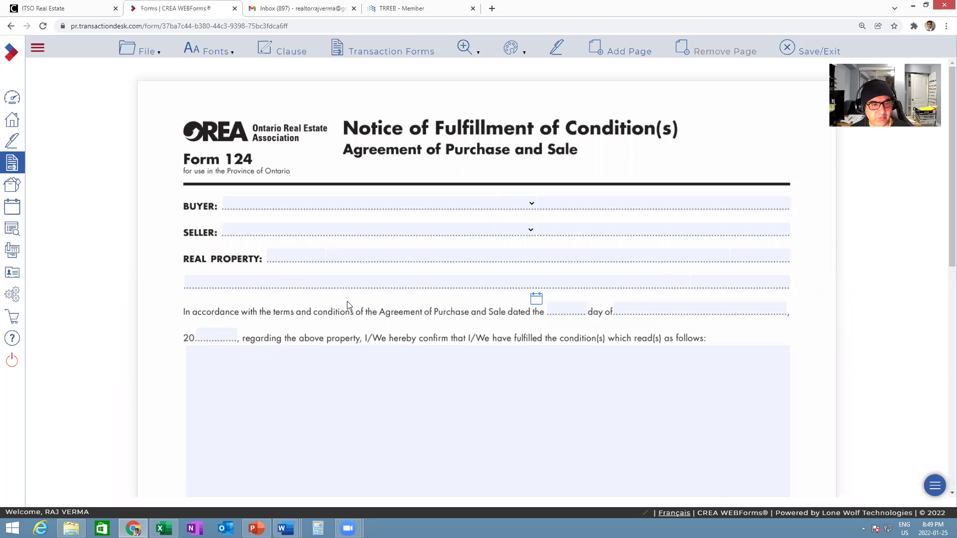
scroll(363, 304, down, 4)
scroll(363, 305, down, 6)
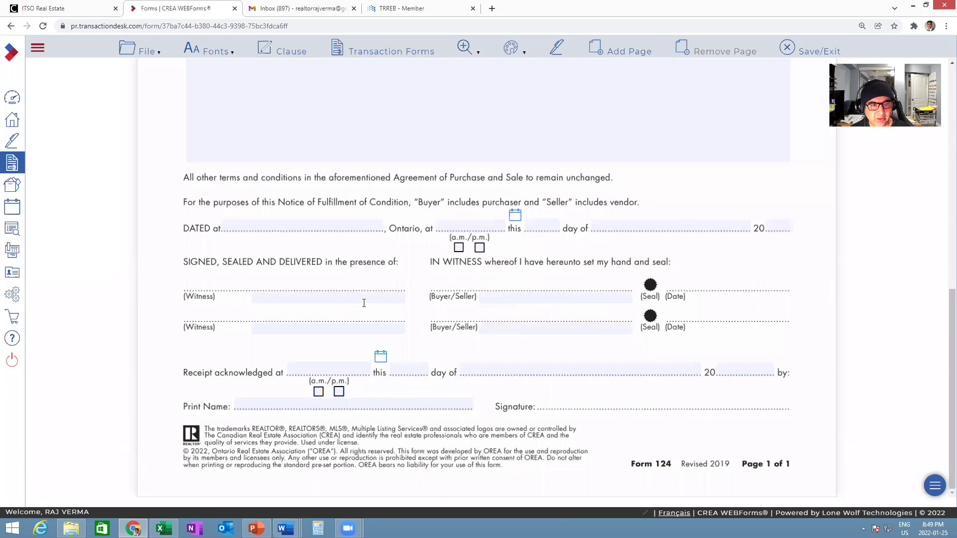
scroll(364, 303, up, 10)
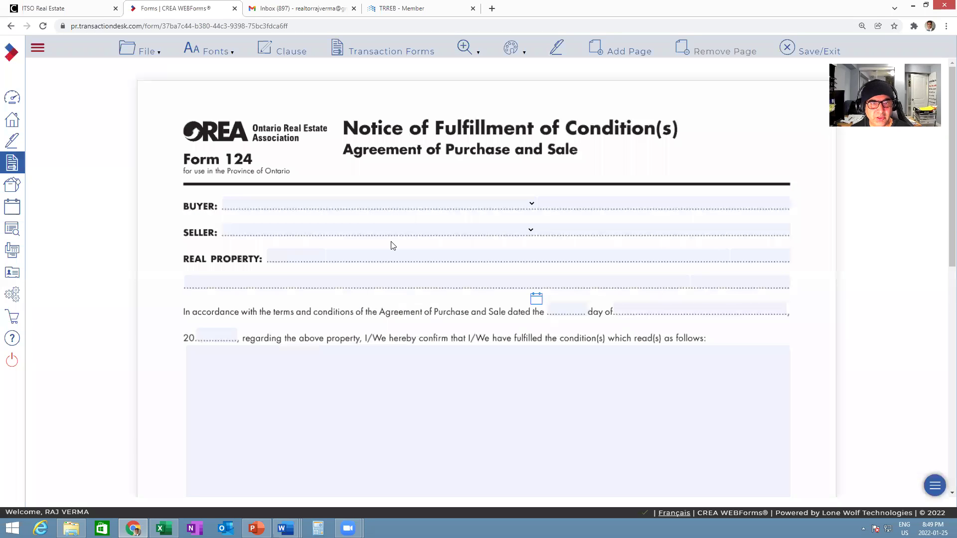
- Switch to Form 123 Waiver and look through it
click(372, 54)
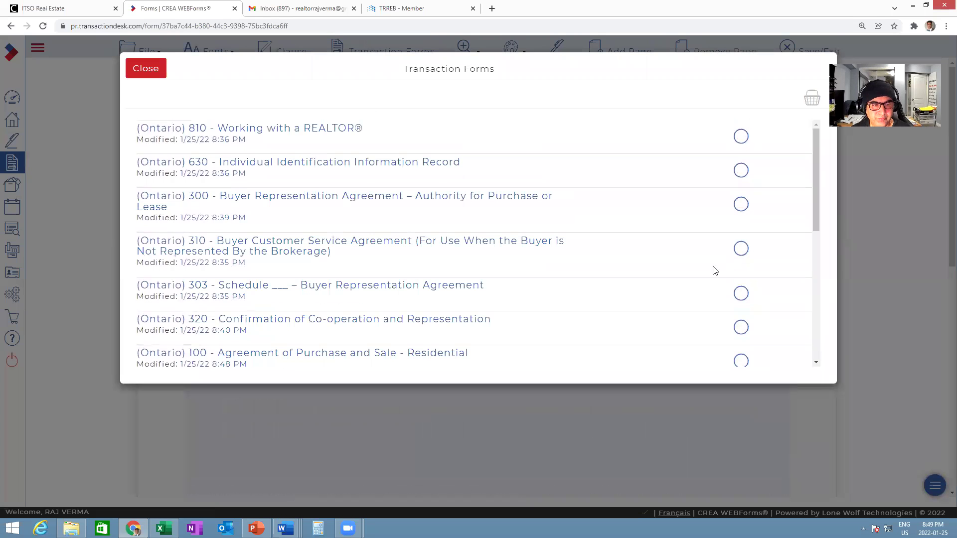
drag(814, 196, 817, 334)
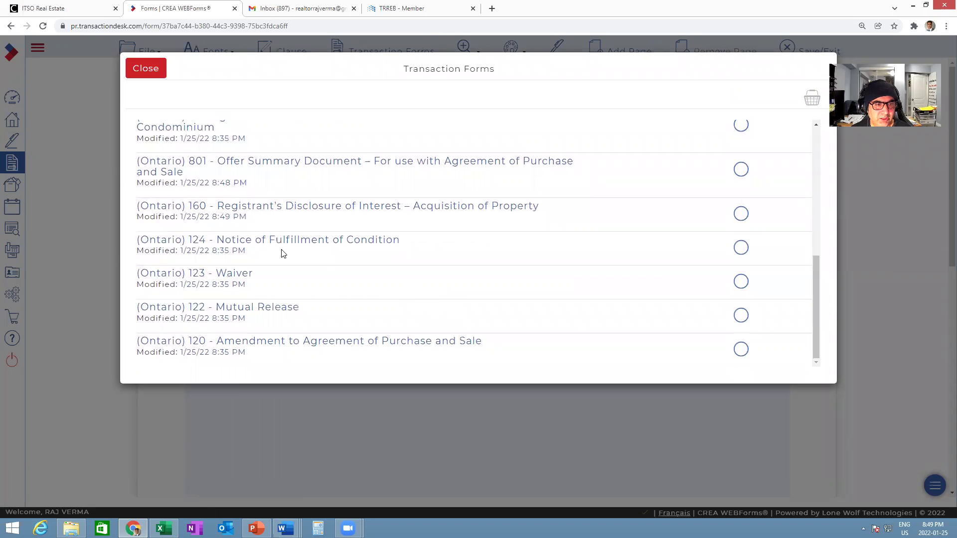
click(249, 277)
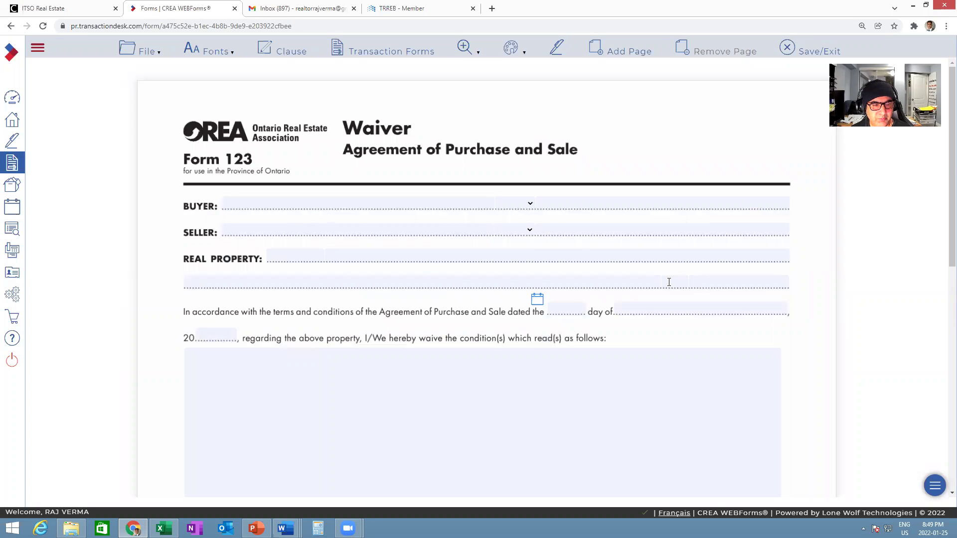
scroll(669, 282, down, 8)
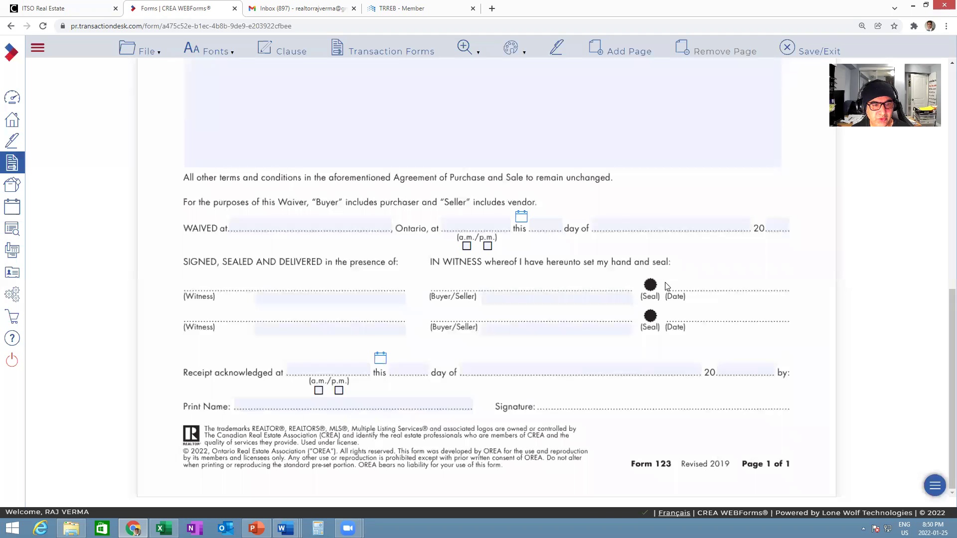
scroll(583, 309, up, 10)
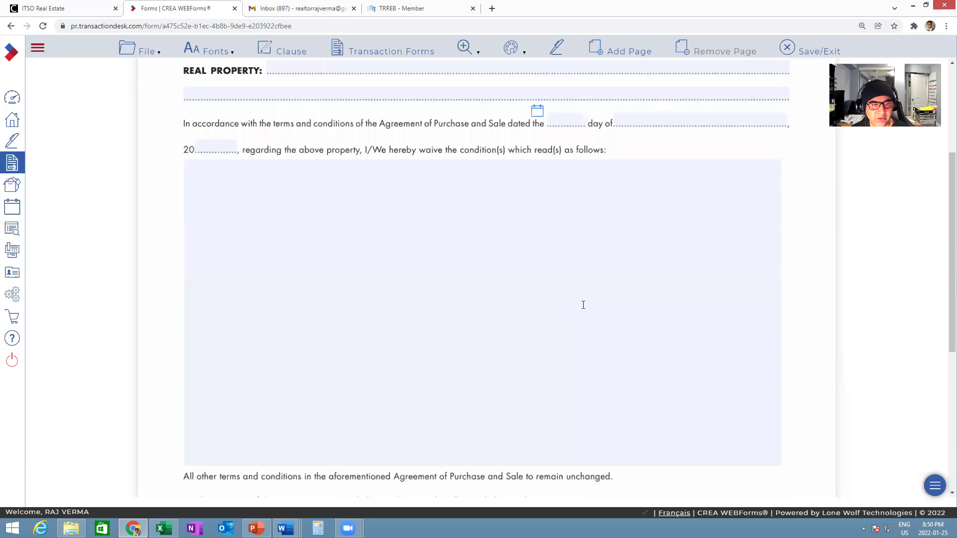
- Open Form 122 Mutual Release from the template's forms list
click(396, 56)
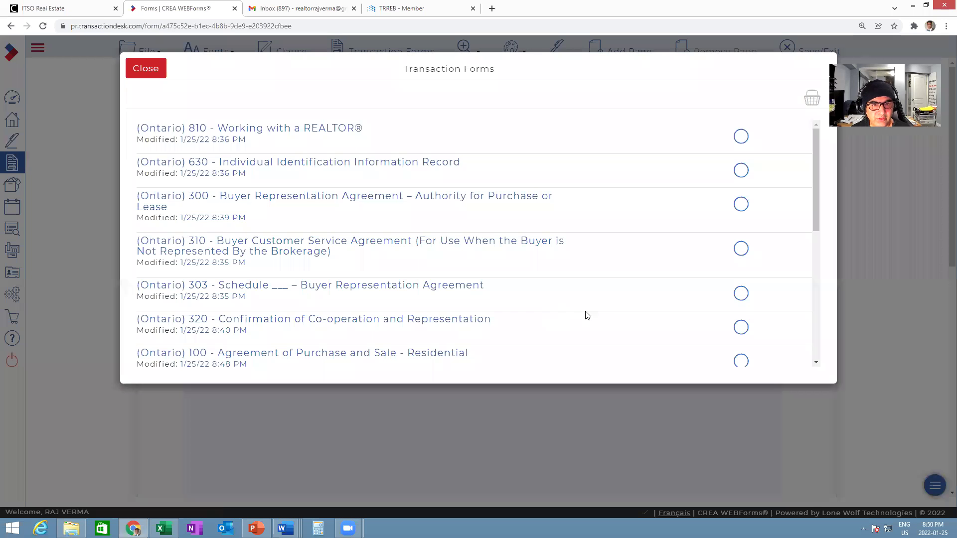
drag(814, 168, 817, 316)
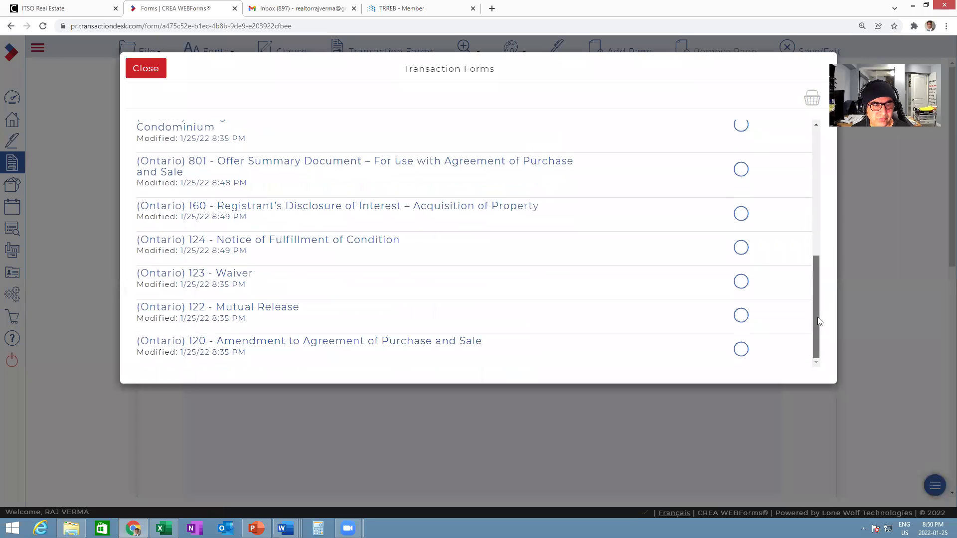
click(248, 309)
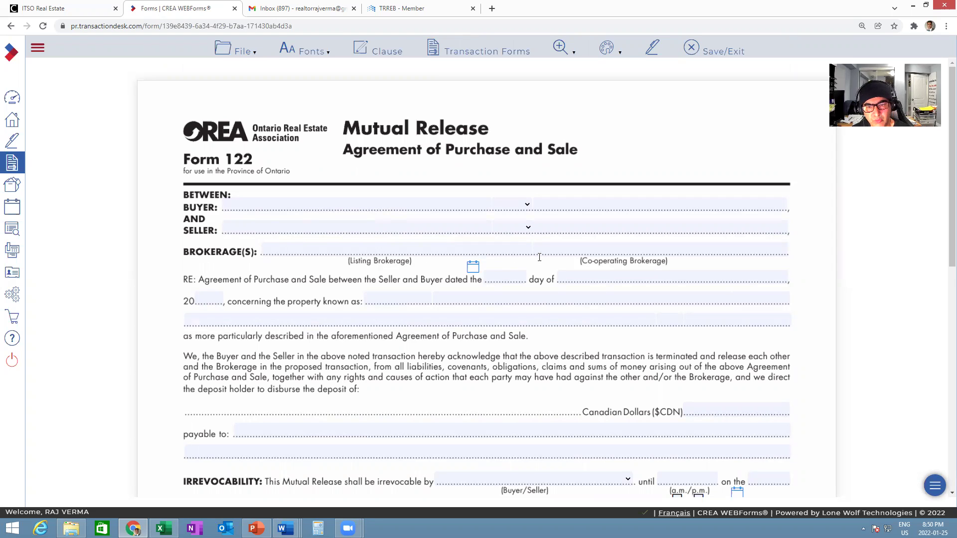
- Set the Mutual Release co-operating brokerage to Team Home Realty Inc. Real Estate Brokerage, then reopen the forms list
click(589, 253)
click(573, 272)
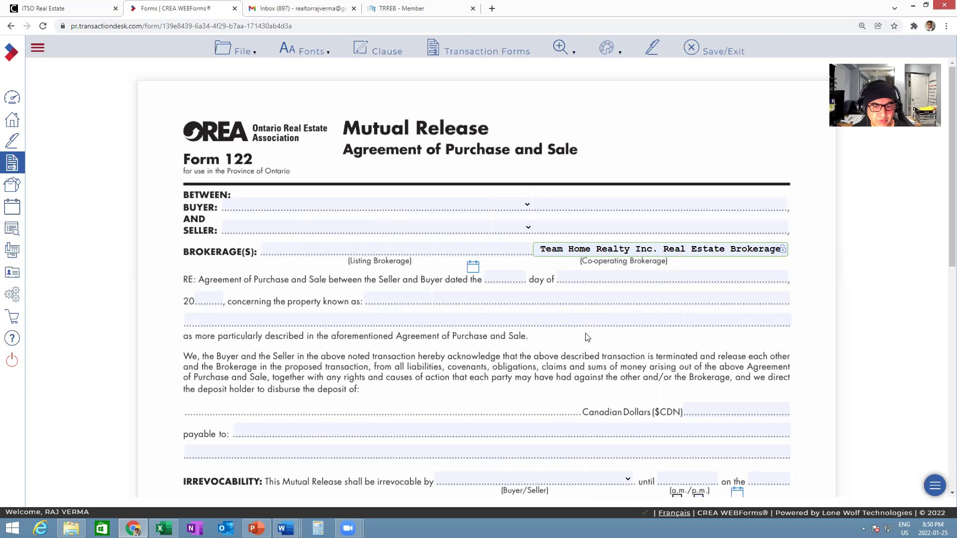
scroll(586, 336, down, 3)
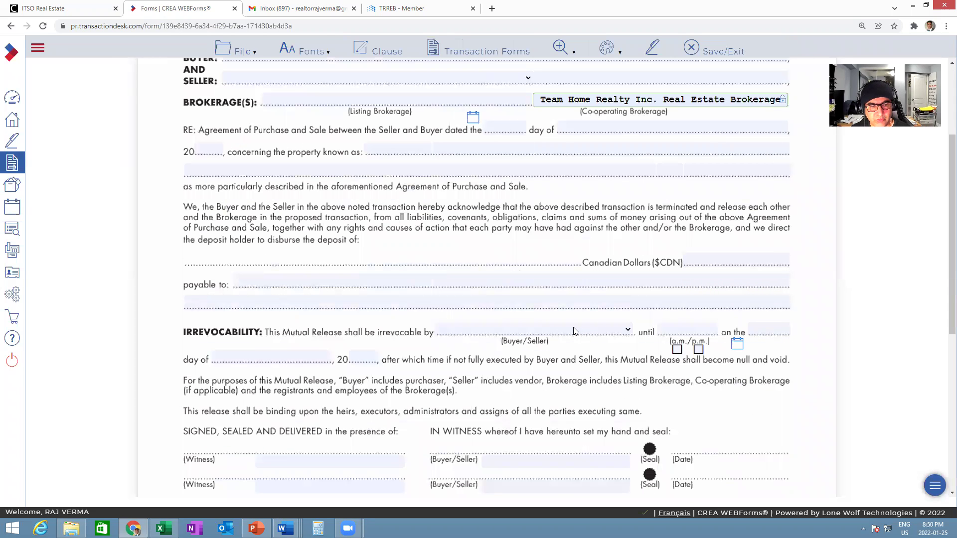
scroll(574, 330, down, 4)
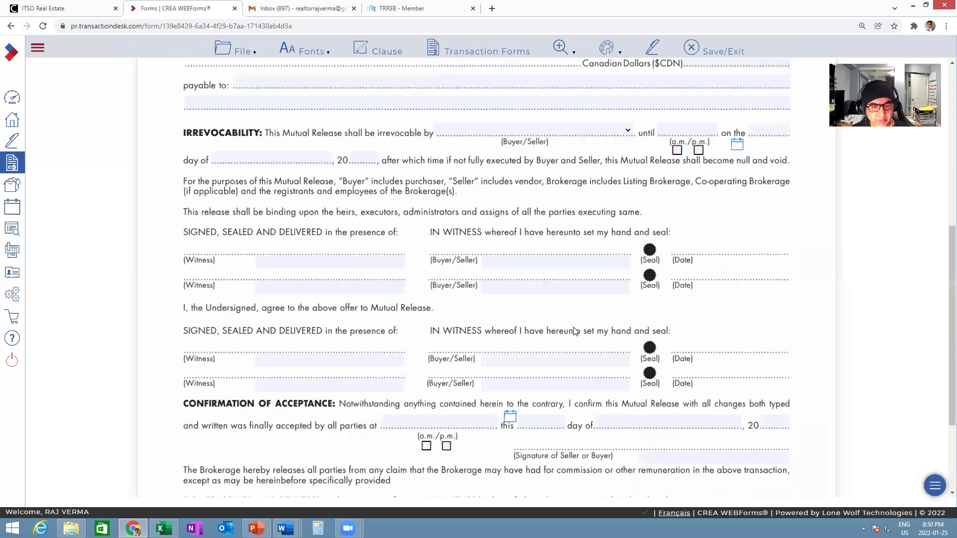
scroll(575, 332, down, 3)
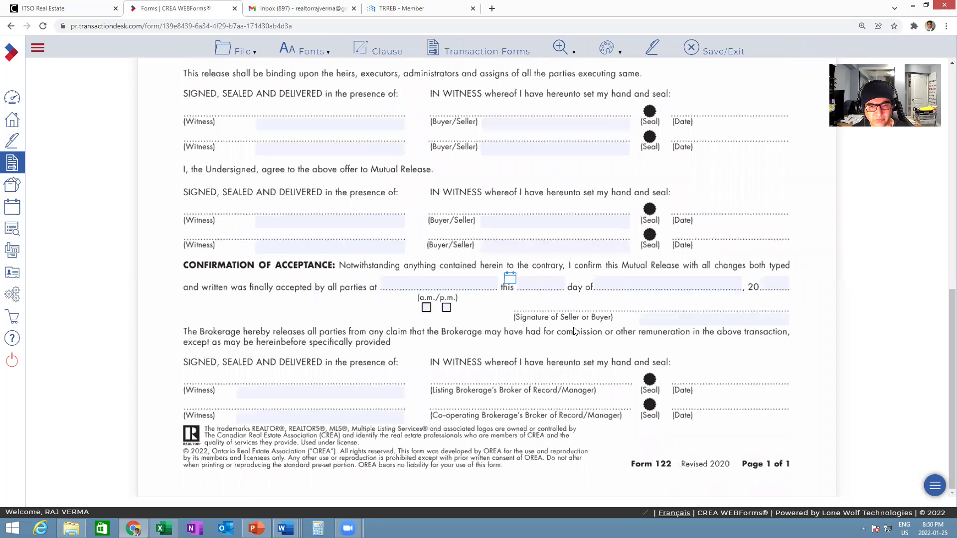
scroll(573, 331, up, 8)
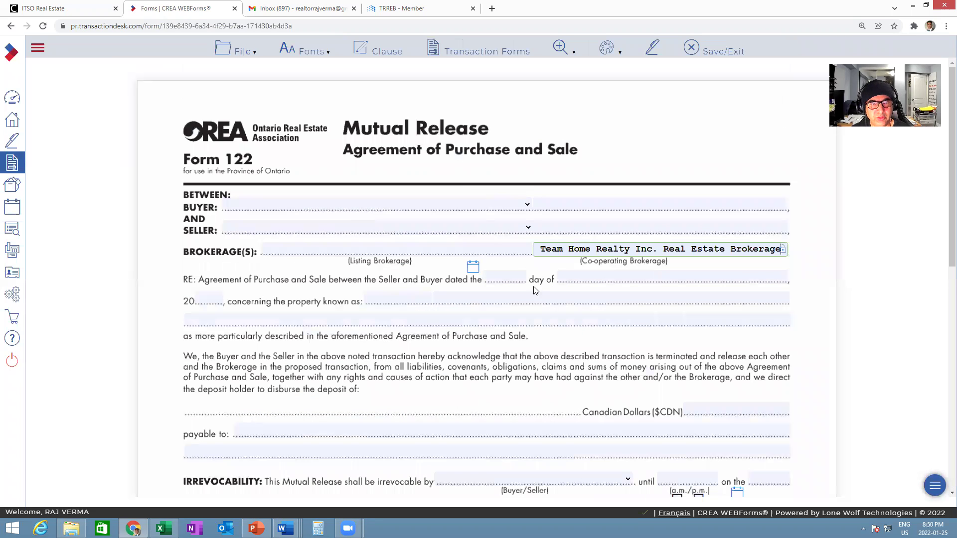
click(455, 54)
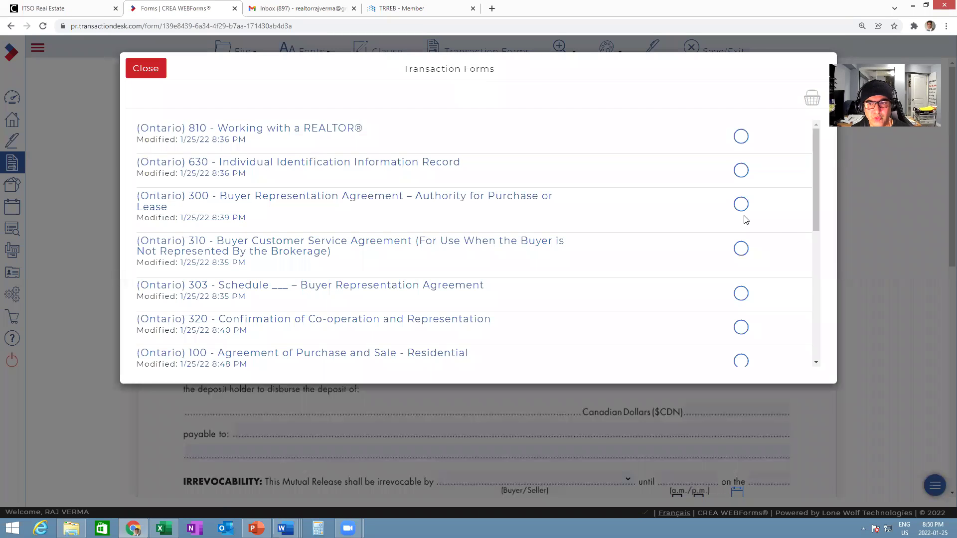
drag(817, 191, 812, 333)
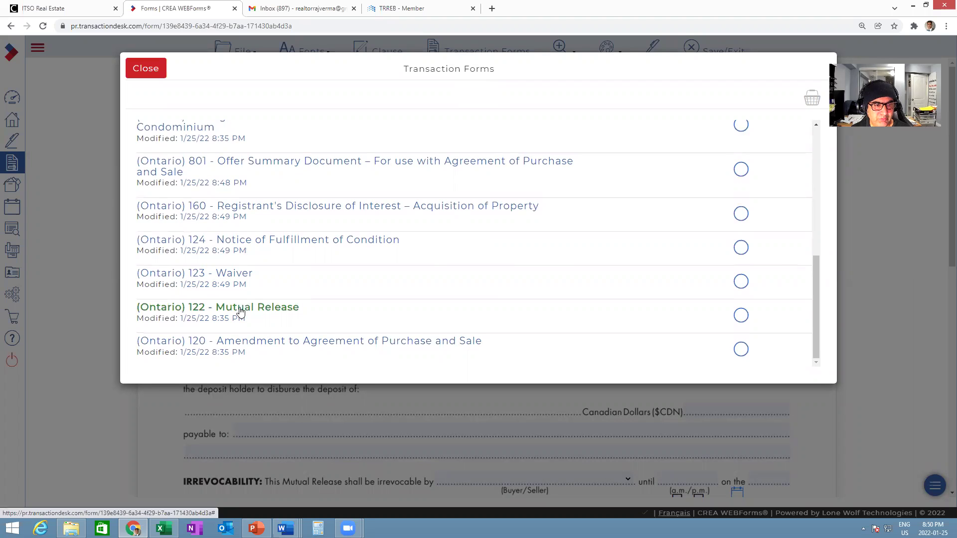
- Open Form 120 Amendment to Agreement of Purchase and Sale and scroll through its pages
click(353, 342)
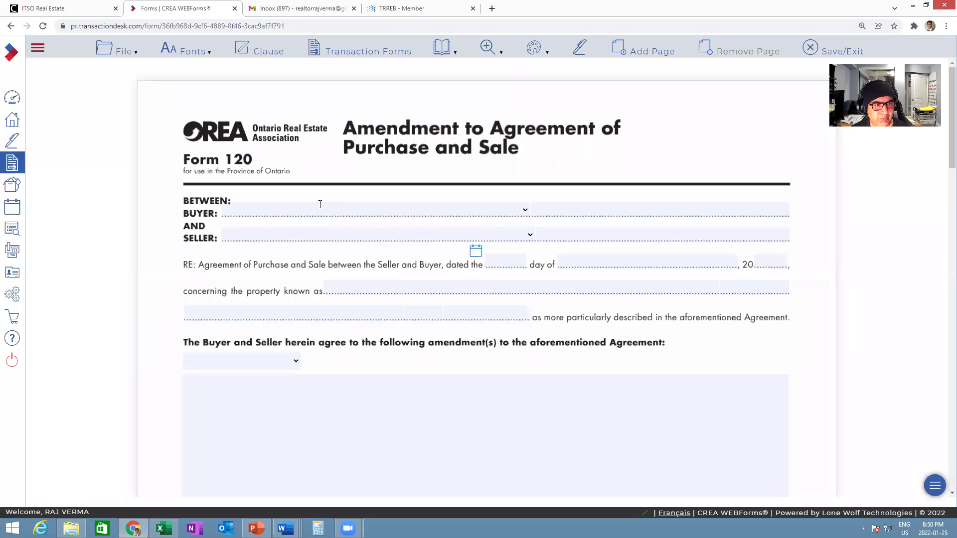
scroll(625, 313, down, 12)
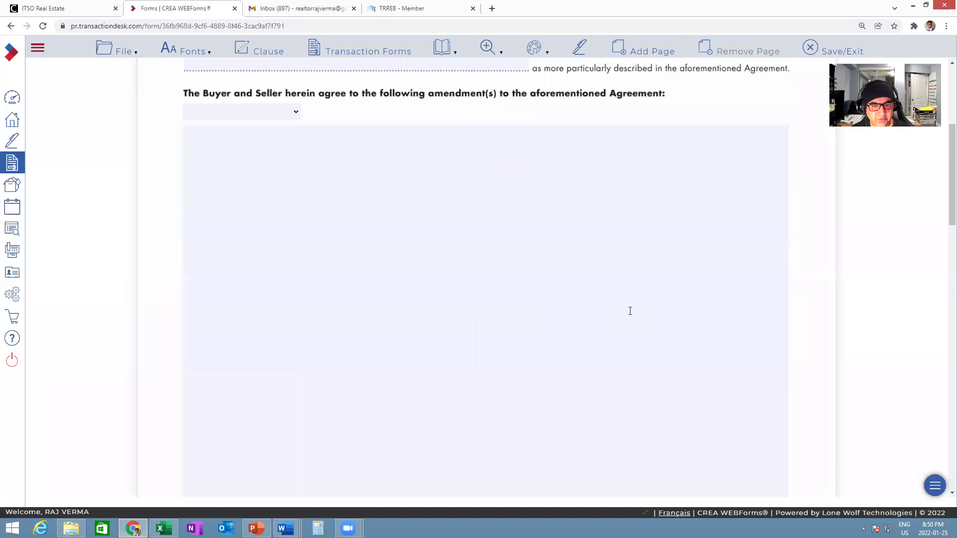
scroll(629, 315, down, 8)
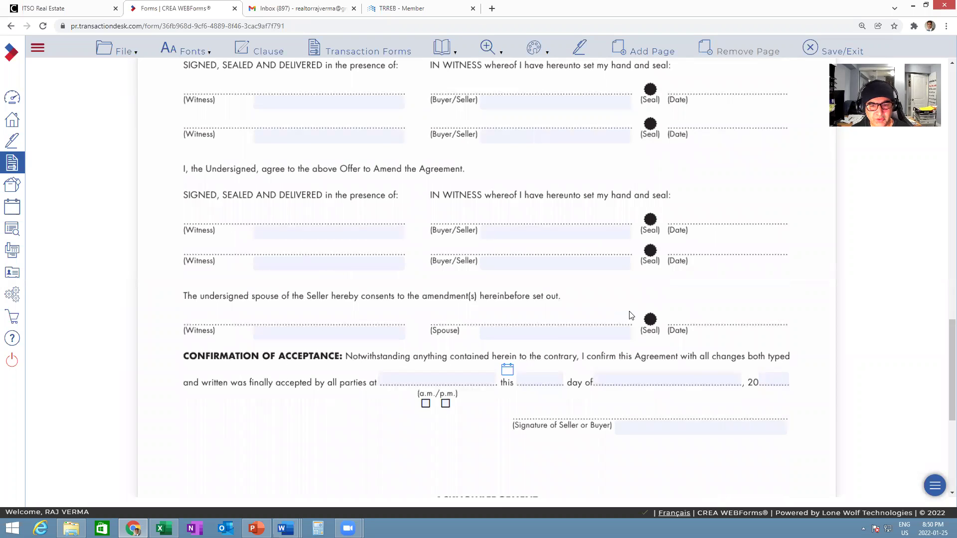
scroll(629, 315, down, 4)
scroll(629, 314, down, 2)
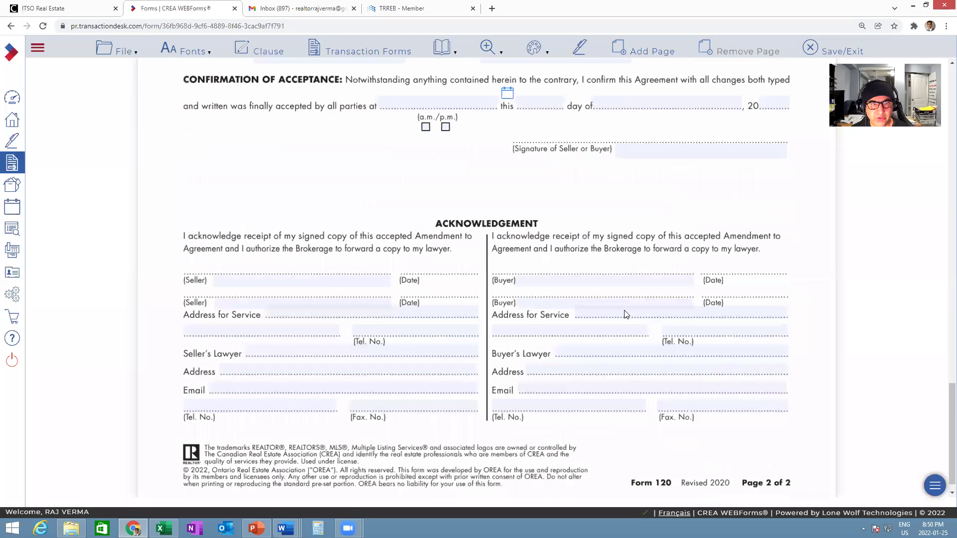
scroll(616, 306, up, 20)
scroll(615, 308, up, 1)
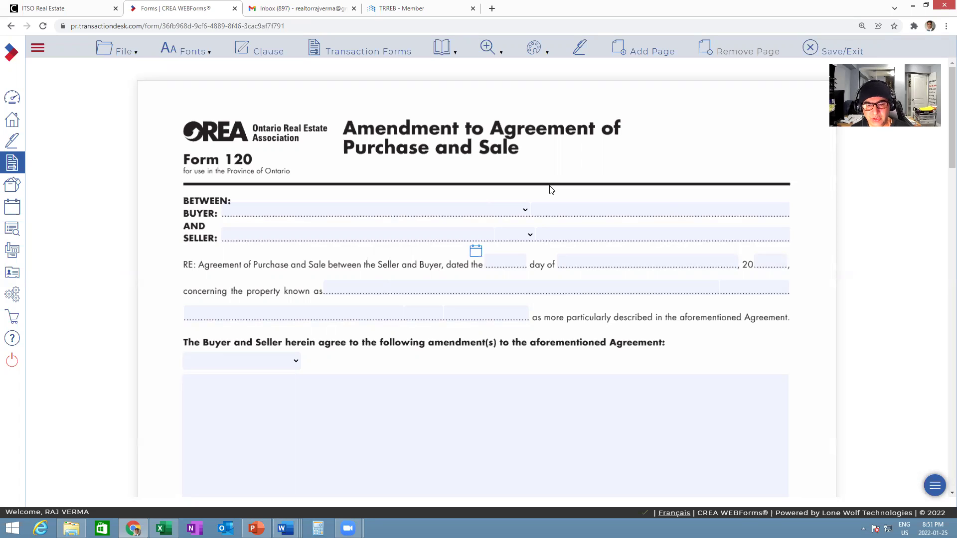
- Save and exit the forms, then view the Transaction Templates list in settings
click(831, 52)
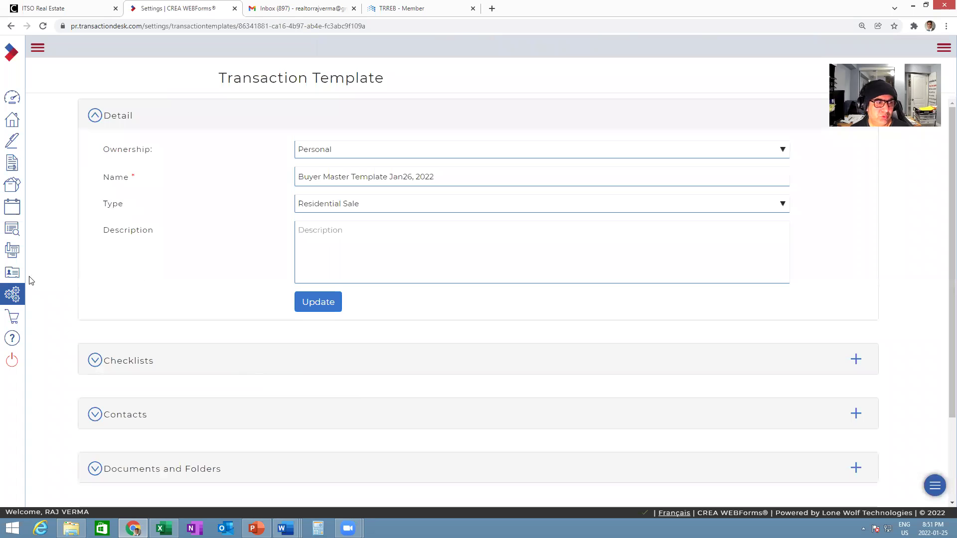
click(15, 299)
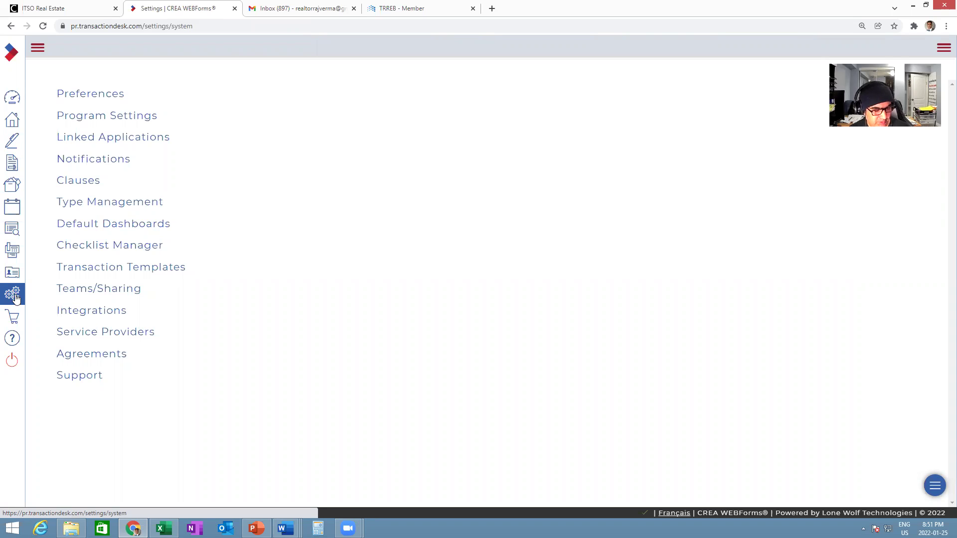
click(120, 270)
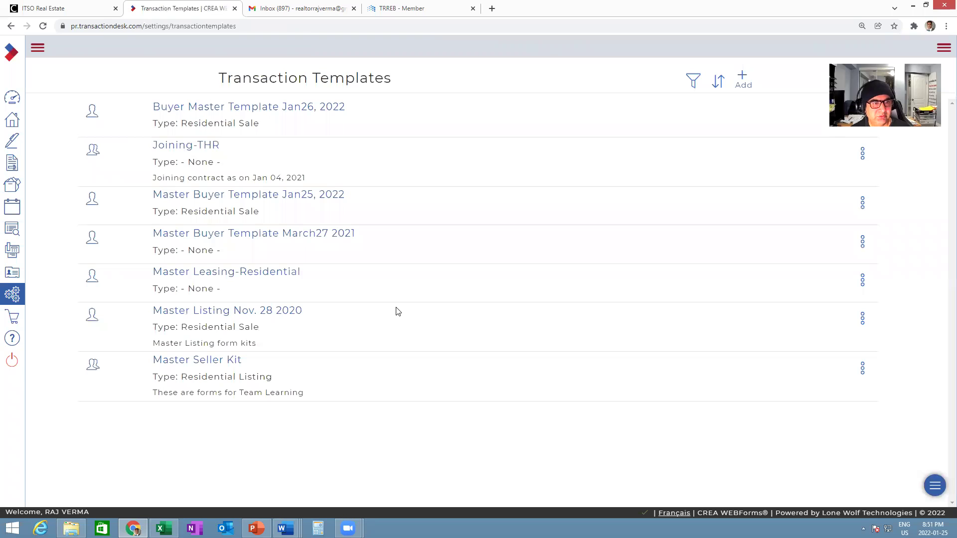